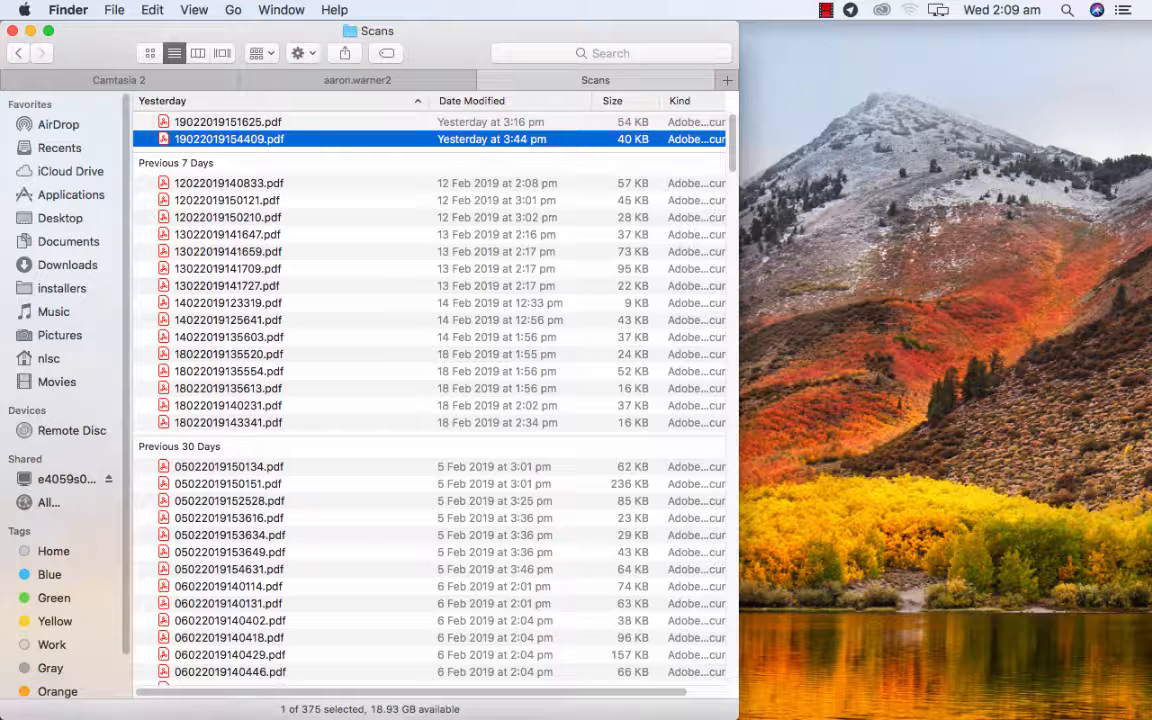
Open the scan 19022019154409.pdf from the Scans folder with Preview.
{"action": "right_click", "coordinate": [262, 140]}
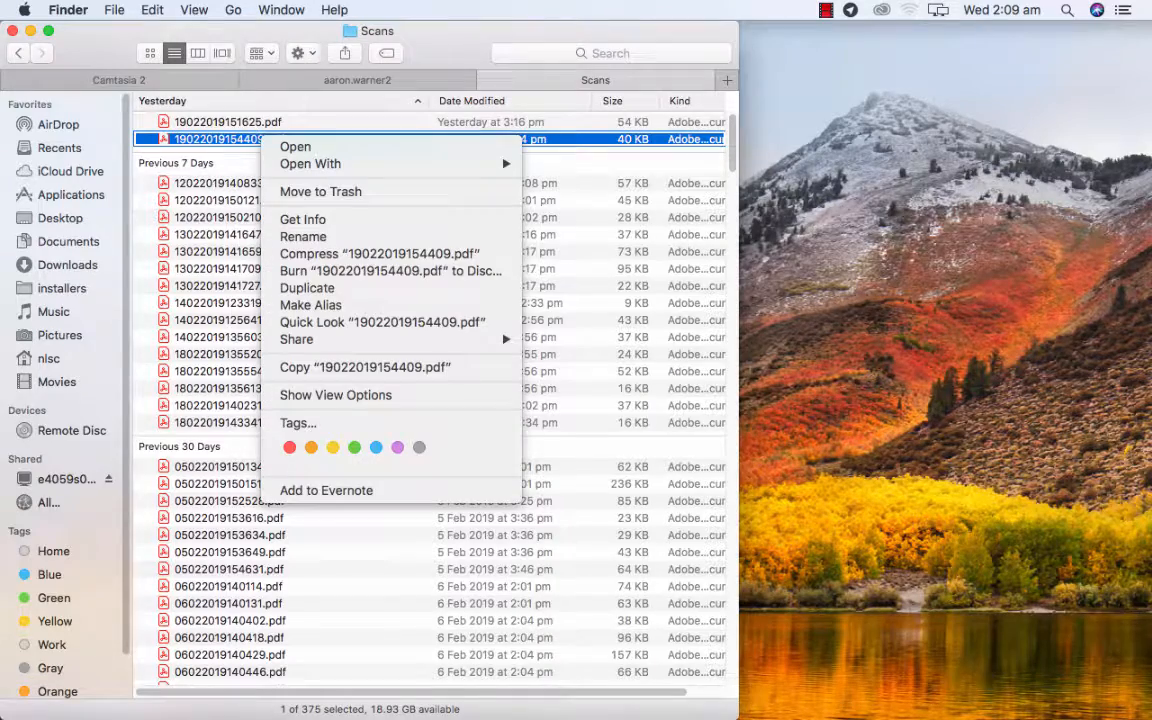
{"action": "mouse_move", "coordinate": [310, 163]}
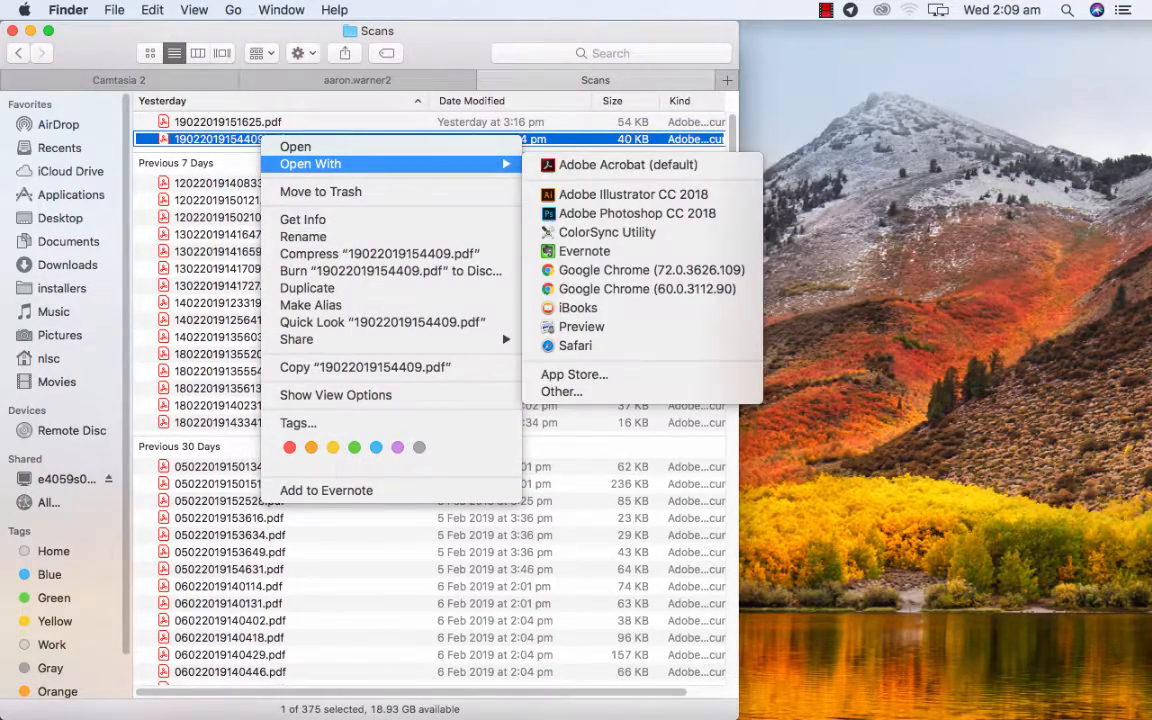
{"action": "left_click", "coordinate": [581, 326]}
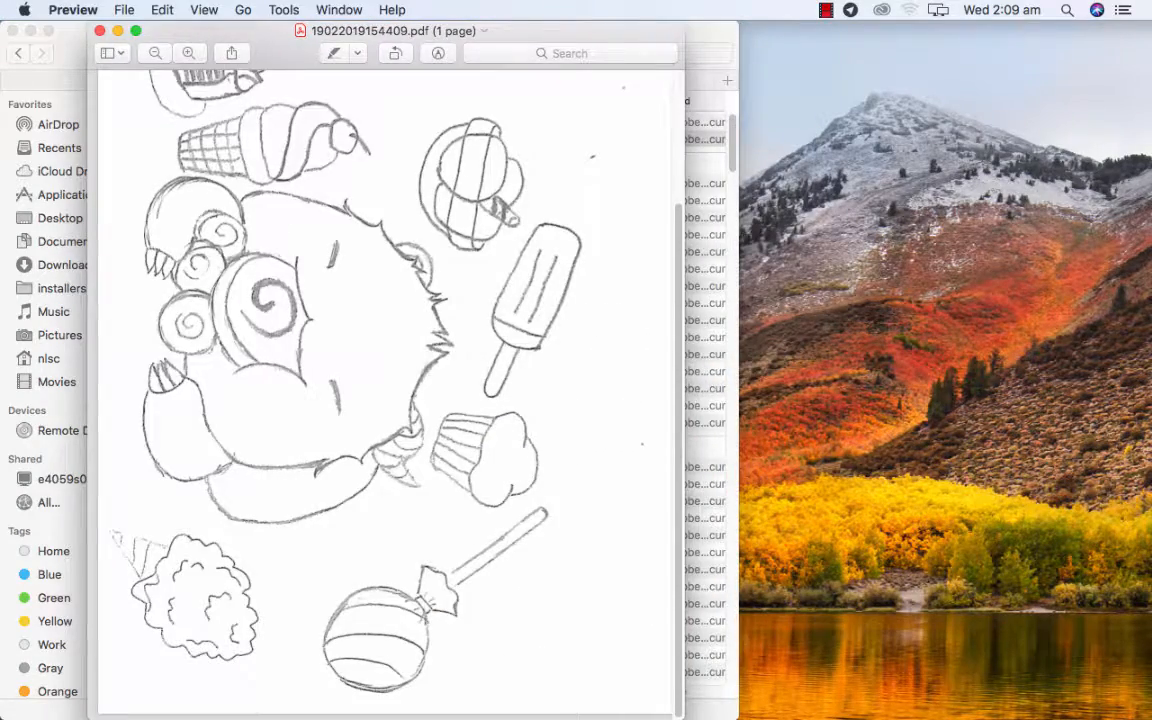
Export the scan in PNG format to the Documents folder under its existing name, and close the PDF.
{"action": "left_click", "coordinate": [124, 9]}
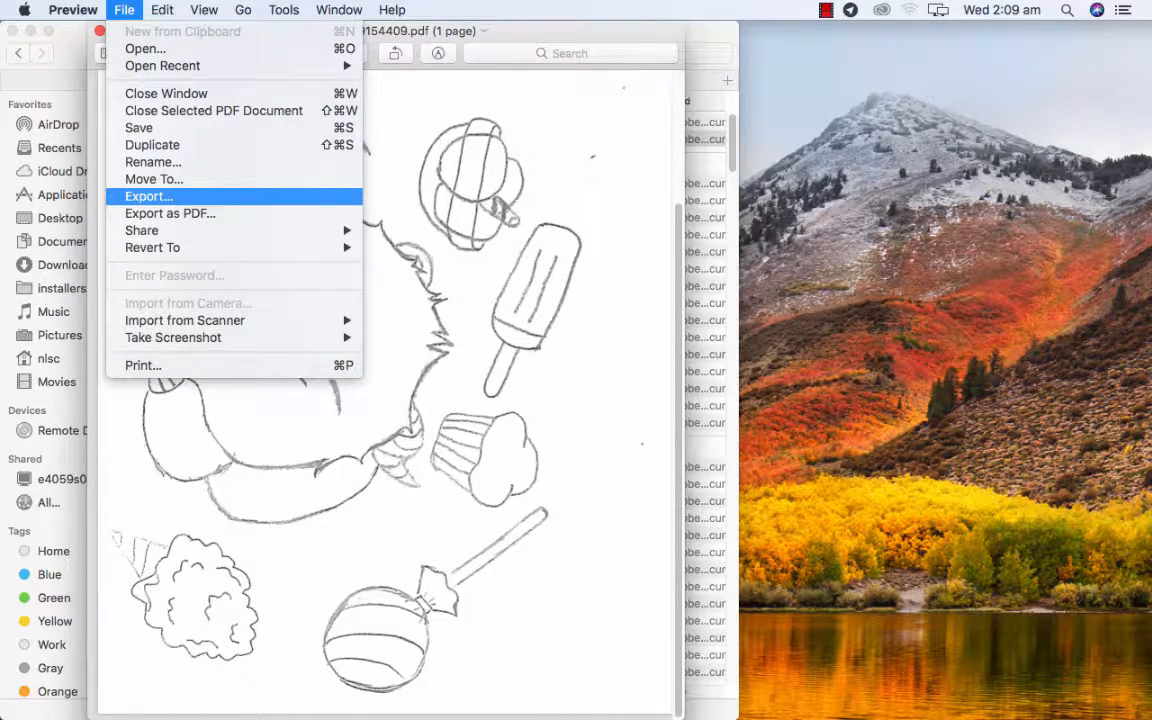
{"action": "key", "text": "Return"}
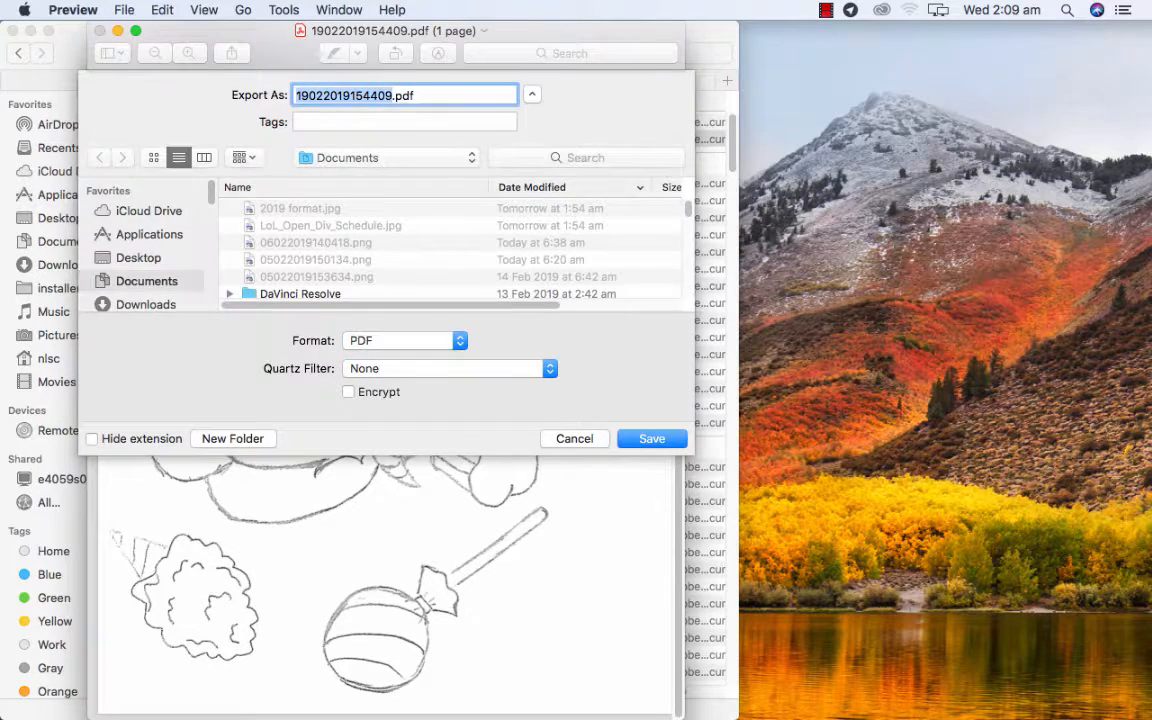
{"action": "left_click", "coordinate": [405, 341]}
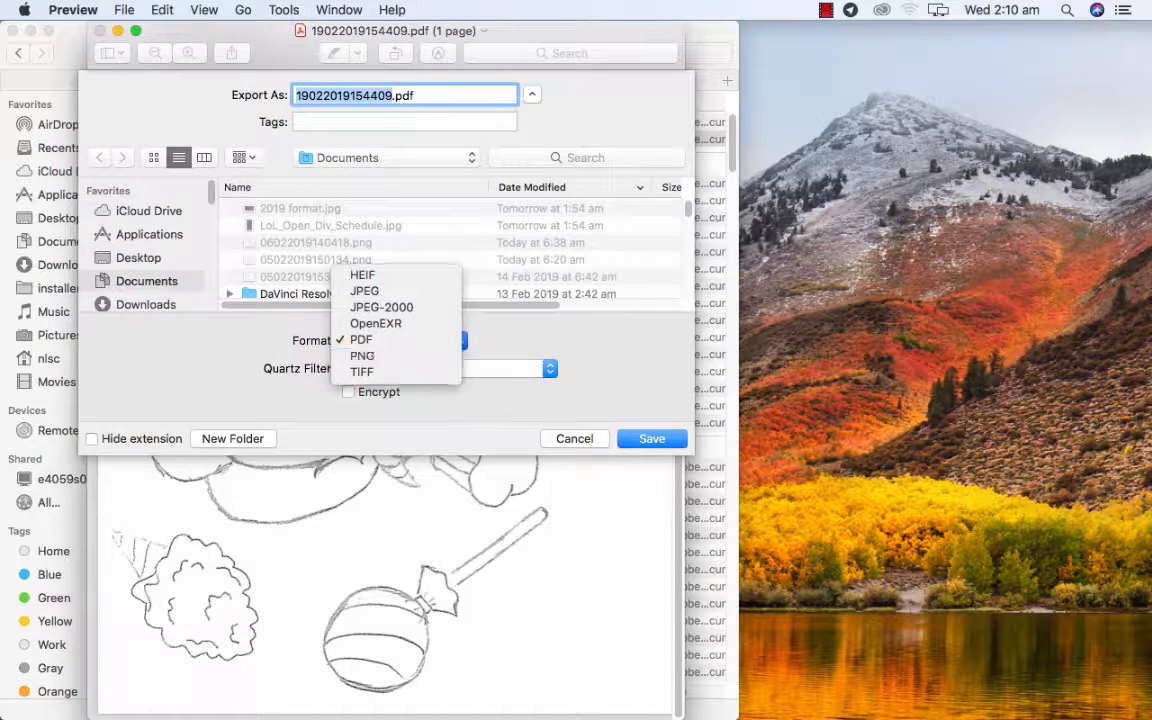
{"action": "key", "text": "Return"}
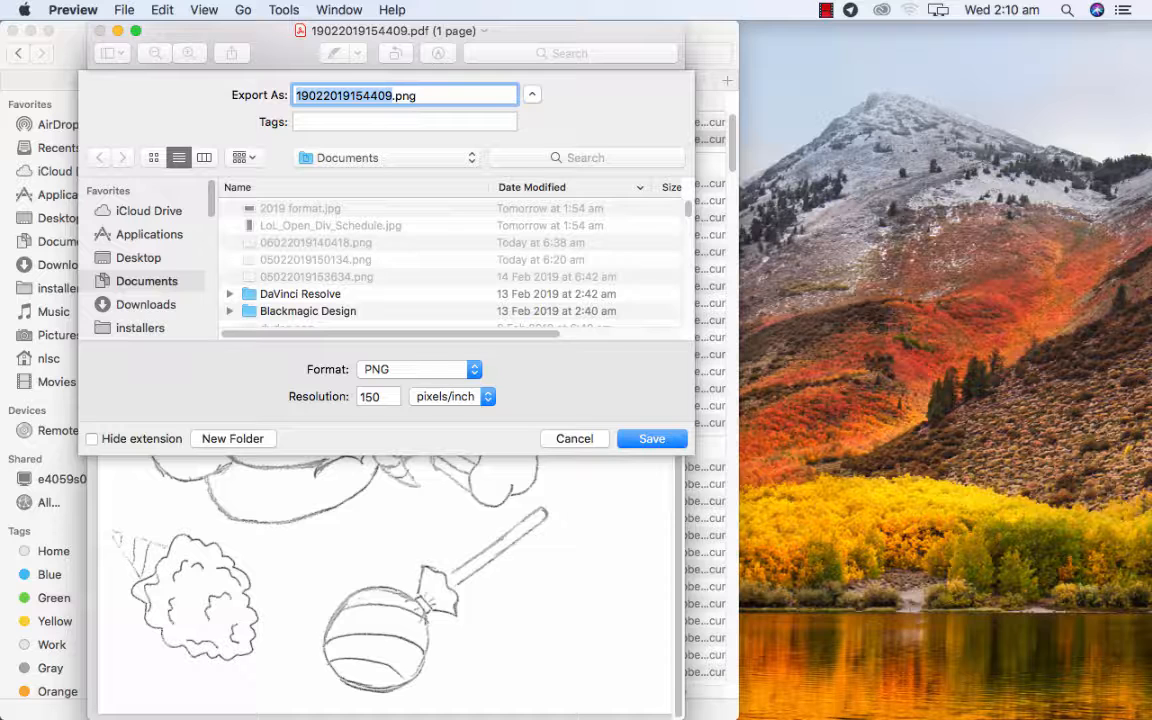
{"action": "key", "text": "Return"}
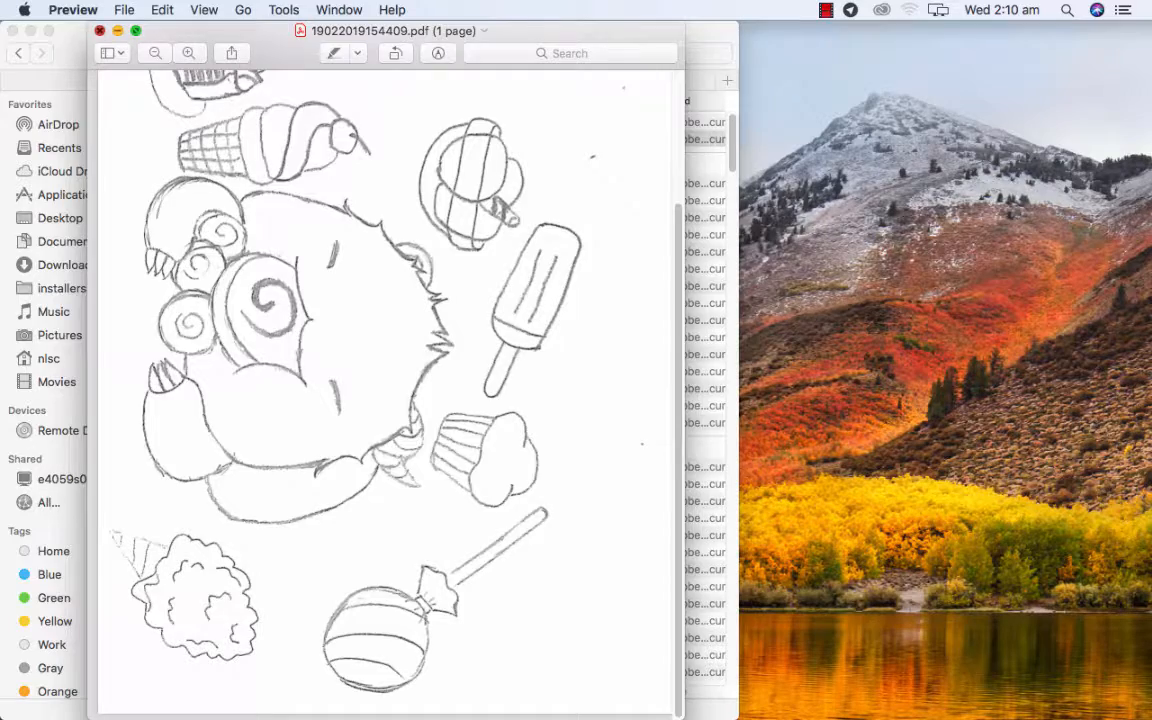
{"action": "left_click", "coordinate": [99, 30]}
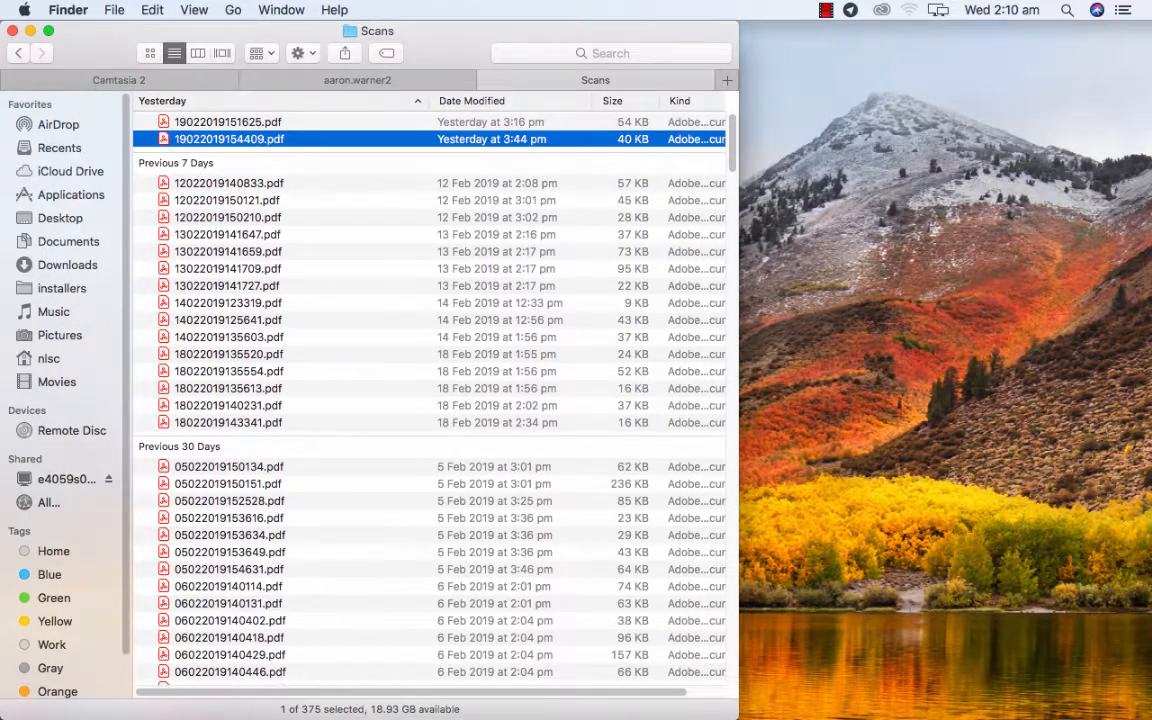
Go to the Documents folder and quick-look the PNG drawings 06022019140418.png, 05022019150134.png and 19022019154409.png to find the exported scan.
{"action": "left_click", "coordinate": [68, 241]}
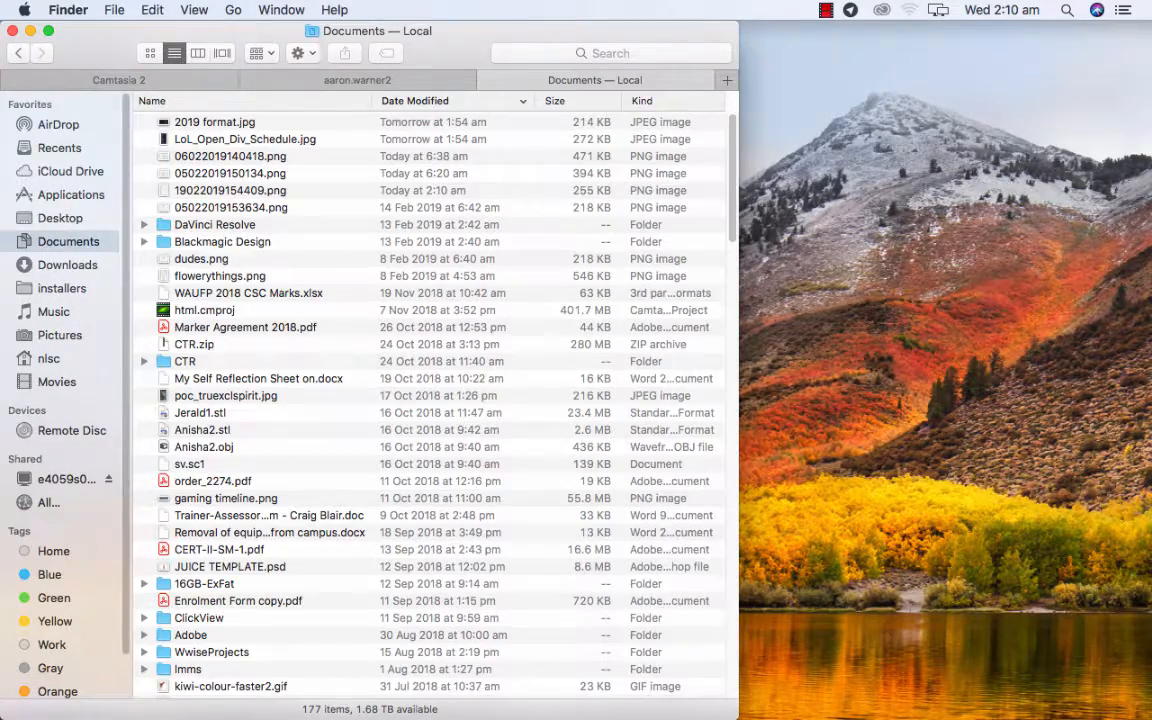
{"action": "scroll", "coordinate": [430, 400], "scroll_direction": "down", "scroll_amount": 10}
{"action": "scroll", "coordinate": [430, 400], "scroll_direction": "up", "scroll_amount": 10}
{"action": "left_click", "coordinate": [230, 156]}
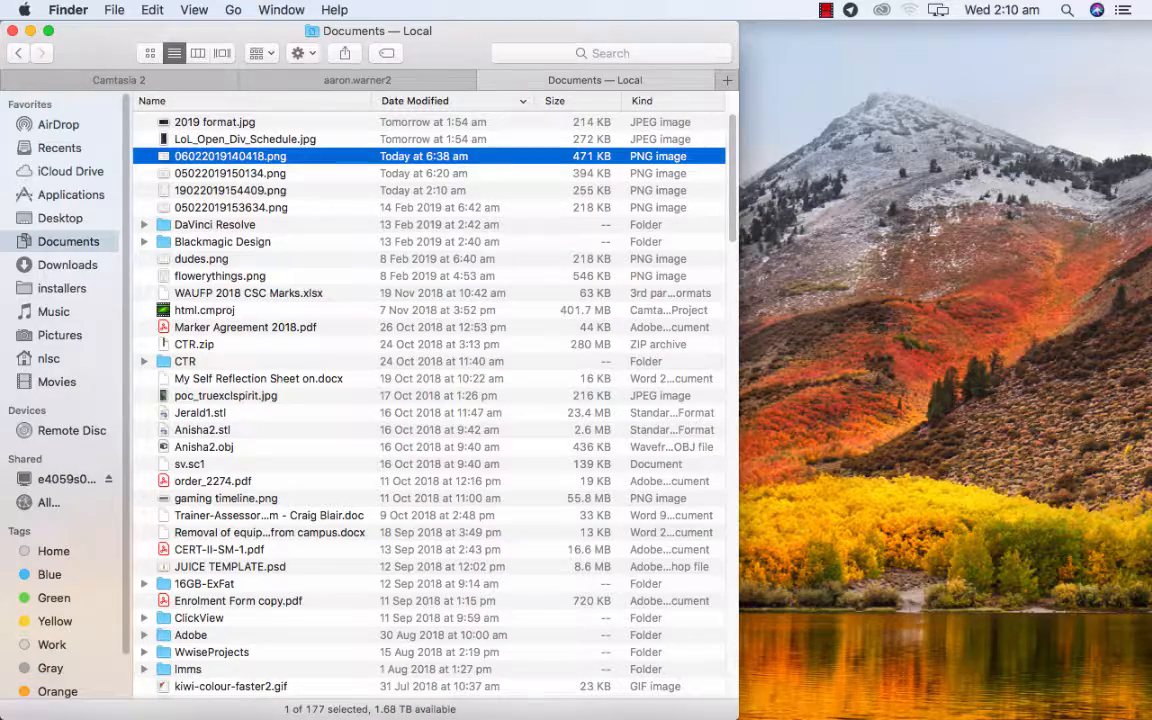
{"action": "key", "text": "space"}
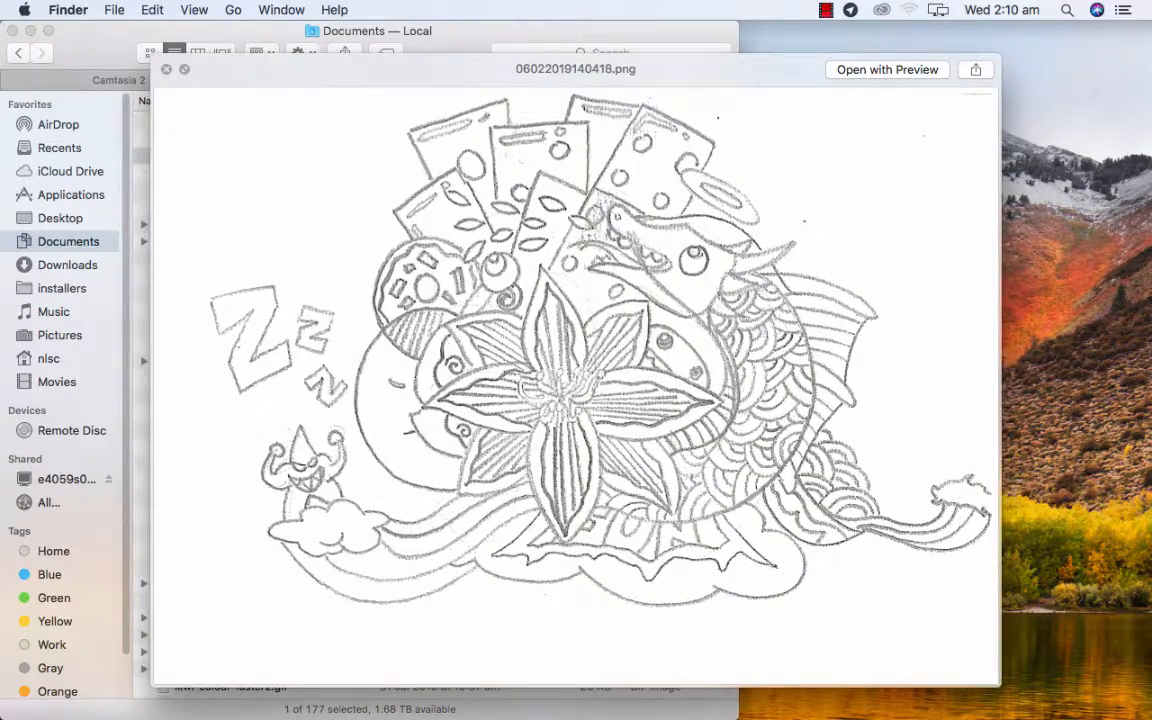
{"action": "key", "text": "space"}
{"action": "key", "text": "space"}
{"action": "key", "text": "Down"}
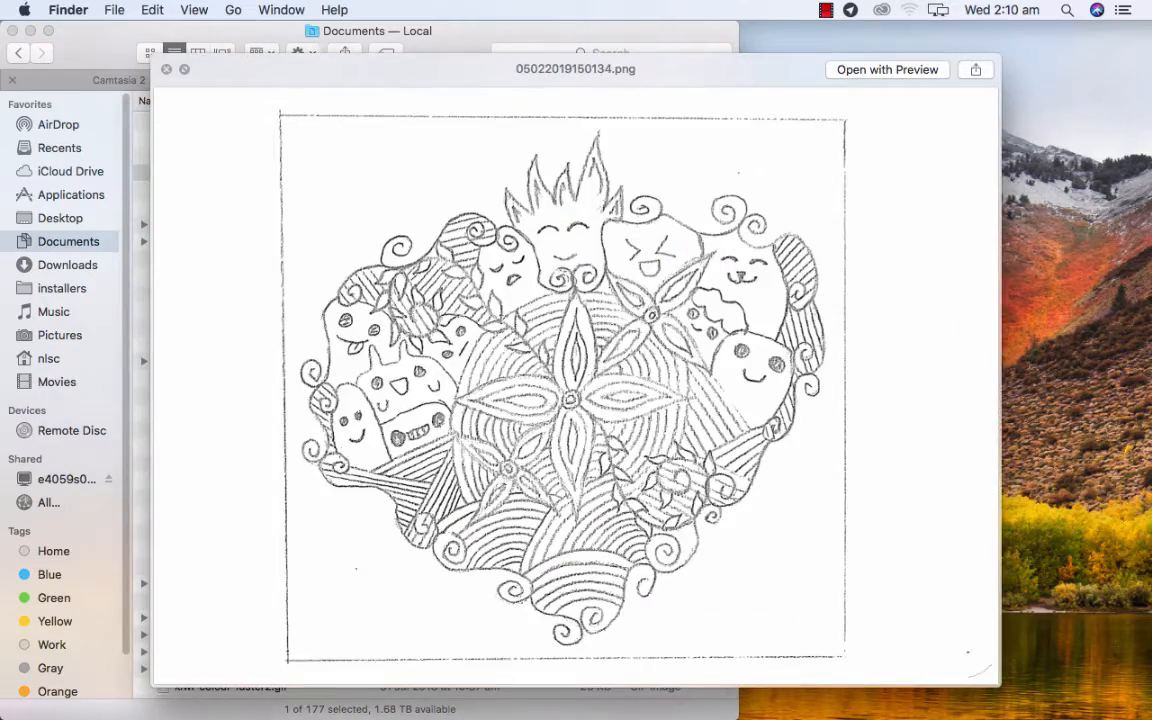
{"action": "key", "text": "Down"}
{"action": "key", "text": "Down"}
{"action": "key", "text": "Up"}
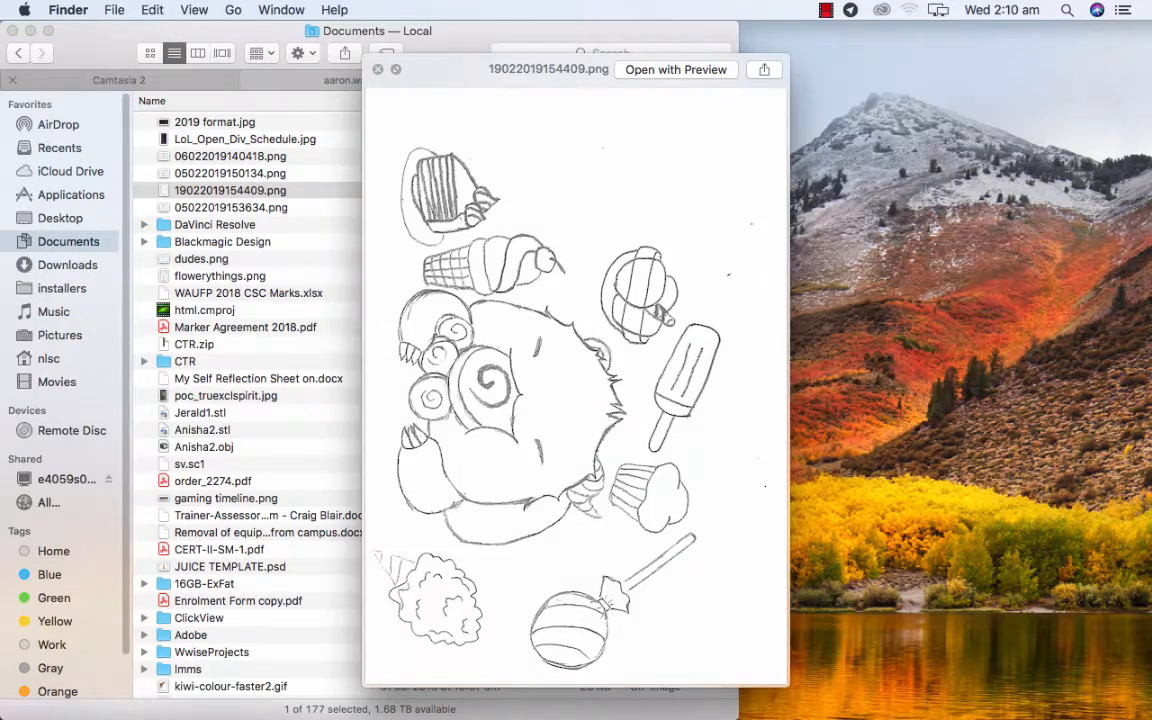
Leave the quick look, view 19022019154409.png in its default viewer, and close it again.
{"action": "key", "text": "Return"}
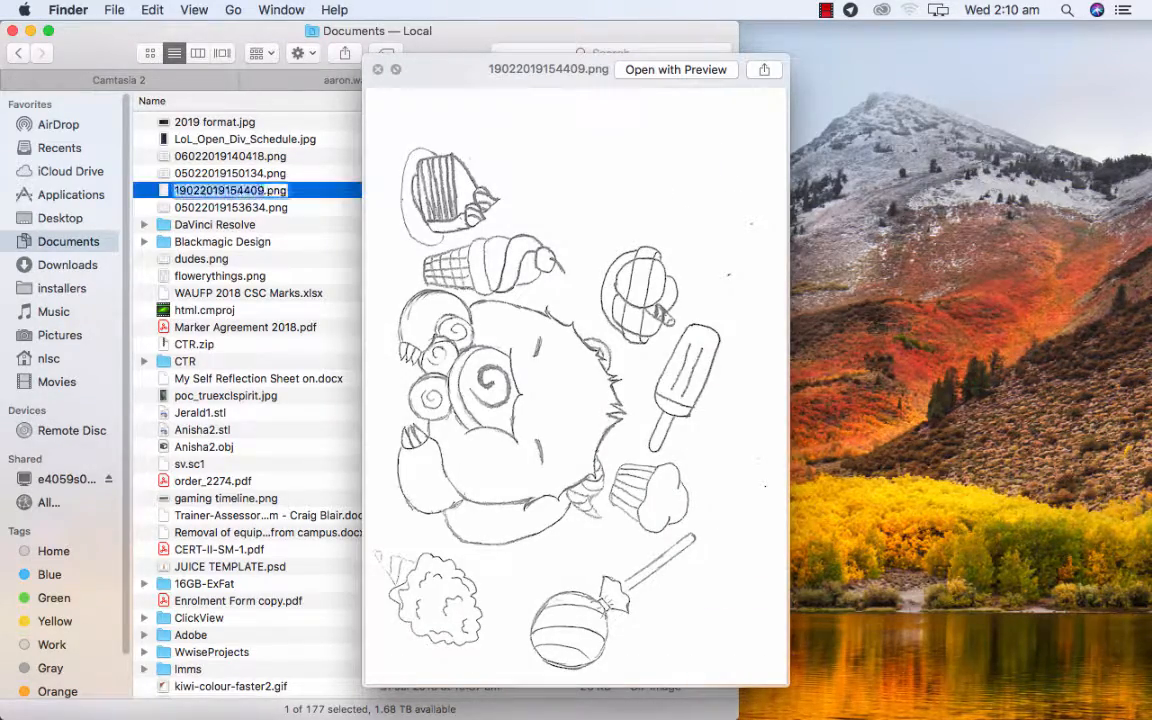
{"action": "key", "text": "Escape"}
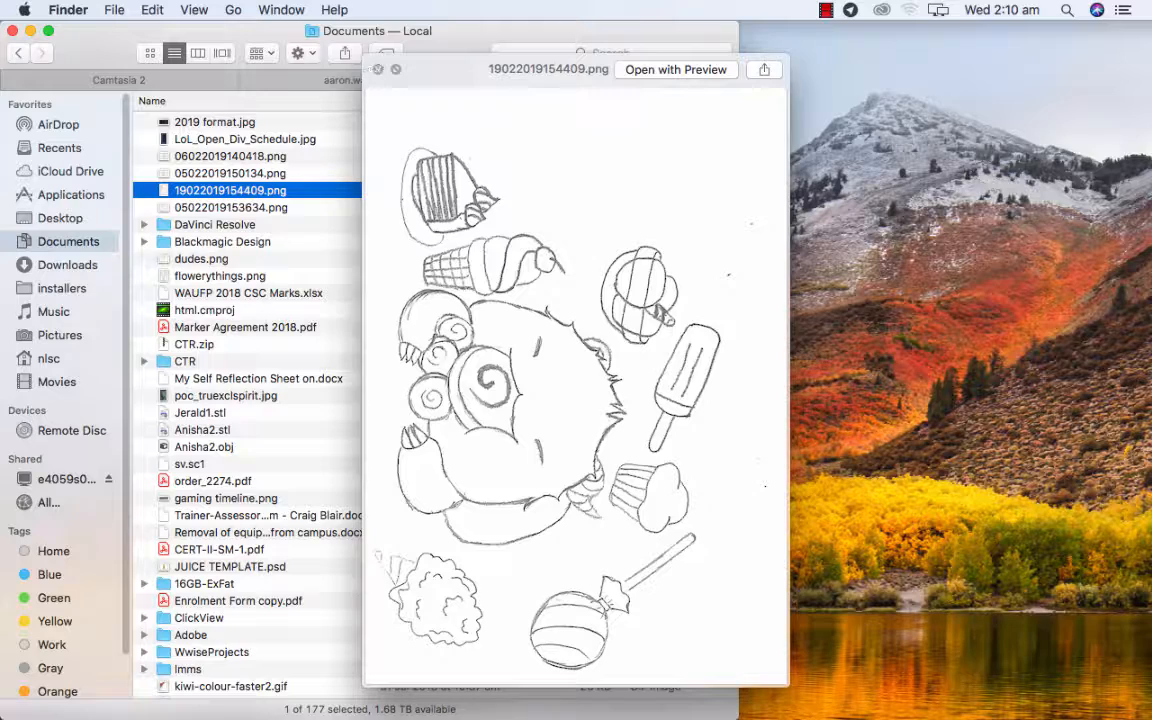
{"action": "key", "text": "space"}
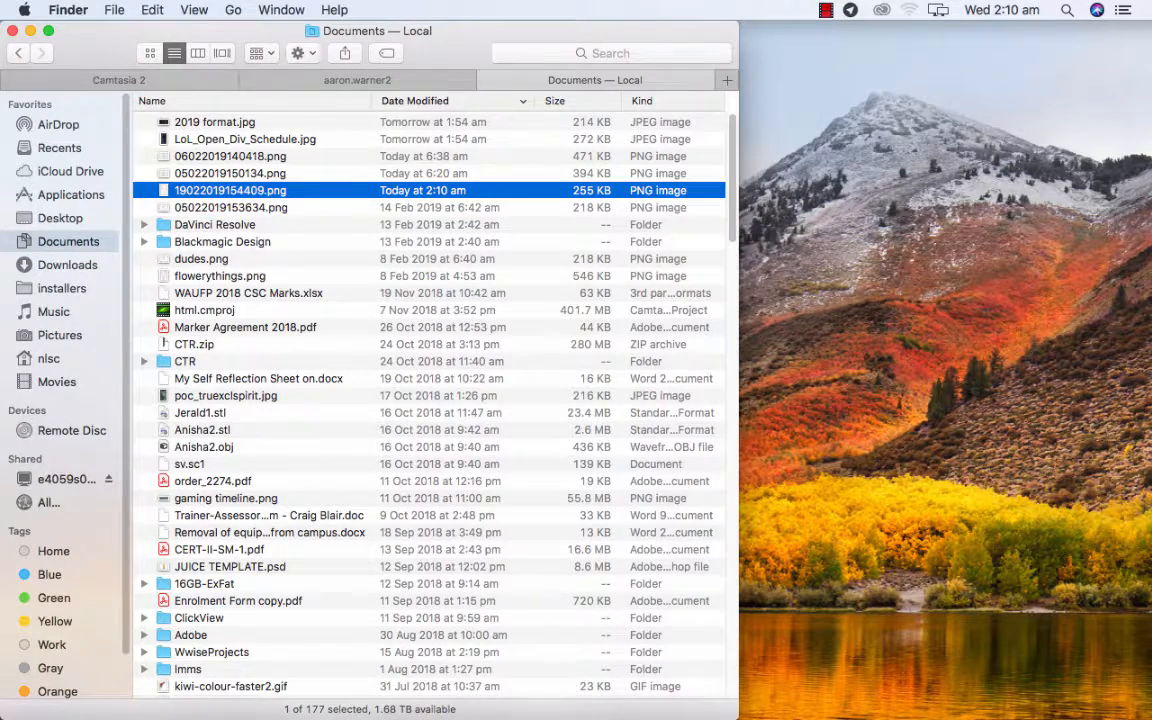
{"action": "key", "text": "super+o"}
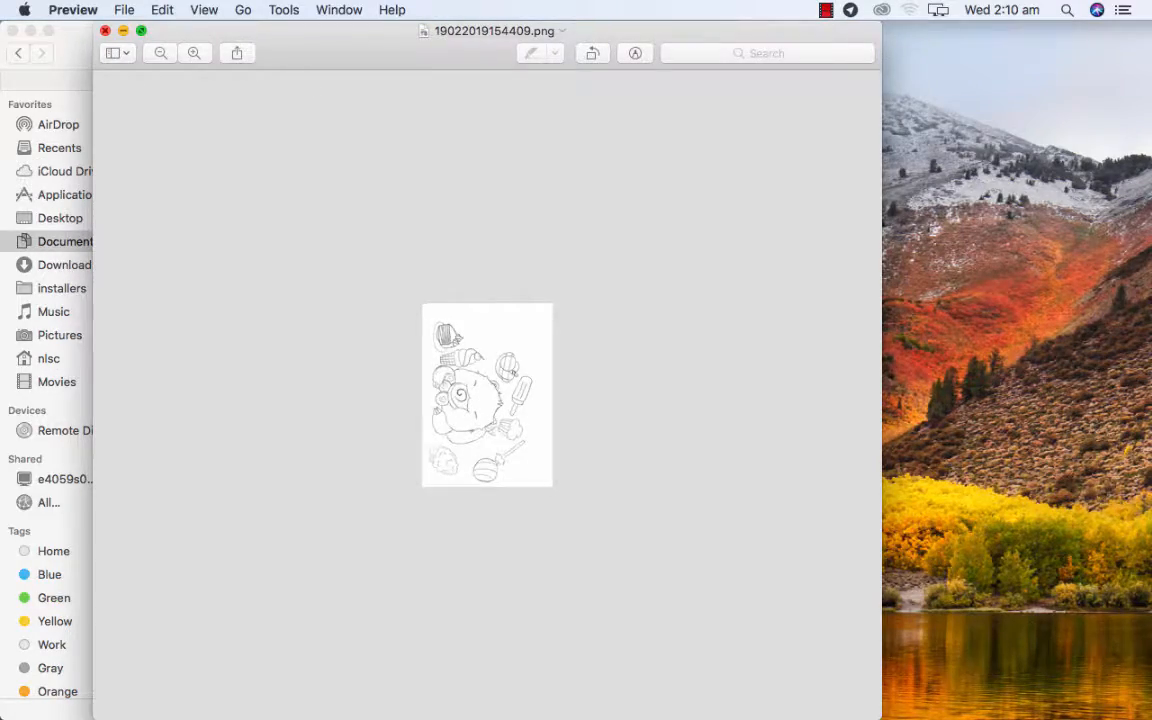
{"action": "left_click", "coordinate": [105, 31]}
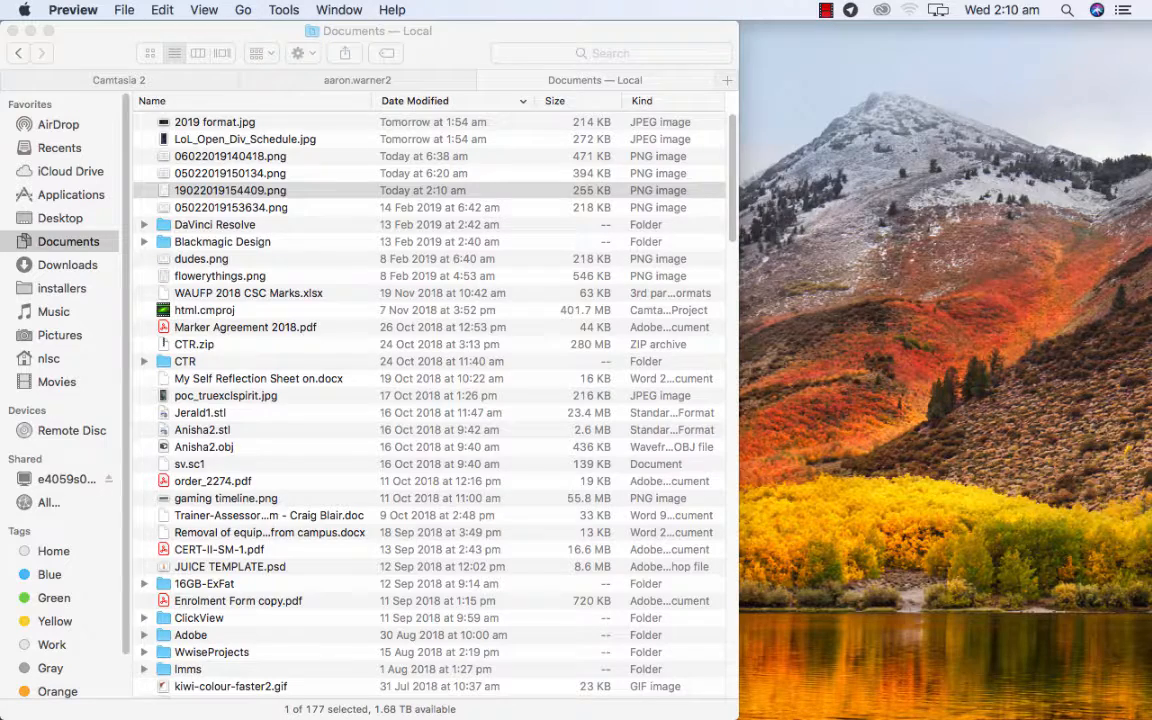
Open 19022019154409.png from the Documents folder with Adobe Illustrator CC 2018.
{"action": "right_click", "coordinate": [240, 190]}
{"action": "mouse_move", "coordinate": [300, 214]}
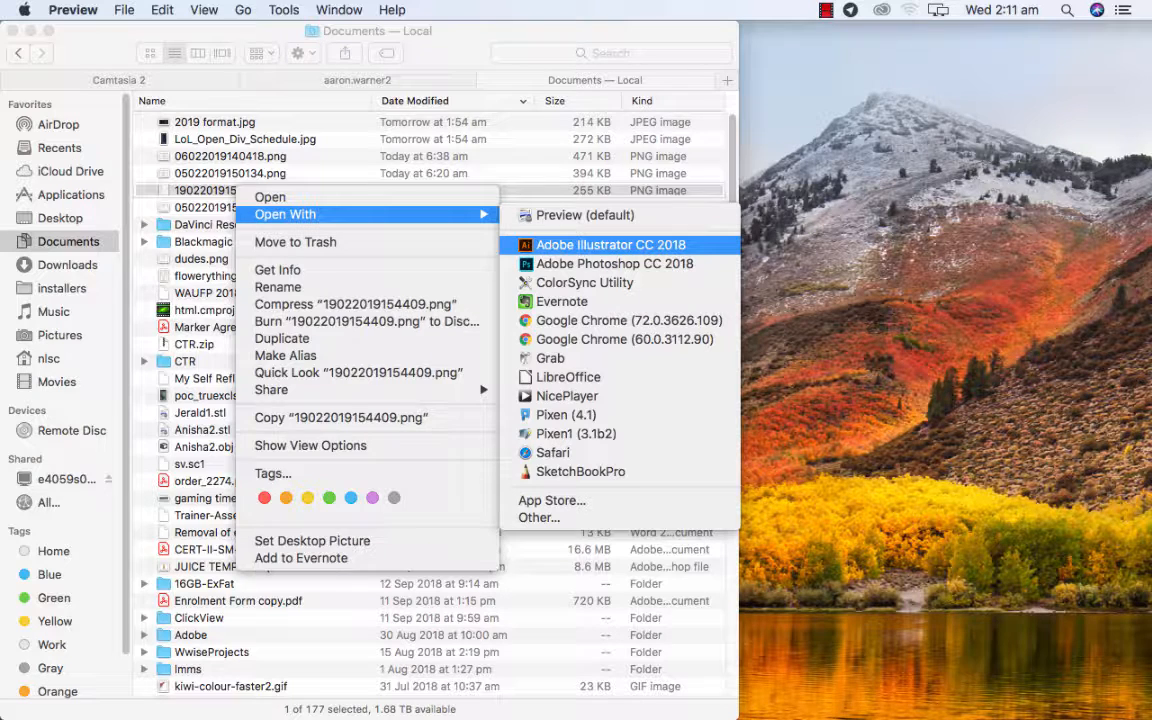
{"action": "left_click", "coordinate": [611, 245]}
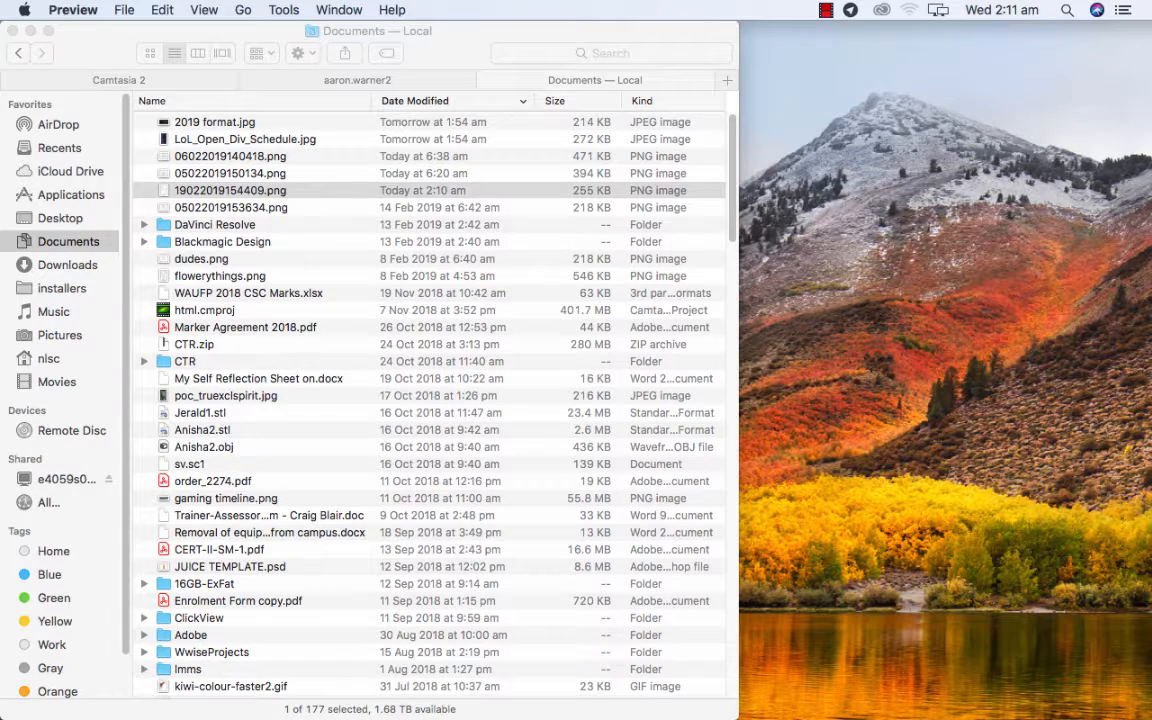
{"action": "left_click", "coordinate": [826, 9]}
{"action": "left_click", "coordinate": [818, 49]}
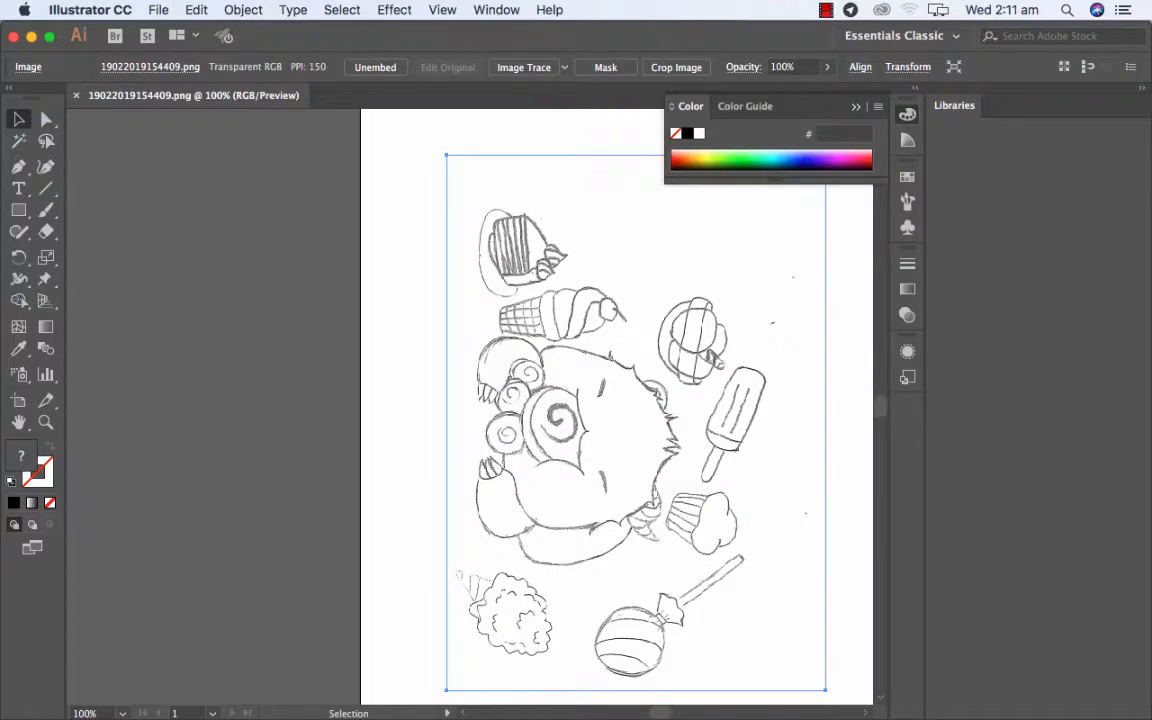
{"action": "left_click", "coordinate": [826, 9]}
{"action": "left_click", "coordinate": [880, 49]}
Rotate the placed drawing 90° counterclockwise so the bear sits upright in landscape orientation.
{"action": "mouse_move", "coordinate": [660, 712]}
{"action": "left_mouse_down"}
{"action": "mouse_move", "coordinate": [674, 712]}
{"action": "mouse_move", "coordinate": [653, 712]}
{"action": "mouse_move", "coordinate": [663, 712]}
{"action": "left_mouse_up"}
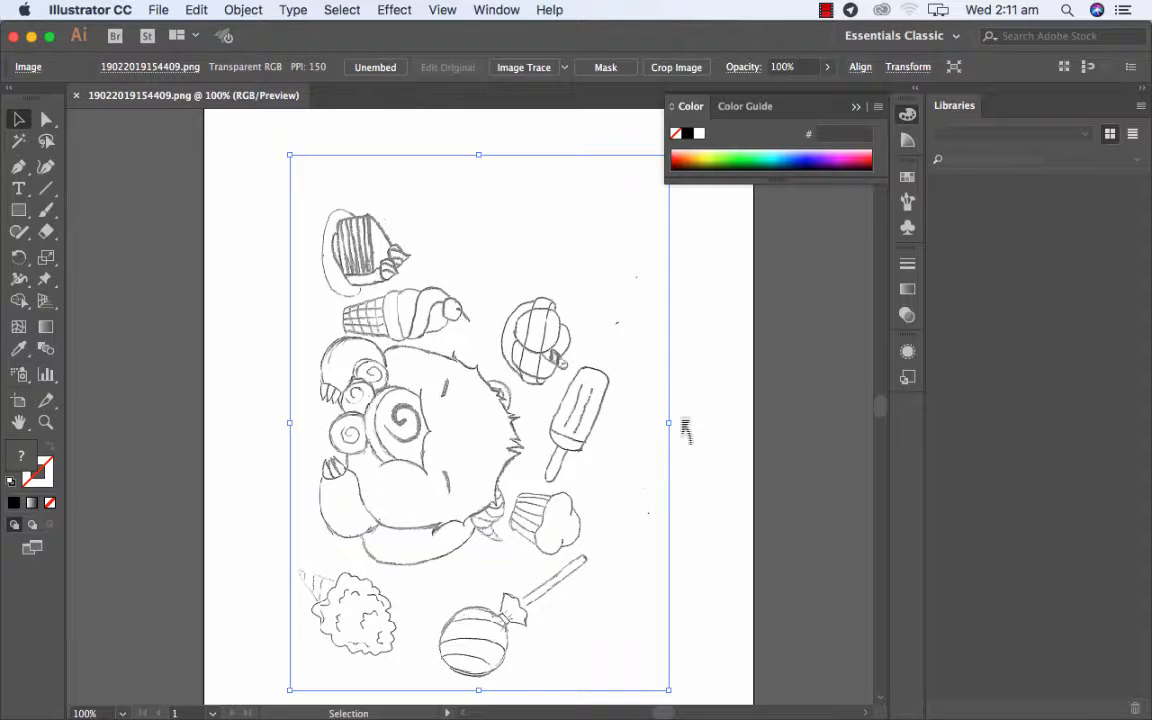
{"action": "mouse_move", "coordinate": [681, 419]}
{"action": "left_mouse_down"}
{"action": "mouse_move", "coordinate": [697, 329]}
{"action": "mouse_move", "coordinate": [591, 275]}
{"action": "mouse_move", "coordinate": [479, 241]}
{"action": "left_mouse_up"}
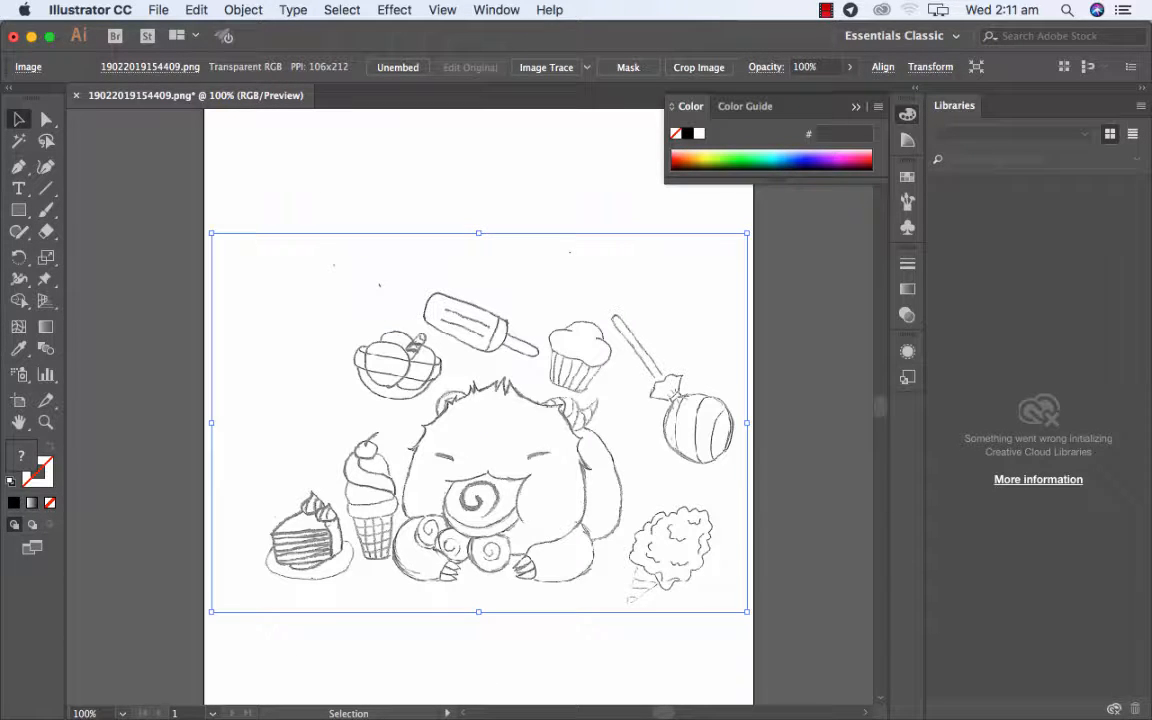
Edit the artboard through the document setup and resize it to fit the rotated drawing, about 599 × 421 pt.
{"action": "left_click", "coordinate": [80, 713]}
{"action": "double_click", "coordinate": [79, 713]}
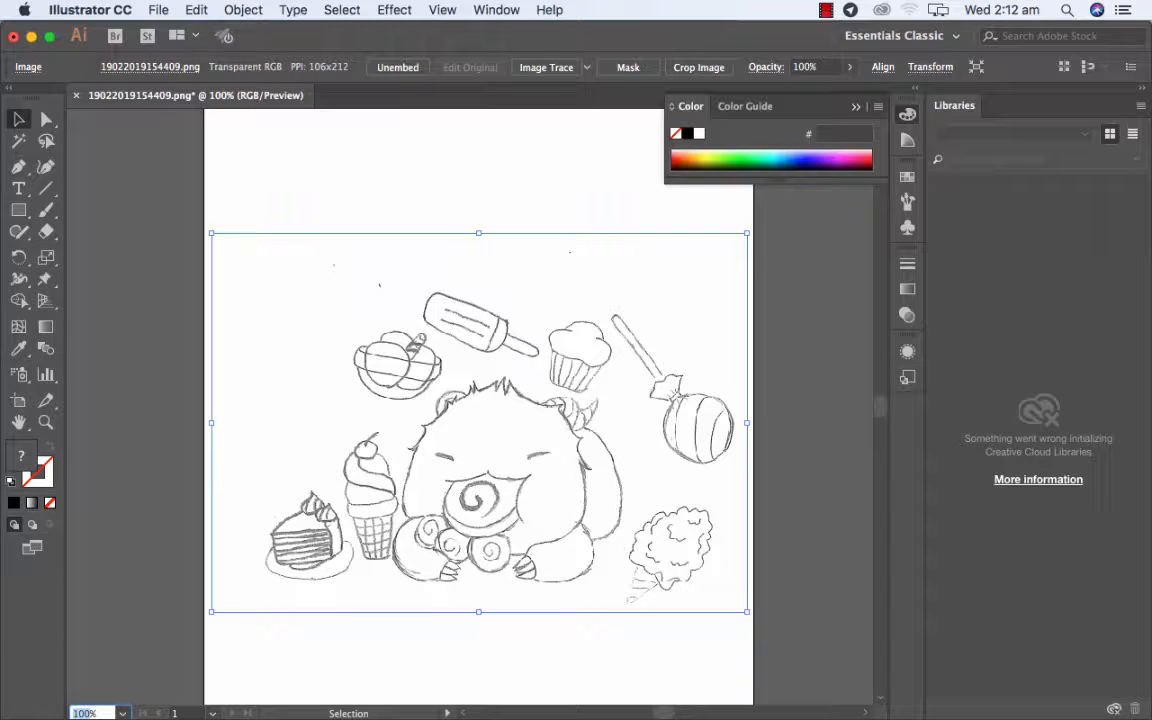
{"action": "type", "text": "50"}
{"action": "key", "text": "Return"}
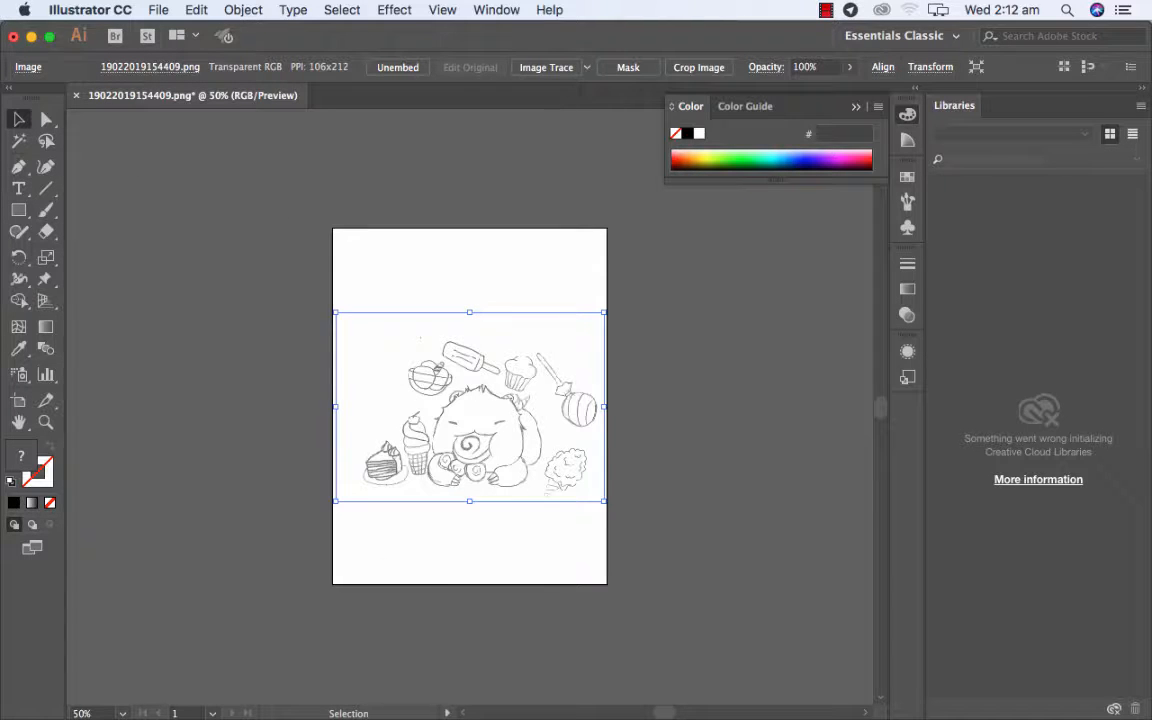
{"action": "left_click", "coordinate": [158, 10]}
{"action": "left_click", "coordinate": [213, 393]}
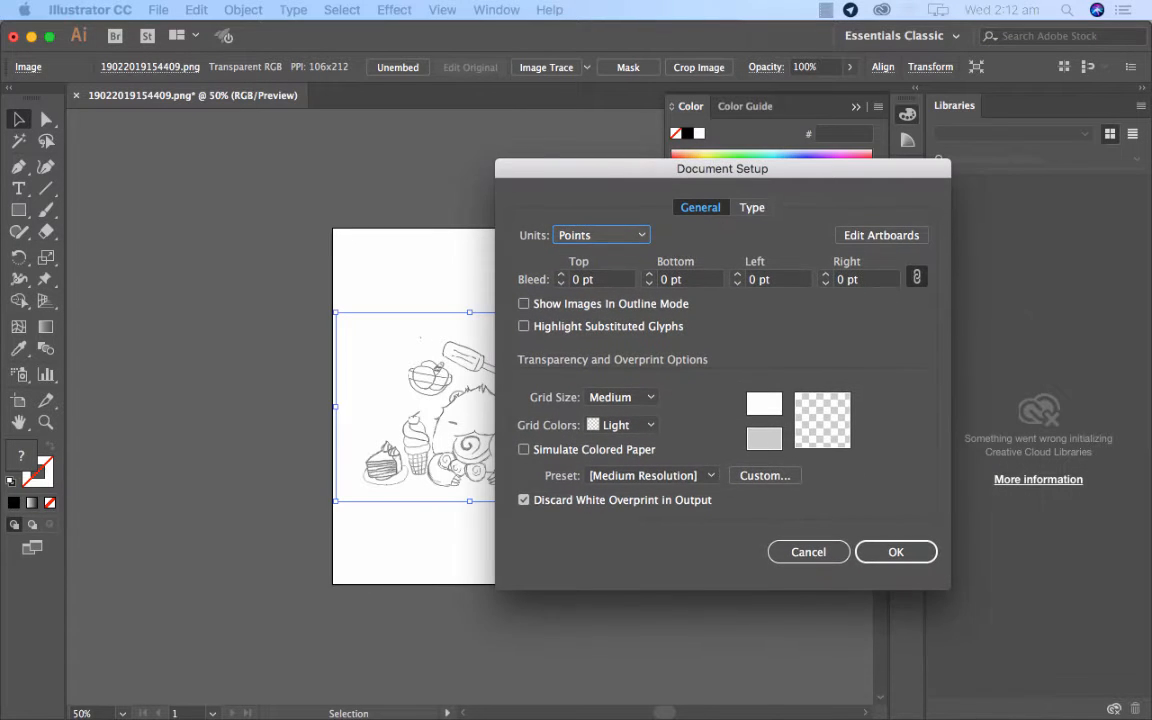
{"action": "left_click", "coordinate": [881, 235]}
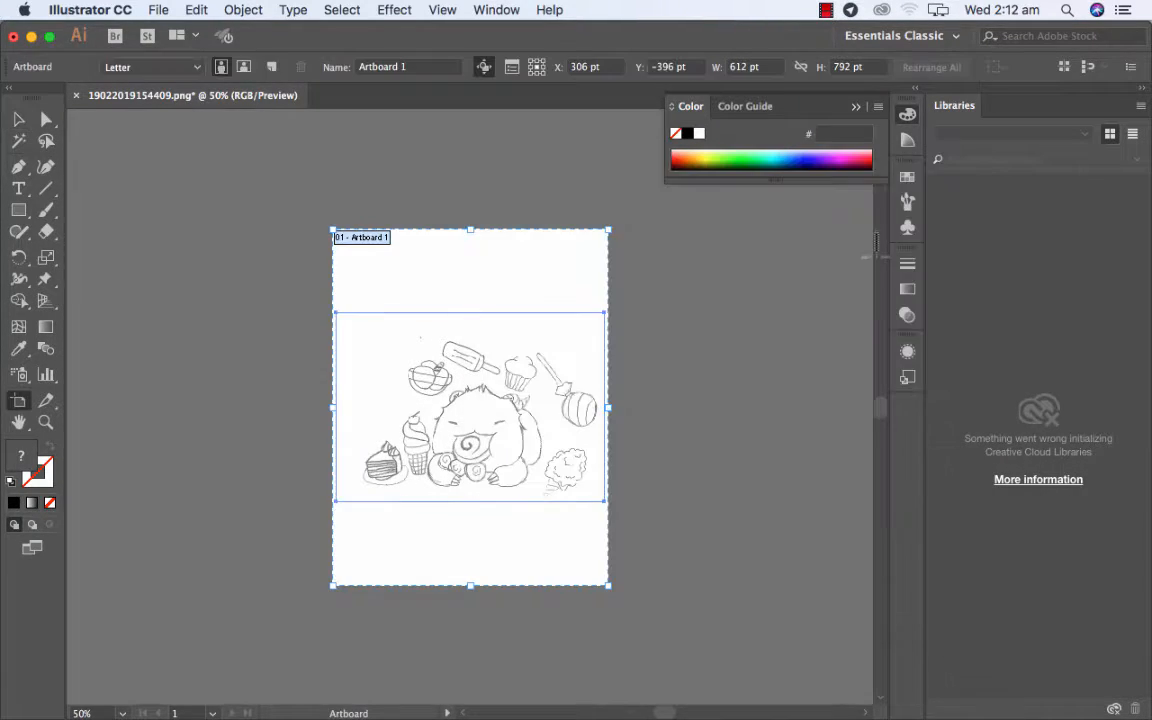
{"action": "left_click_drag", "start_coordinate": [333, 230], "coordinate": [336, 312]}
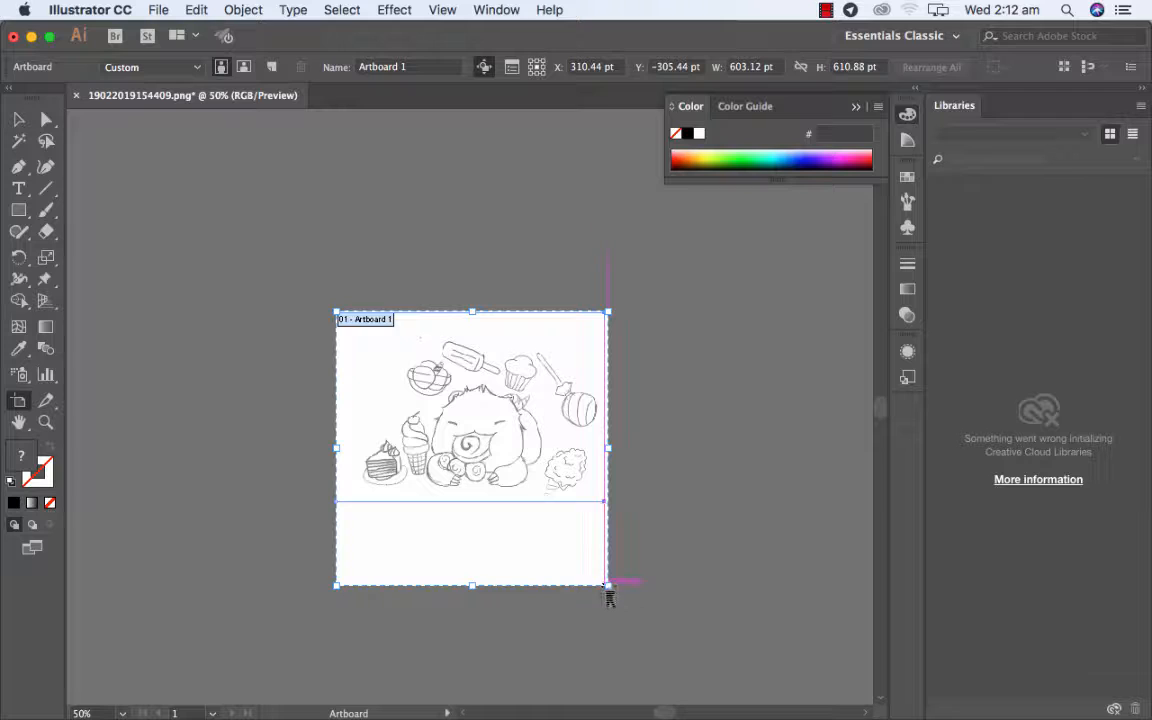
{"action": "left_click_drag", "start_coordinate": [608, 585], "coordinate": [607, 511]}
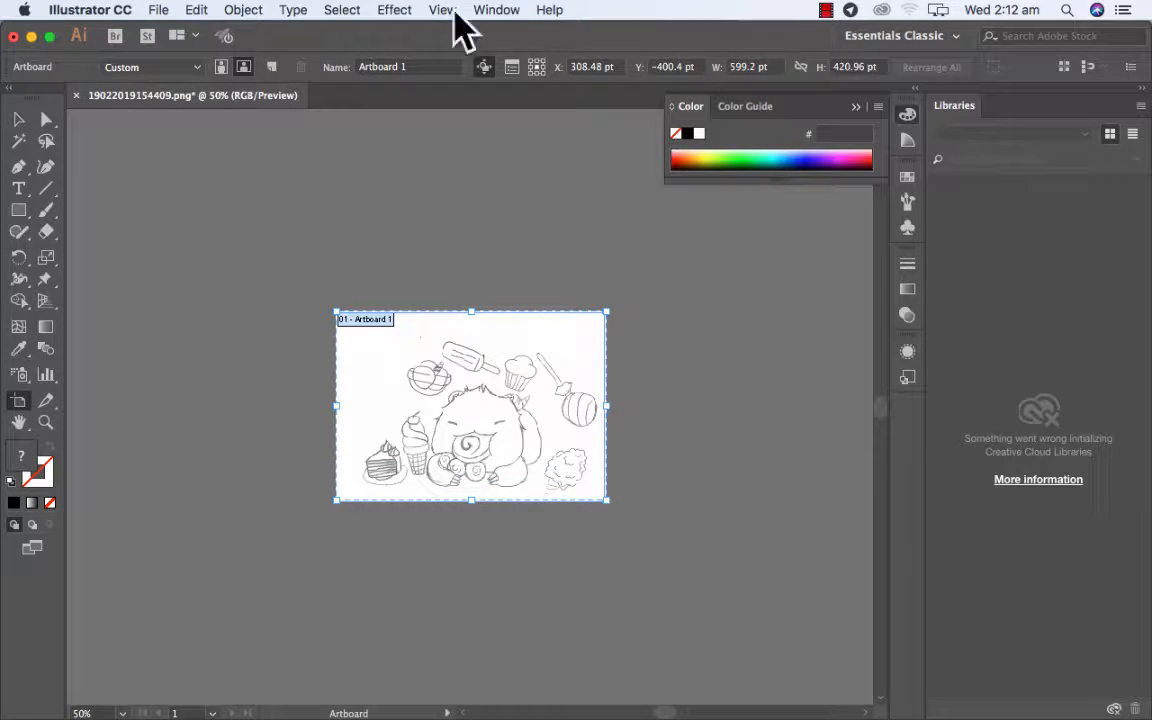
{"action": "left_click", "coordinate": [825, 10]}
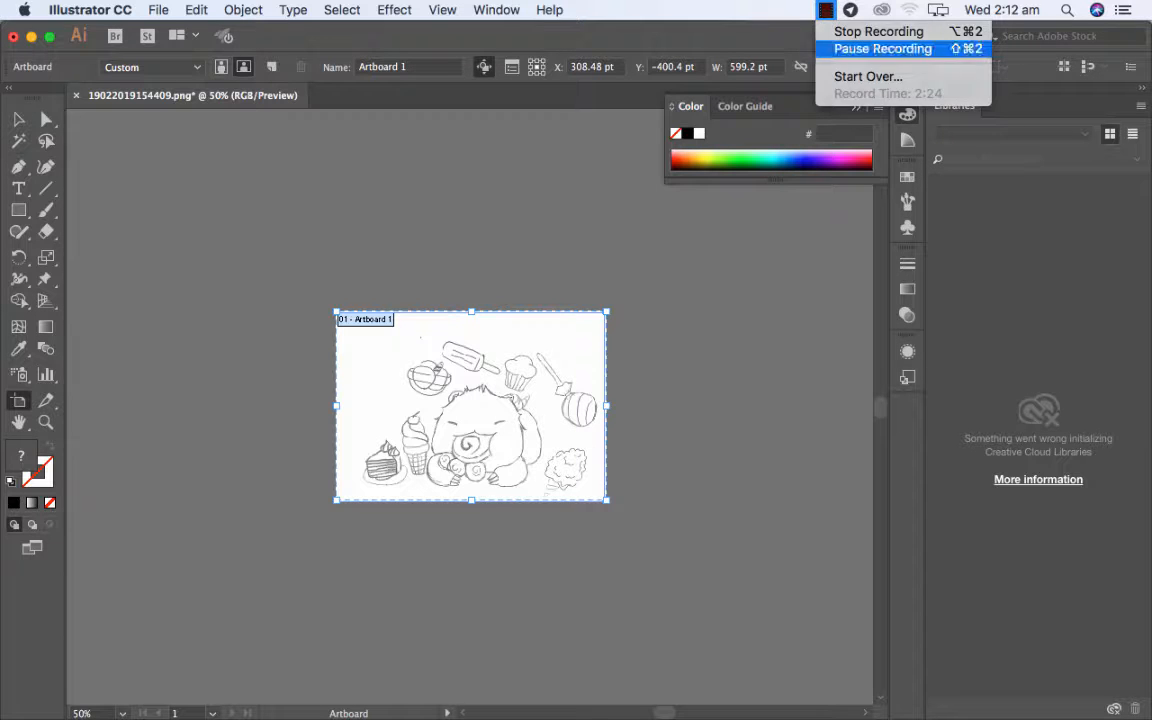
{"action": "left_click", "coordinate": [882, 49]}
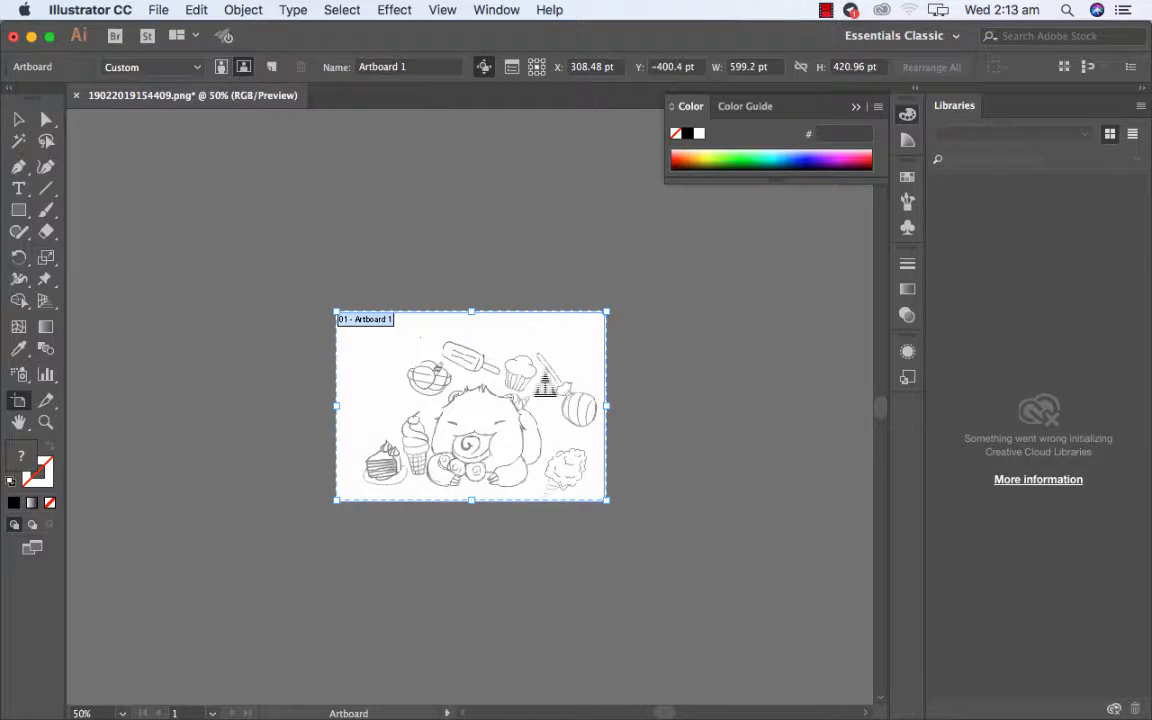
Leave artboard editing with the Selection tool and set the document zoom to 200%.
{"action": "left_click", "coordinate": [18, 119]}
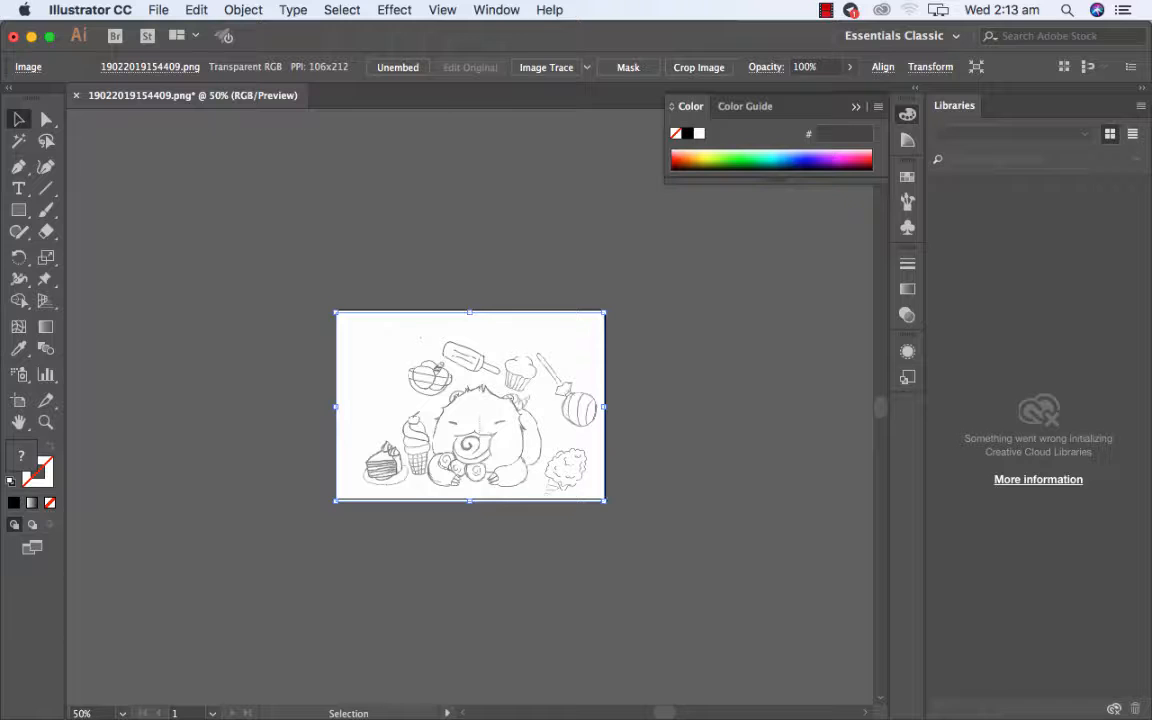
{"action": "left_click", "coordinate": [82, 713]}
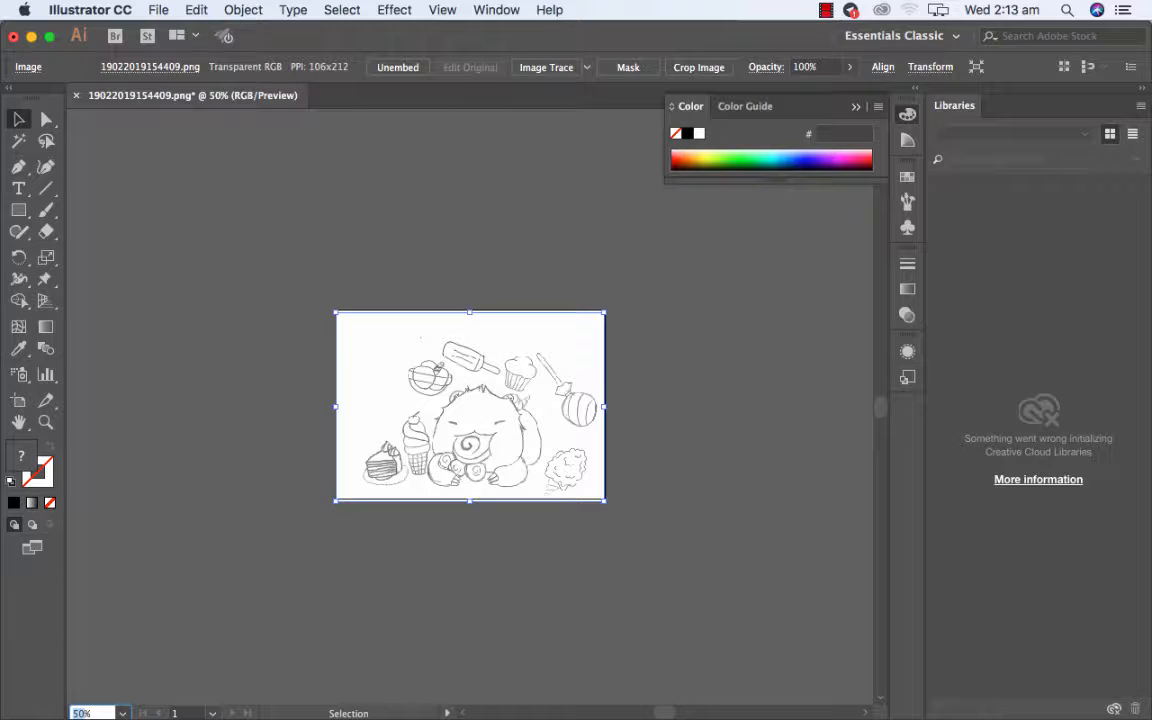
{"action": "type", "text": "200"}
{"action": "key", "text": "Return"}
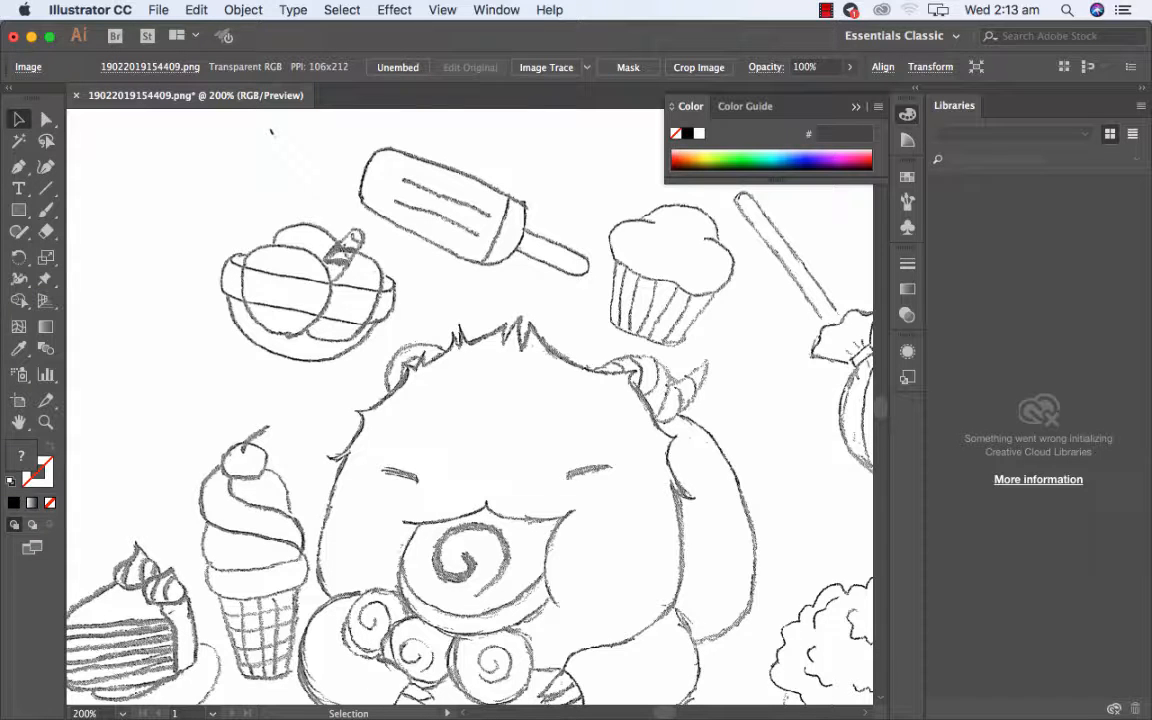
Trace the placed bear-and-sweets drawing into vector artwork with Image Trace.
{"action": "left_click", "coordinate": [84, 713]}
{"action": "type", "text": "150"}
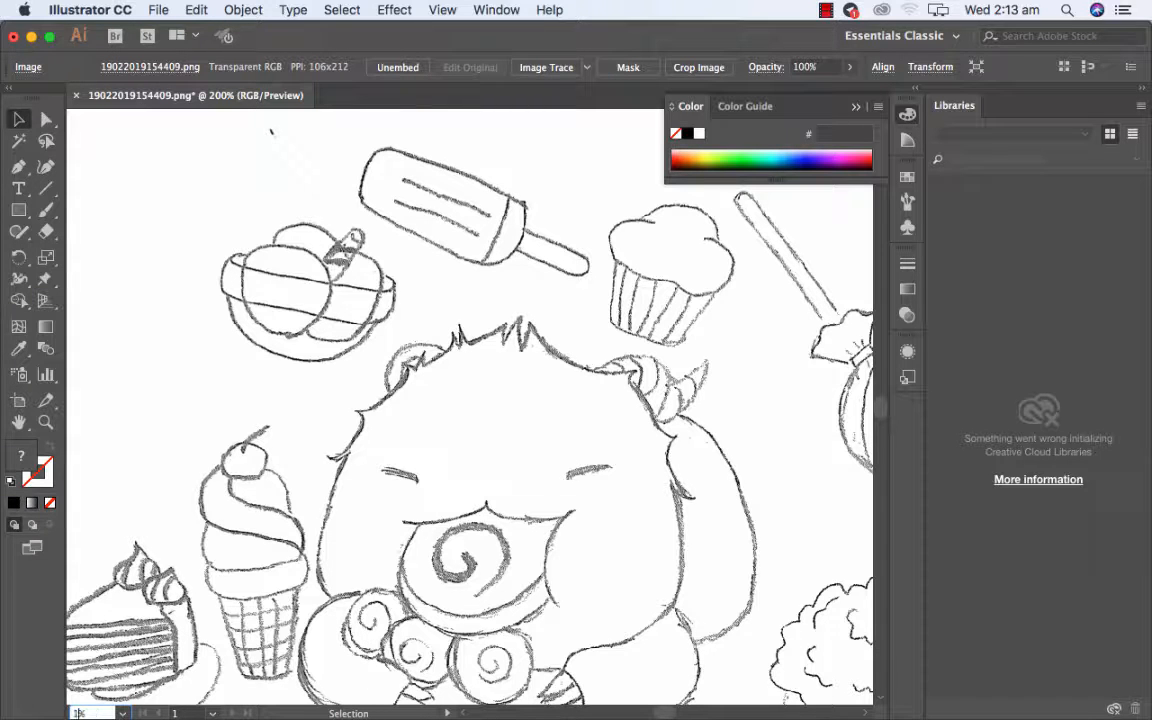
{"action": "key", "text": "Return"}
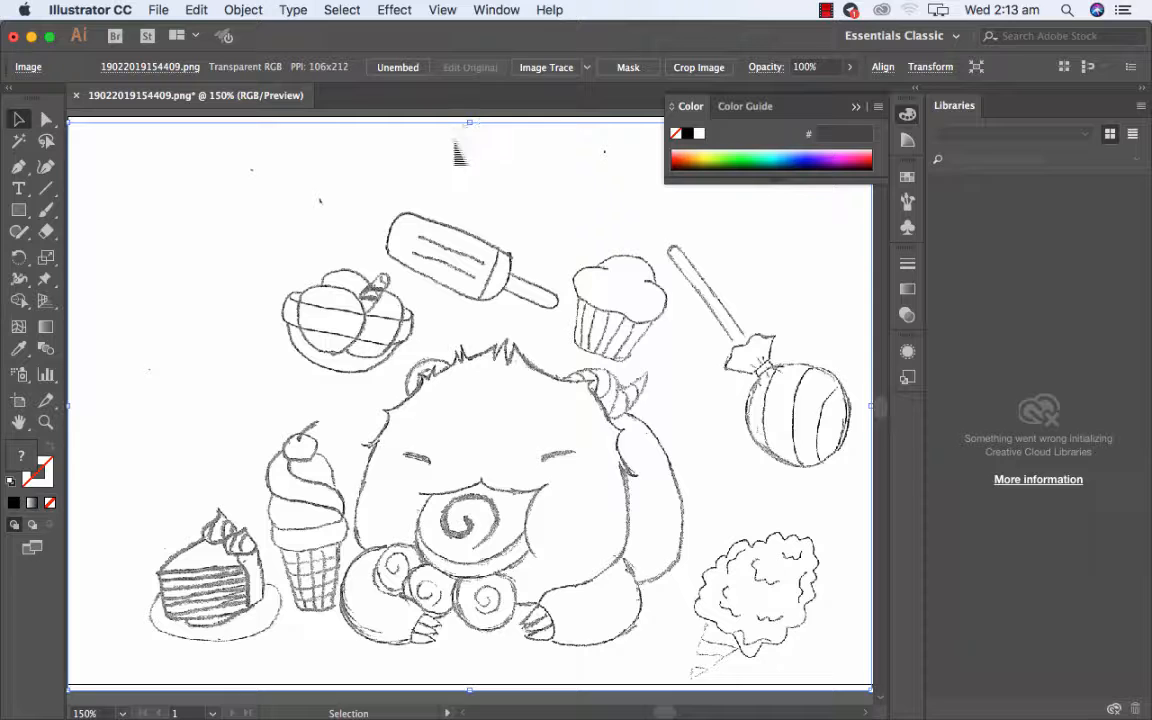
{"action": "left_click", "coordinate": [243, 9]}
{"action": "mouse_move", "coordinate": [265, 31]}
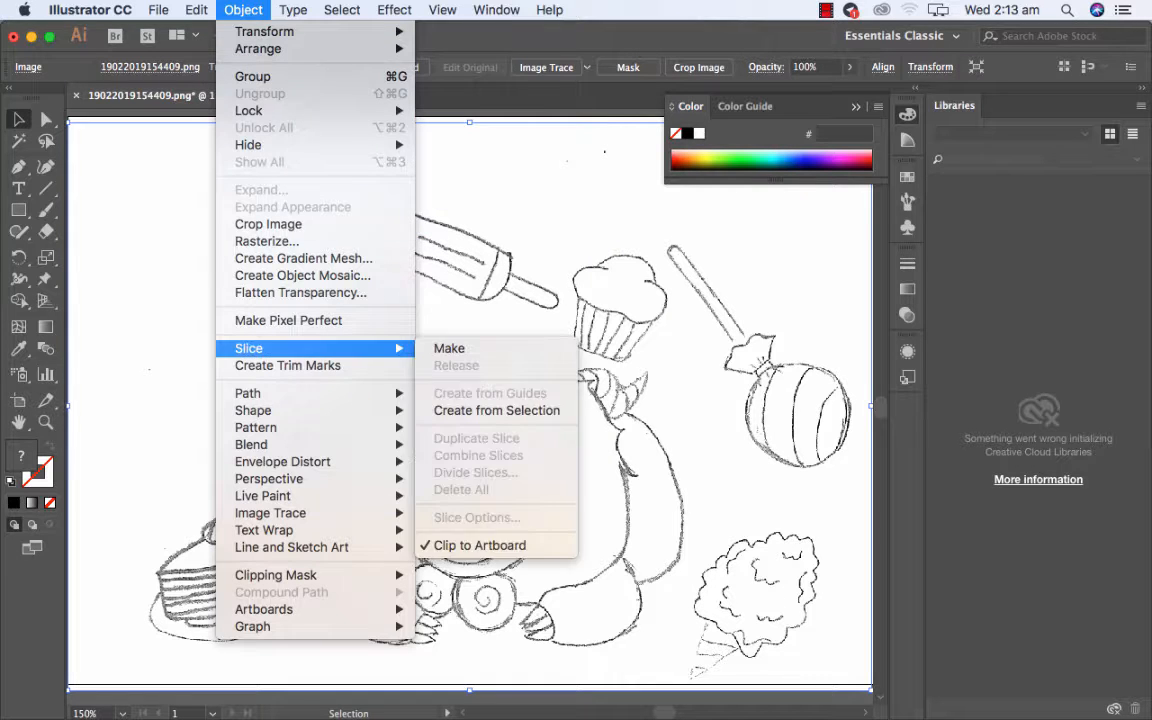
{"action": "mouse_move", "coordinate": [360, 513]}
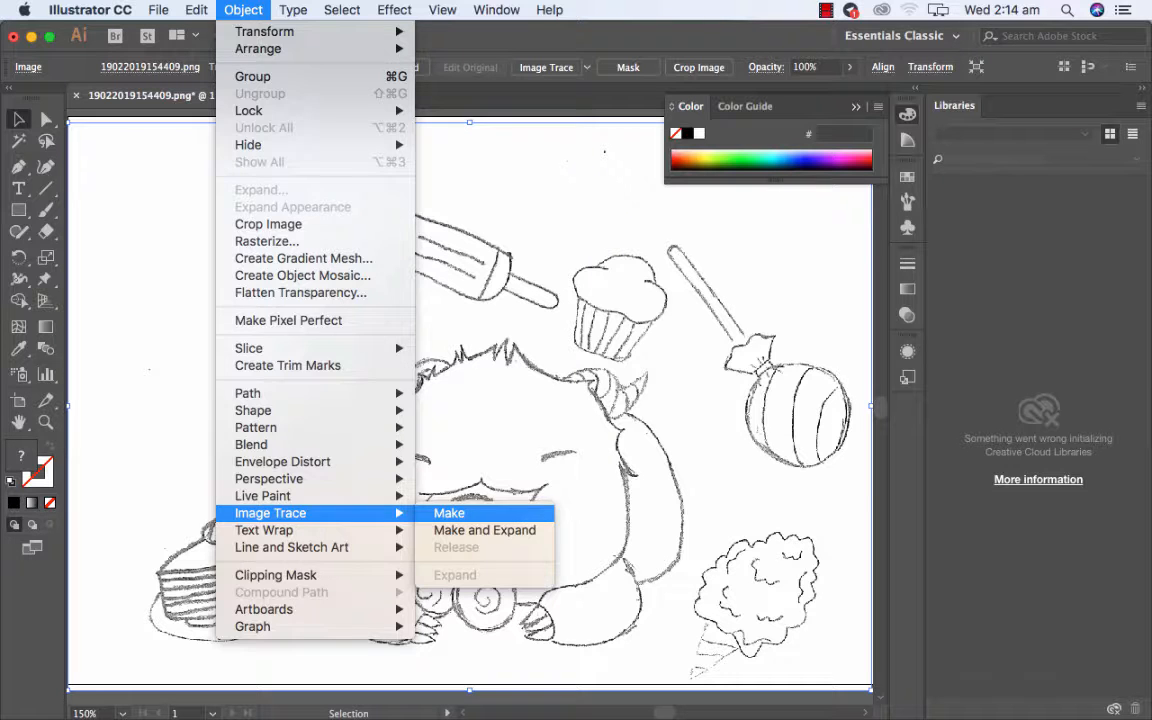
{"action": "left_click", "coordinate": [449, 513]}
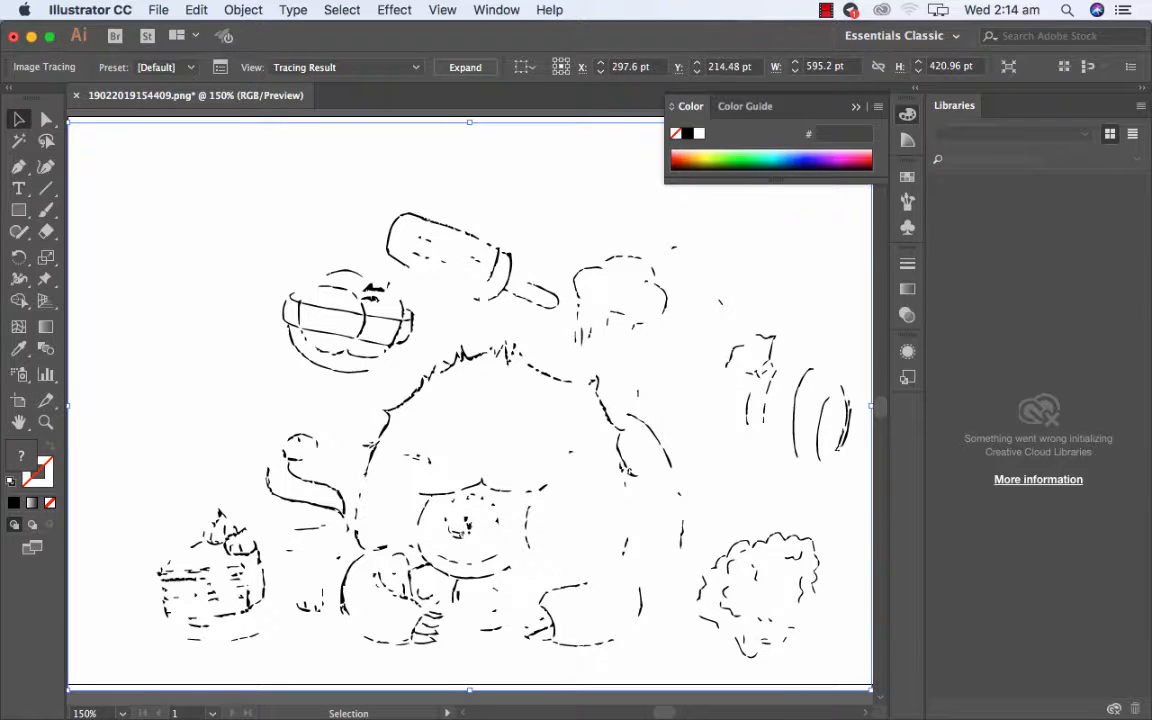
Show the Image Trace settings for the traced drawing.
{"action": "left_click", "coordinate": [496, 9]}
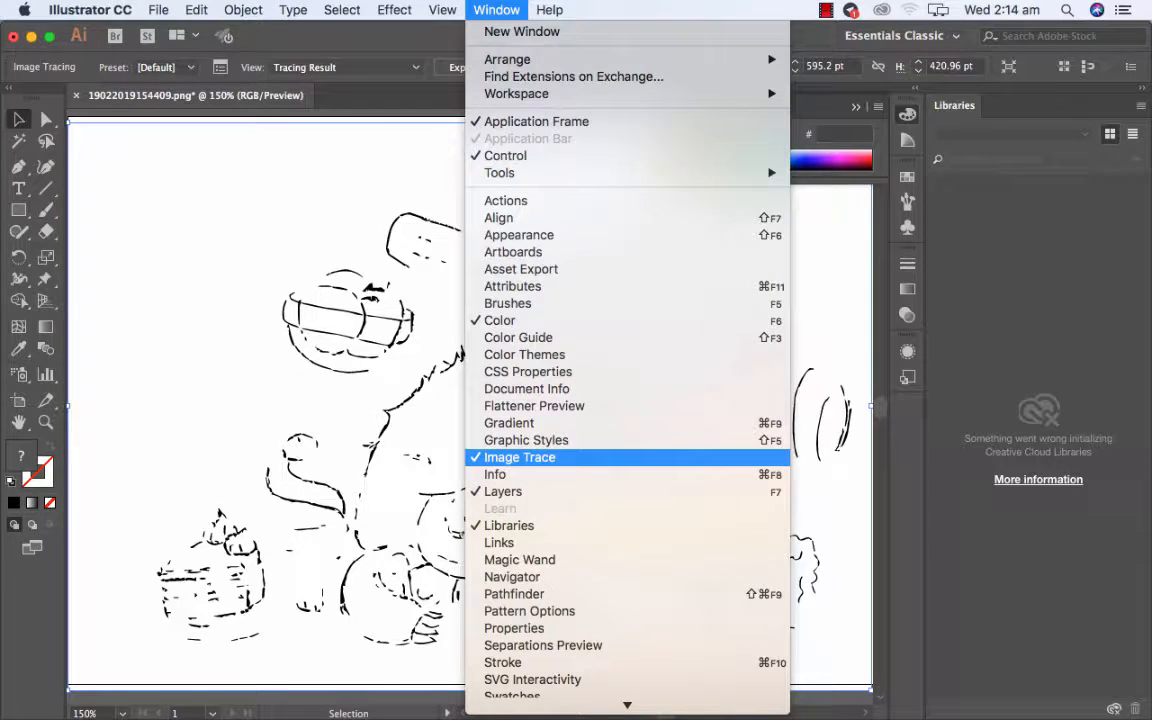
{"action": "left_click", "coordinate": [519, 457]}
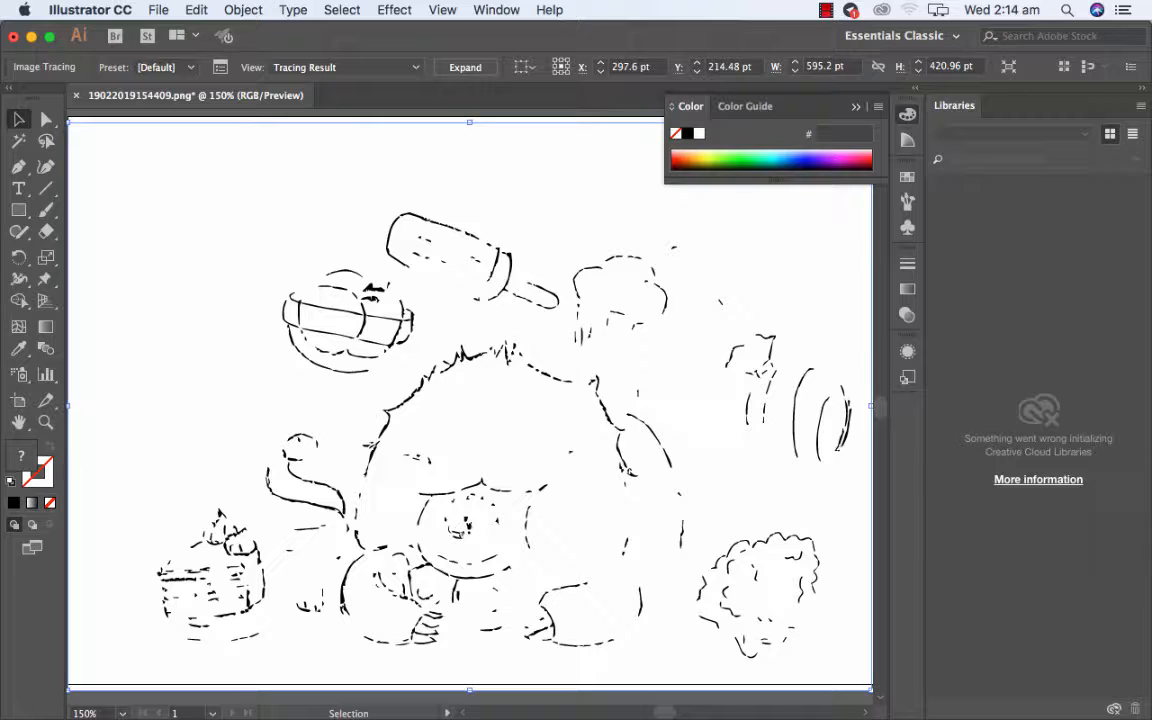
{"action": "left_click", "coordinate": [496, 9]}
{"action": "left_click", "coordinate": [527, 456]}
{"action": "mouse_move", "coordinate": [761, 715]}
{"action": "left_mouse_down"}
{"action": "mouse_move", "coordinate": [766, 207]}
{"action": "mouse_move", "coordinate": [447, 130]}
{"action": "mouse_move", "coordinate": [314, 141]}
{"action": "left_mouse_up"}
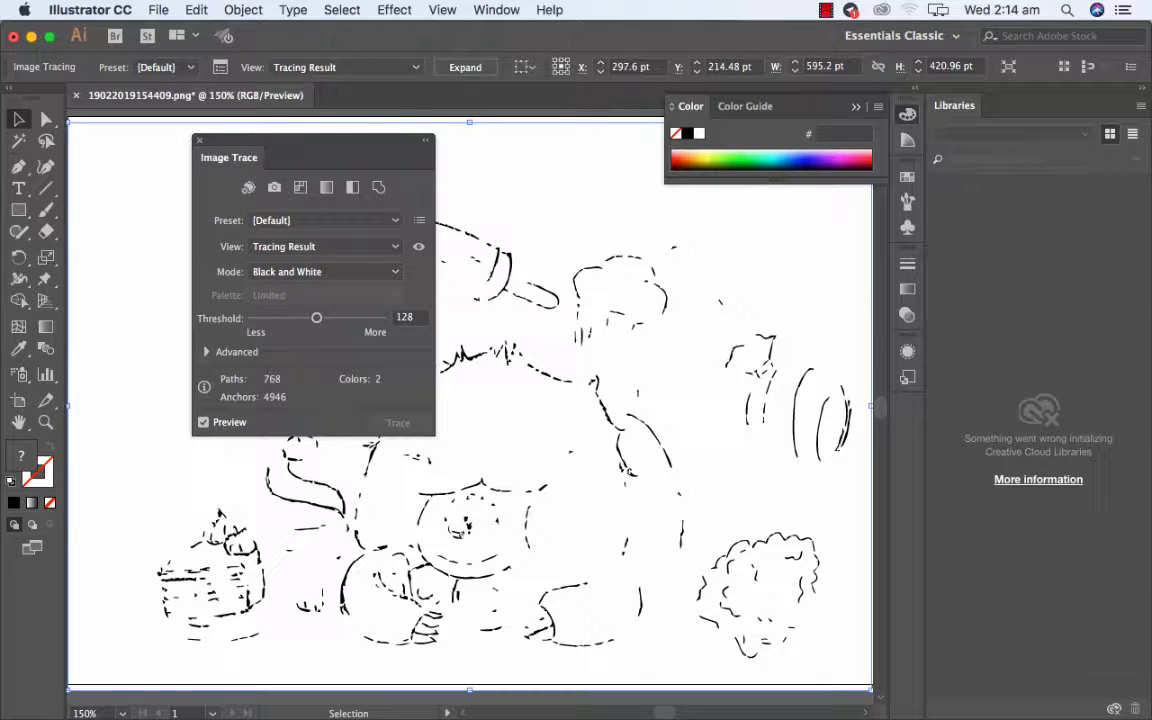
Raise the black-and-white tracing threshold to 247 and move the trace settings clear of the drawing.
{"action": "left_click_drag", "start_coordinate": [317, 318], "coordinate": [375, 318]}
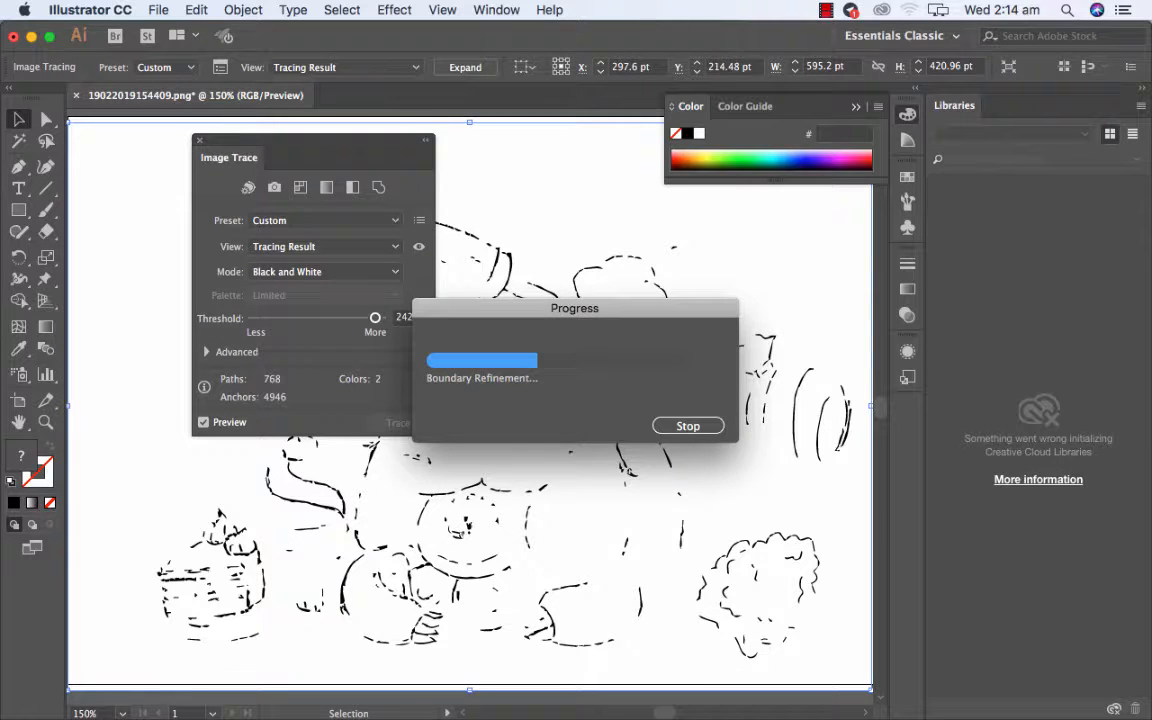
{"action": "mouse_move", "coordinate": [260, 157]}
{"action": "left_mouse_down"}
{"action": "mouse_move", "coordinate": [712, 368]}
{"action": "mouse_move", "coordinate": [106, 189]}
{"action": "mouse_move", "coordinate": [184, 174]}
{"action": "left_mouse_up"}
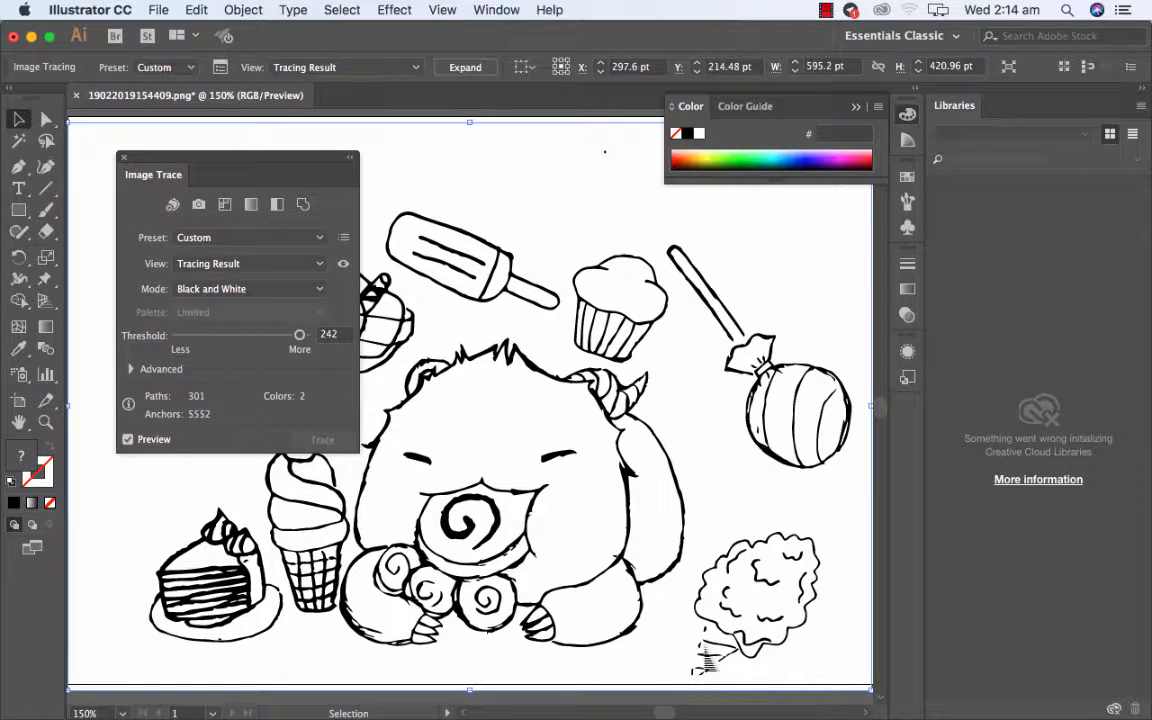
{"action": "left_click_drag", "start_coordinate": [299, 335], "coordinate": [301, 335]}
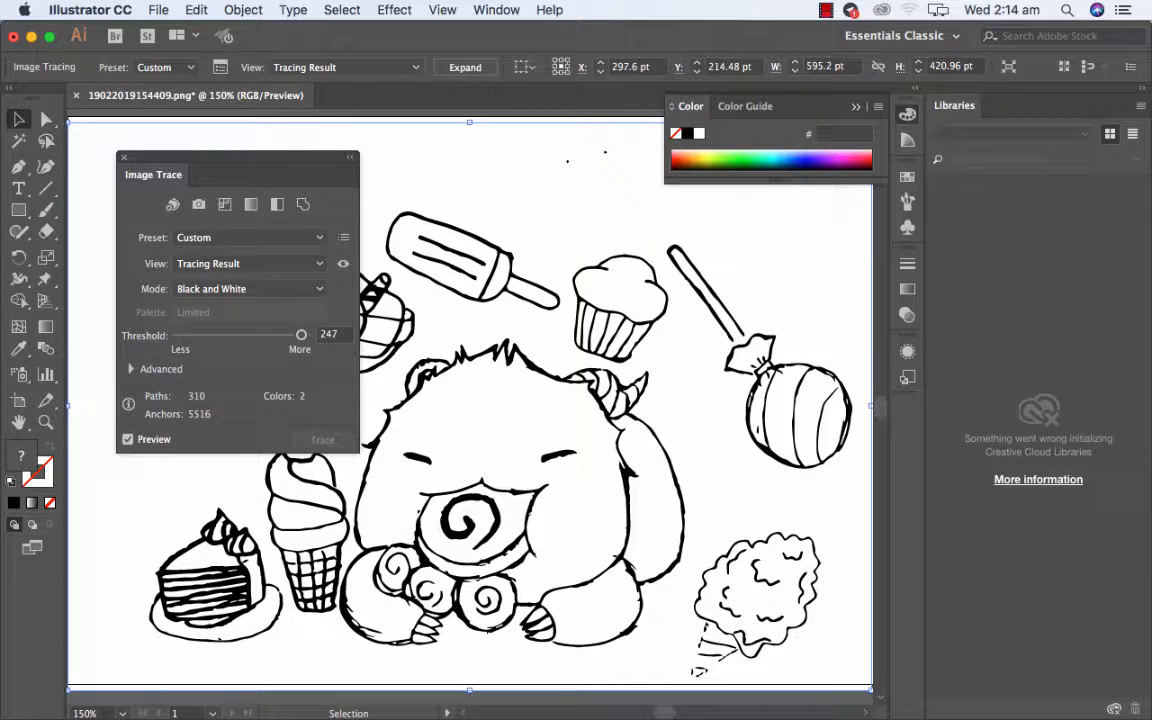
{"action": "mouse_move", "coordinate": [186, 178]}
{"action": "left_mouse_down"}
{"action": "mouse_move", "coordinate": [239, 192]}
{"action": "mouse_move", "coordinate": [930, 200]}
{"action": "left_mouse_up"}
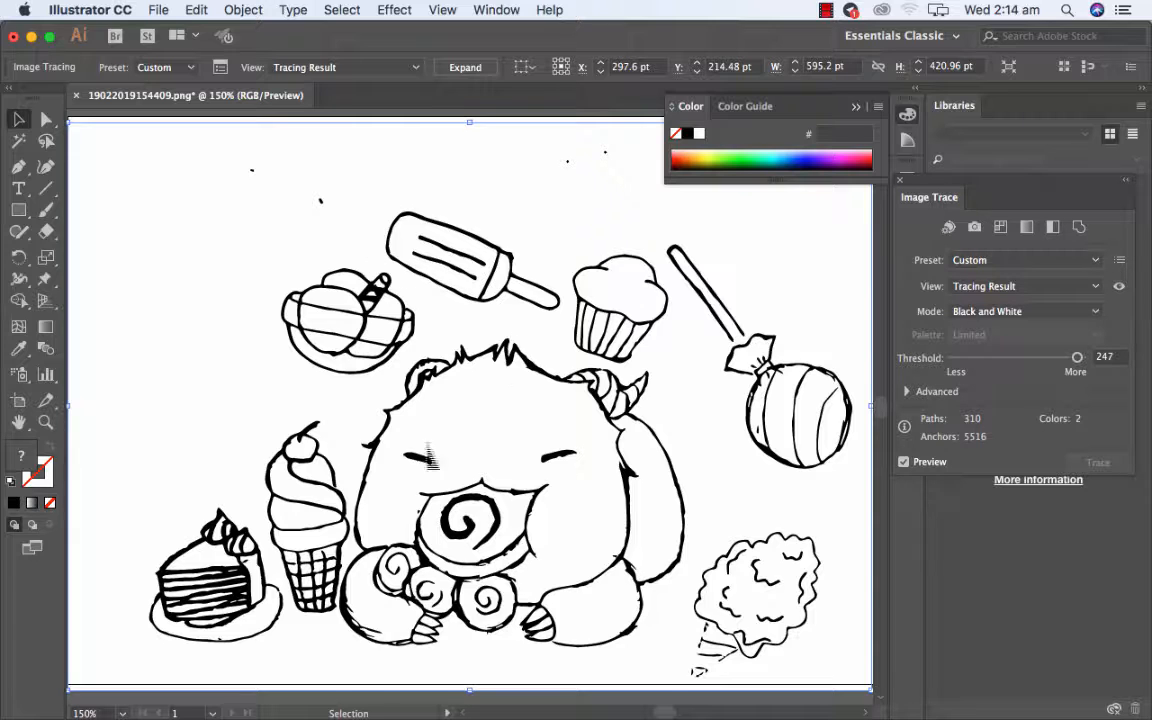
Expand the tracing result into editable paths and make it a Live Paint group.
{"action": "left_click", "coordinate": [243, 10]}
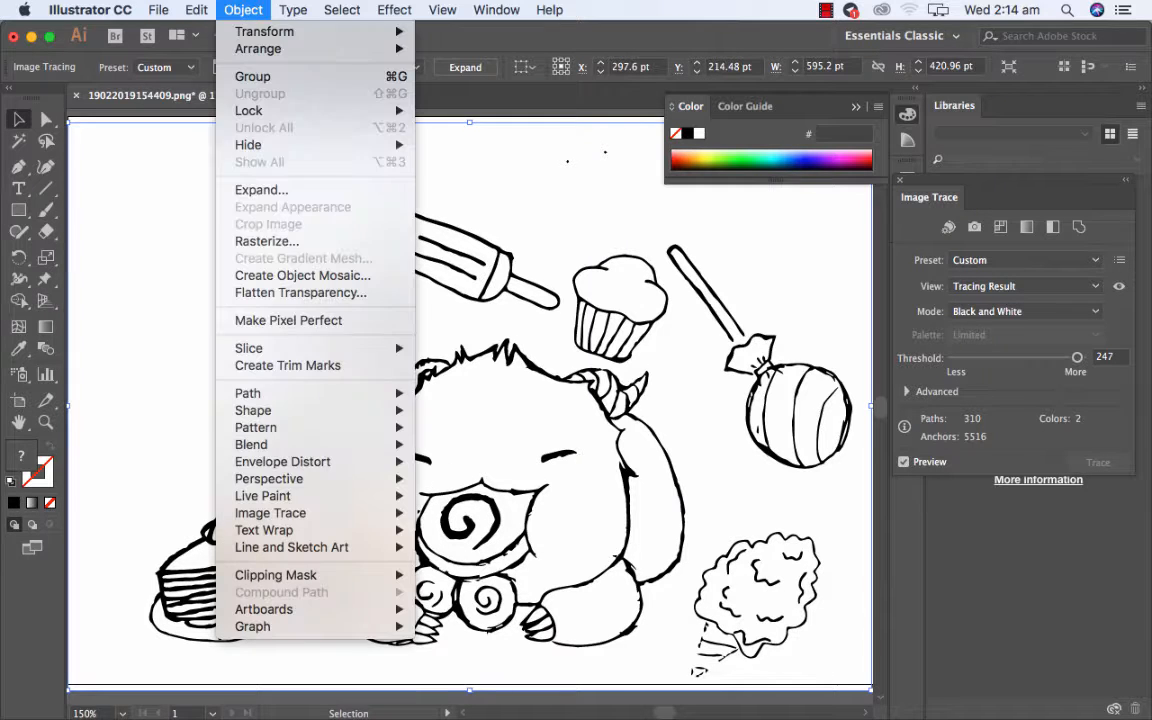
{"action": "mouse_move", "coordinate": [290, 513]}
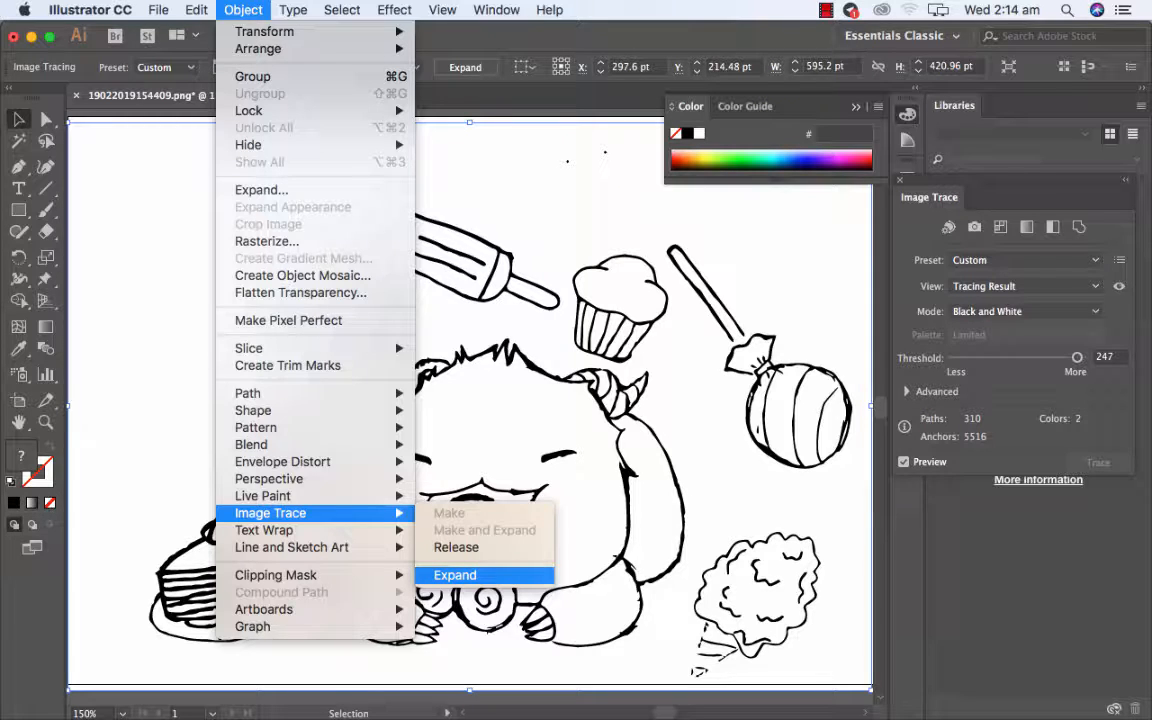
{"action": "left_click", "coordinate": [455, 575]}
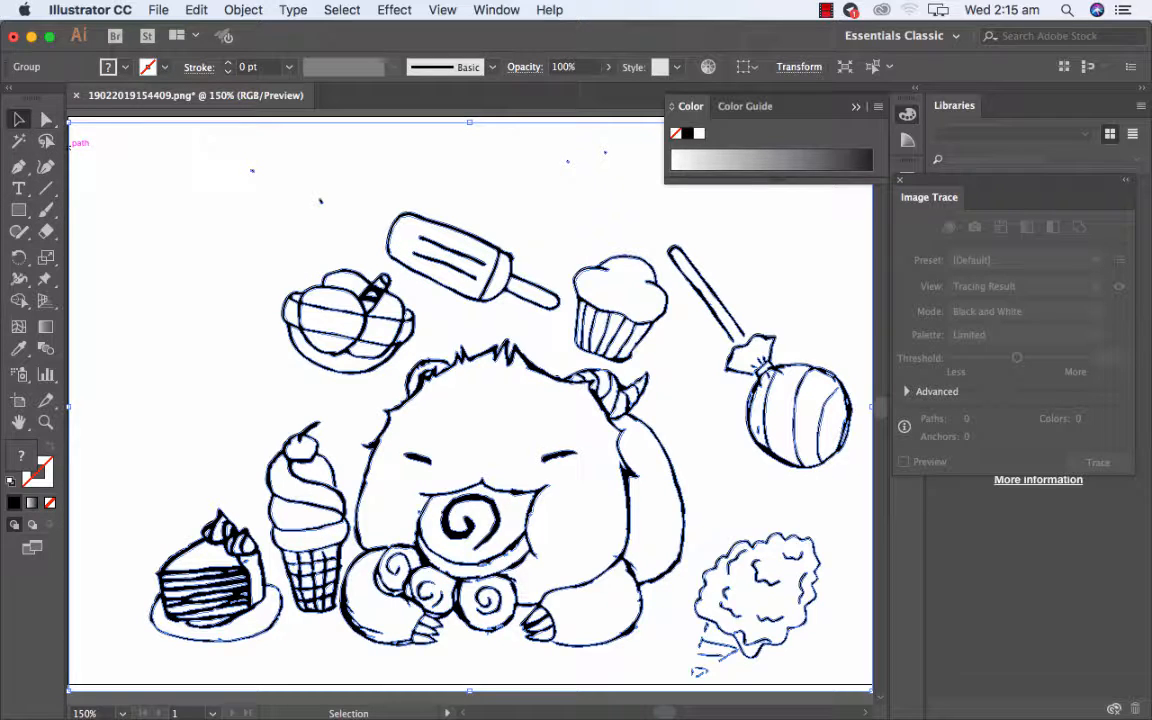
{"action": "left_click", "coordinate": [243, 9]}
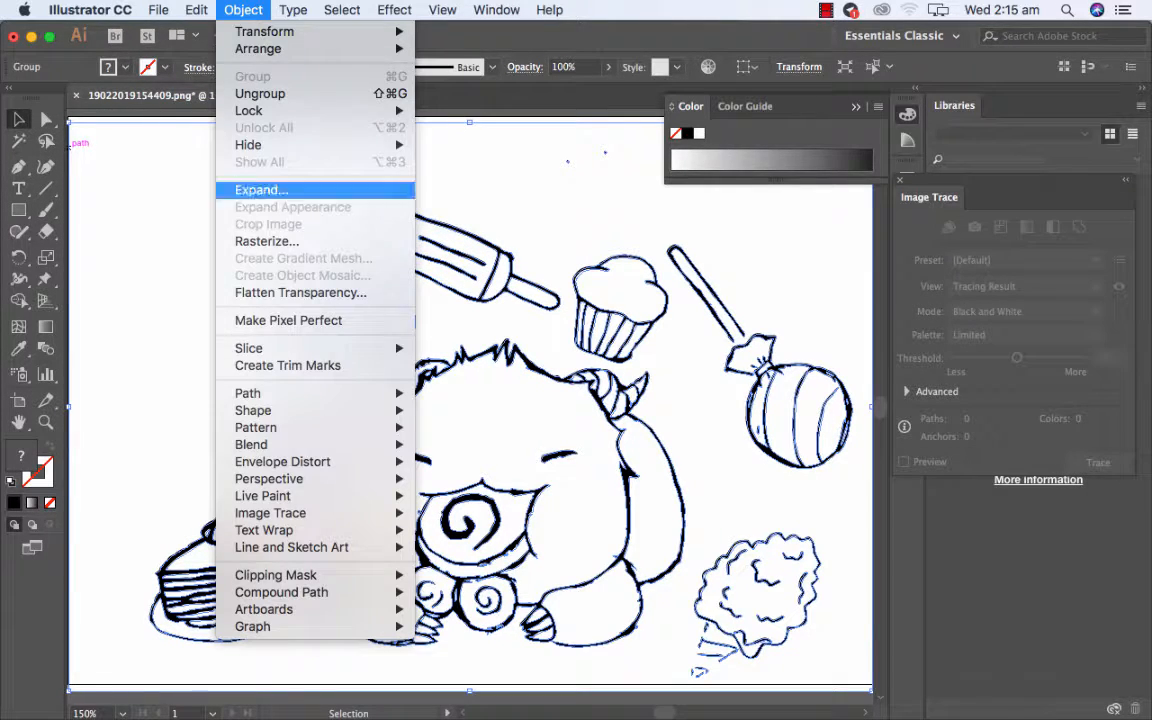
{"action": "mouse_move", "coordinate": [262, 495]}
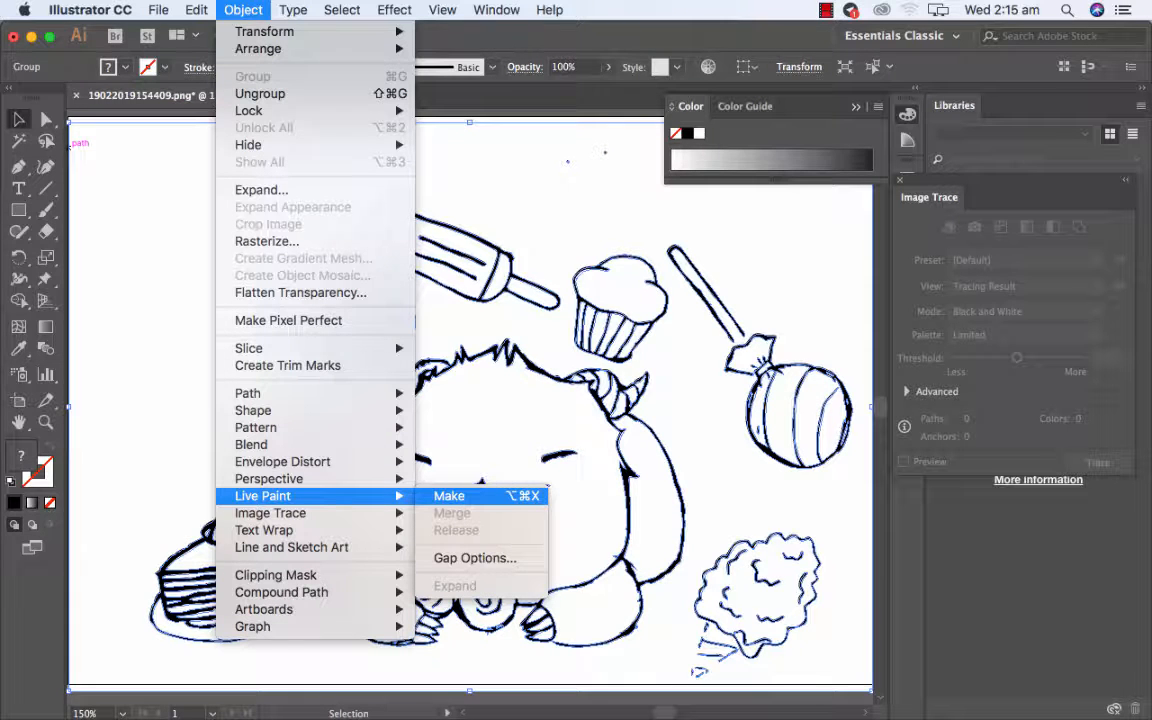
{"action": "left_click", "coordinate": [449, 495]}
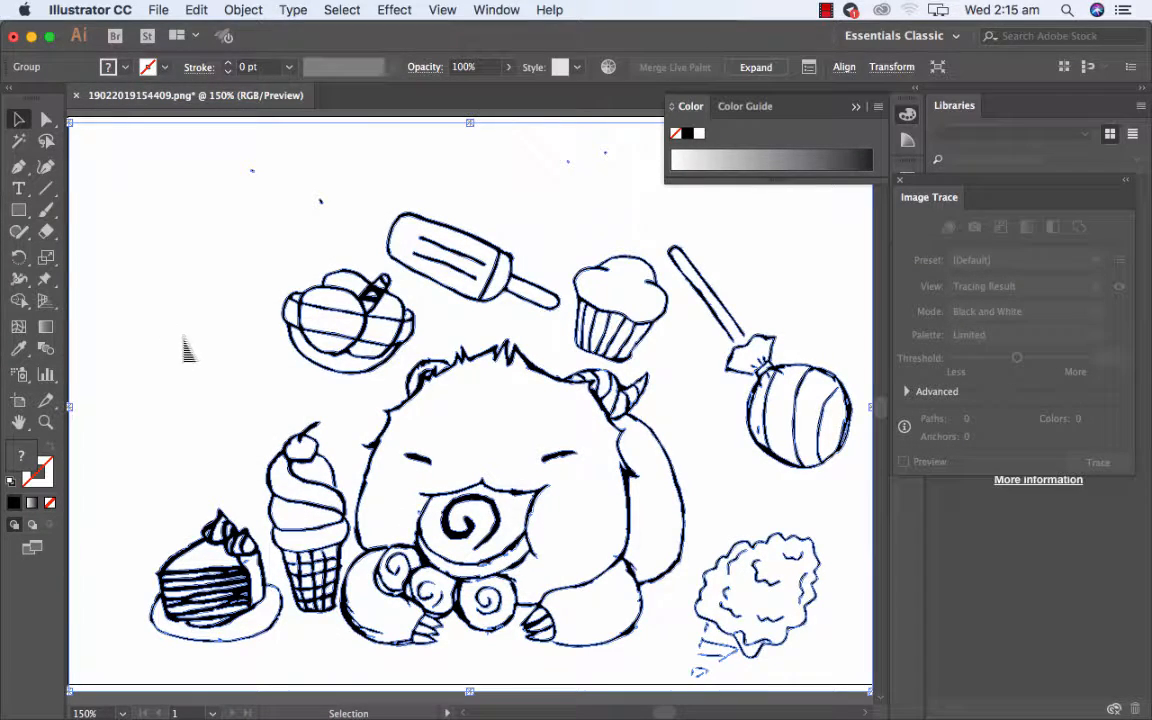
Fill the bear's head, both arms, back and mouth with yellow-green E3FF6A using the Live Paint Bucket.
{"action": "left_click", "coordinate": [46, 119]}
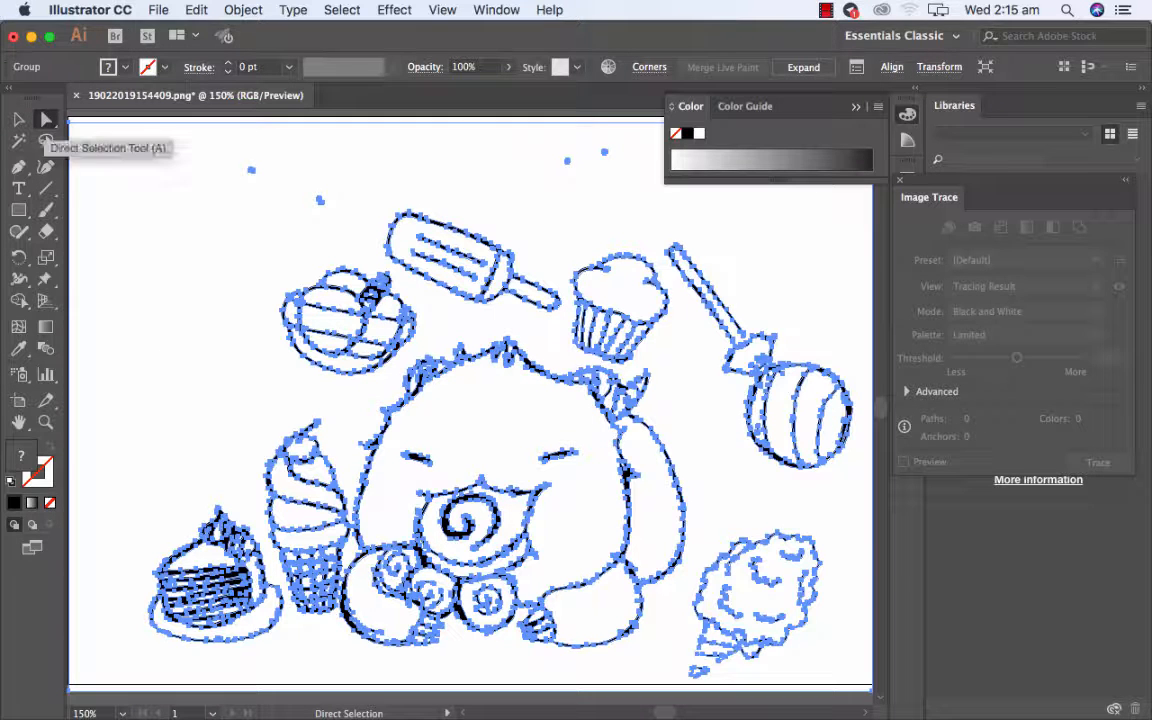
{"action": "left_click", "coordinate": [124, 133]}
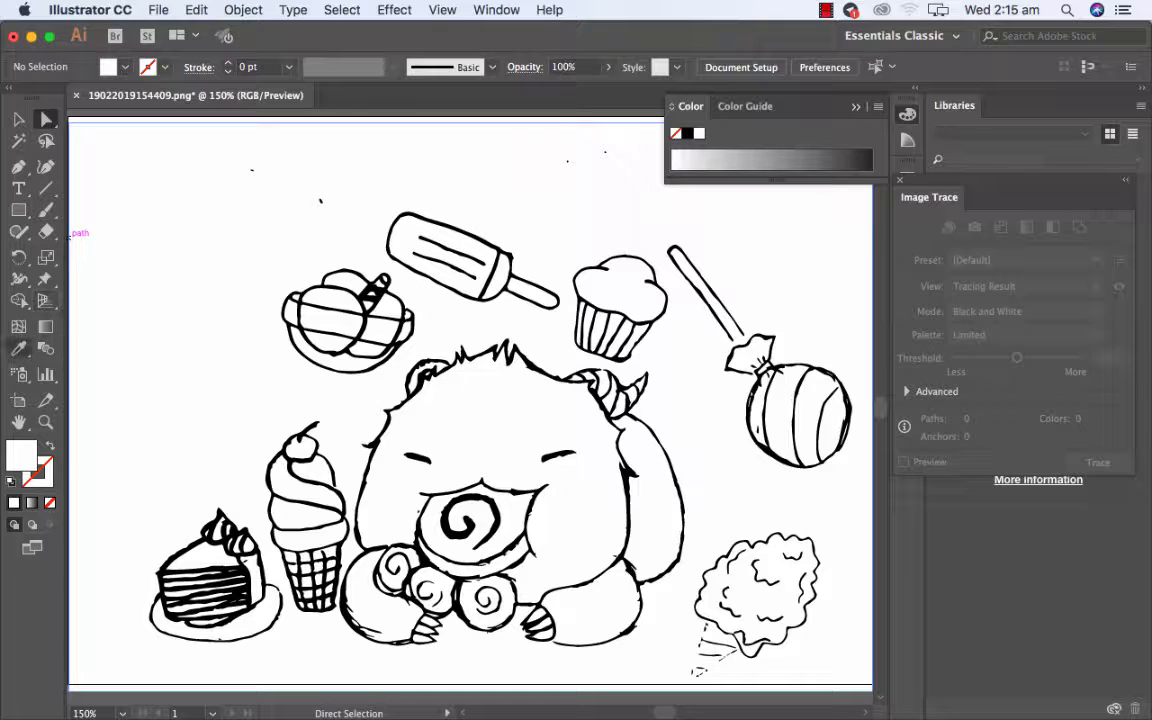
{"action": "key", "text": "k"}
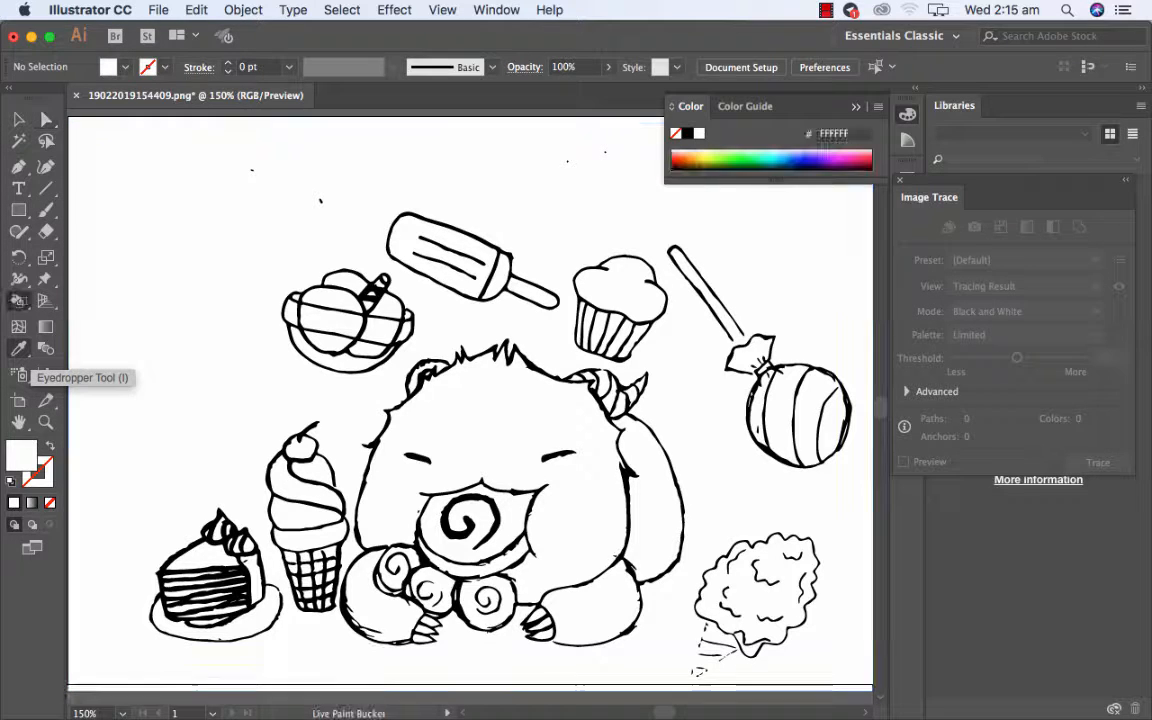
{"action": "left_click", "coordinate": [18, 300]}
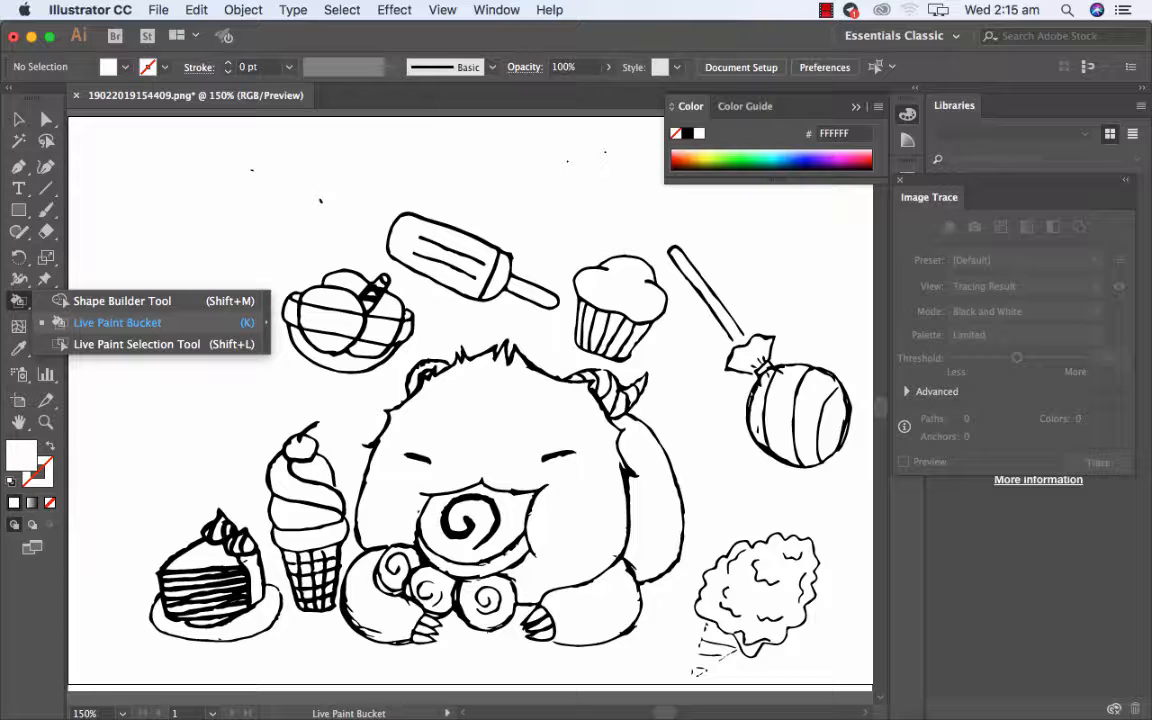
{"action": "left_click", "coordinate": [112, 322]}
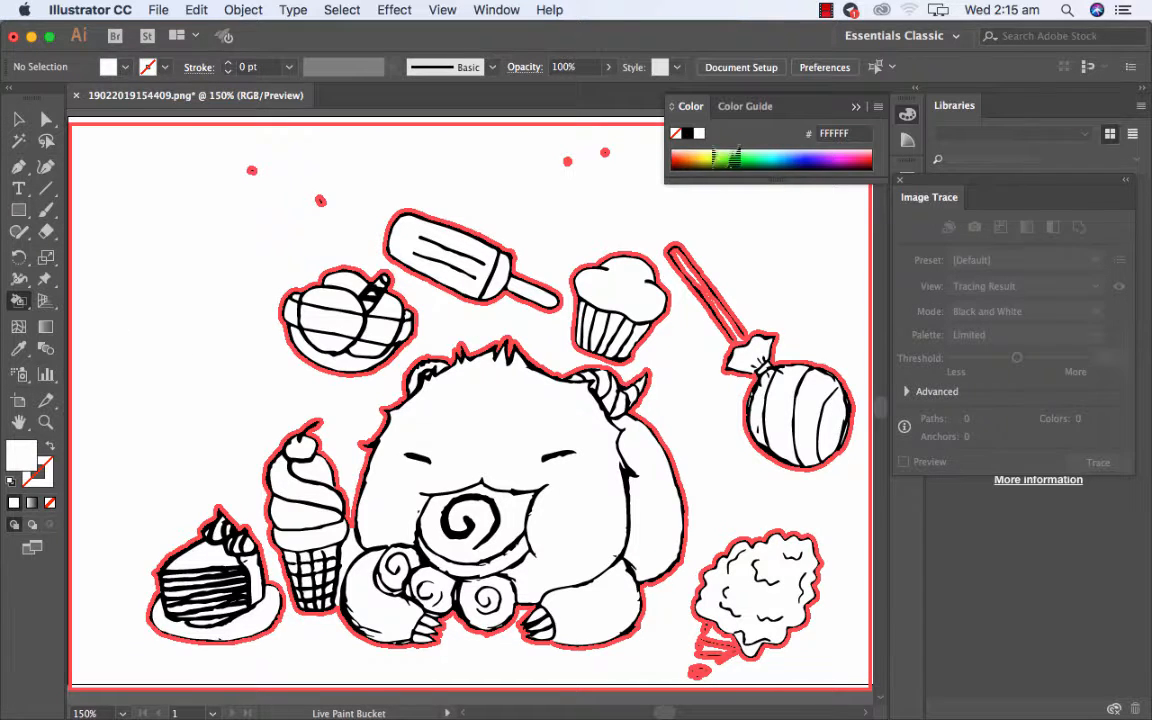
{"action": "left_click", "coordinate": [765, 160]}
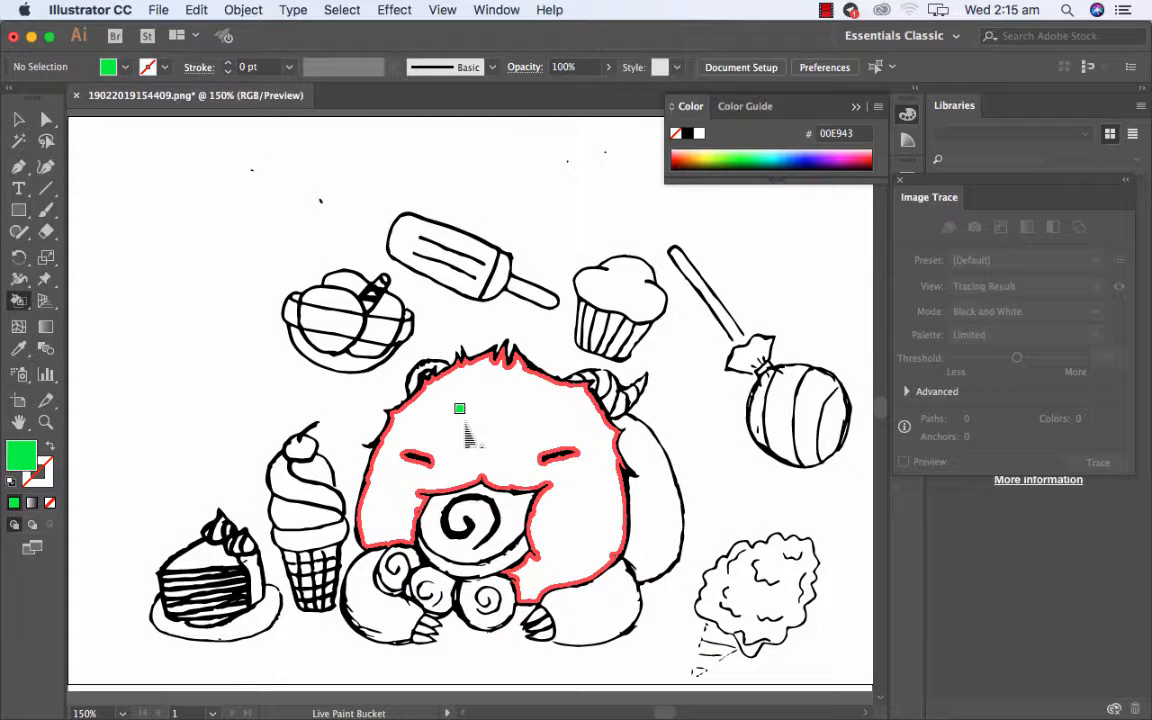
{"action": "left_click", "coordinate": [712, 153]}
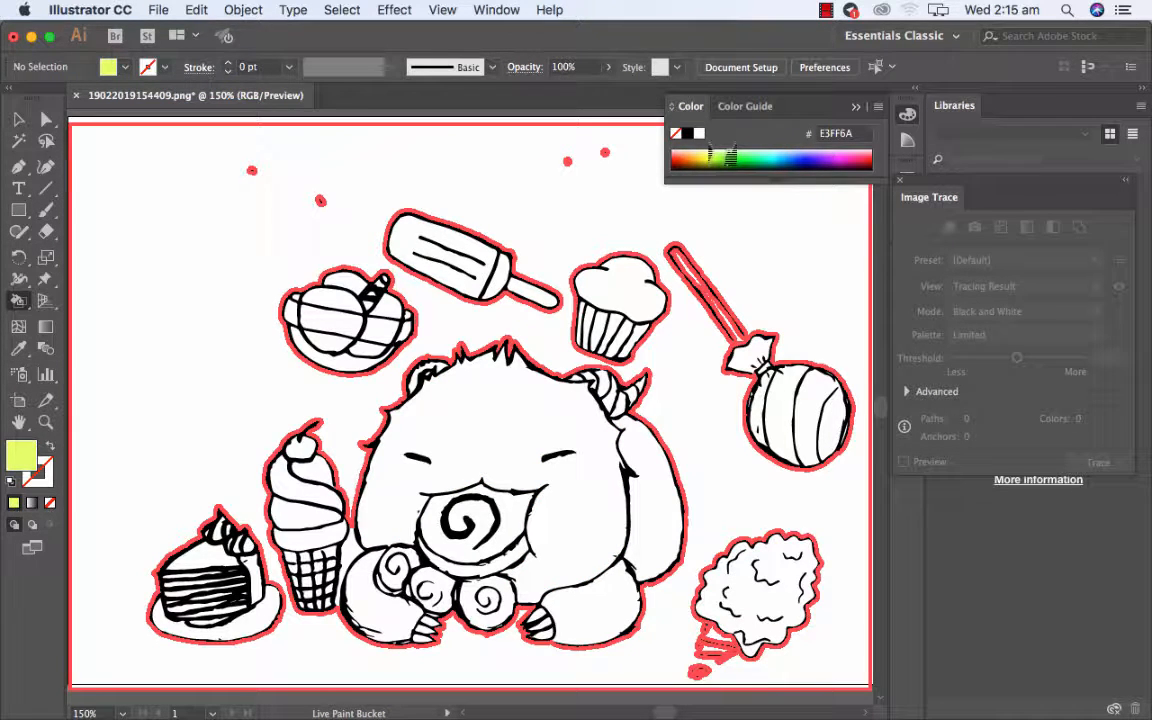
{"action": "left_click", "coordinate": [502, 390]}
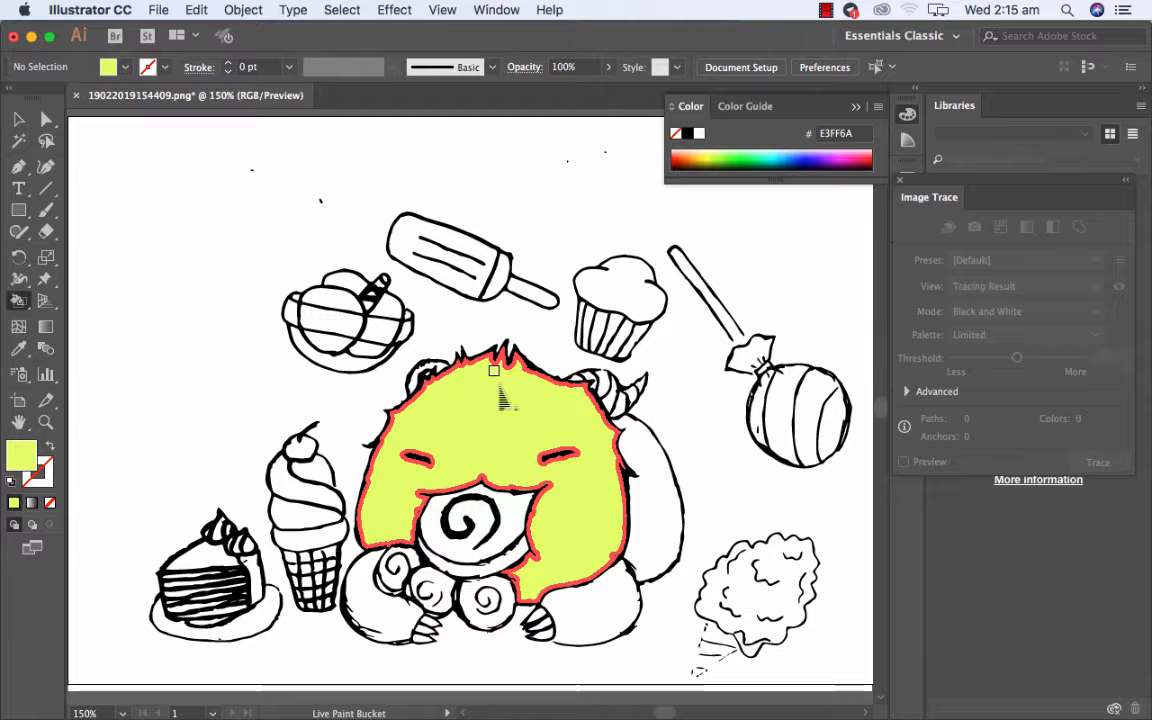
{"action": "left_click", "coordinate": [592, 620]}
{"action": "left_click", "coordinate": [652, 505]}
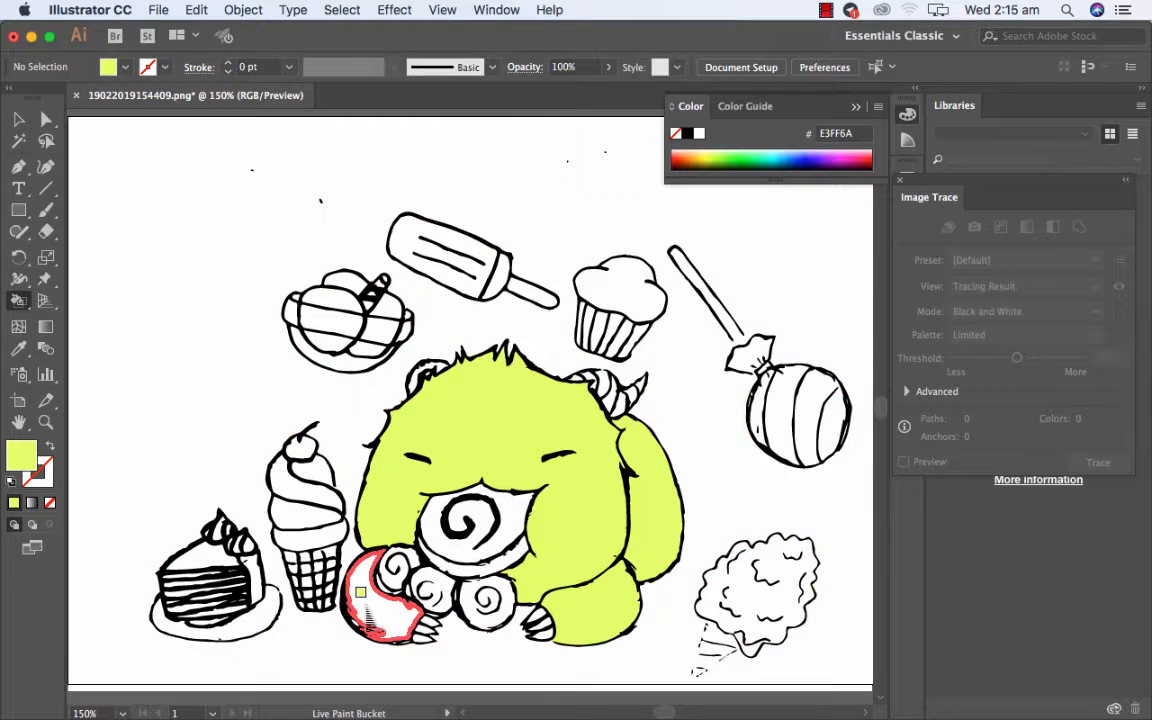
{"action": "left_click", "coordinate": [360, 592]}
{"action": "left_click", "coordinate": [468, 505]}
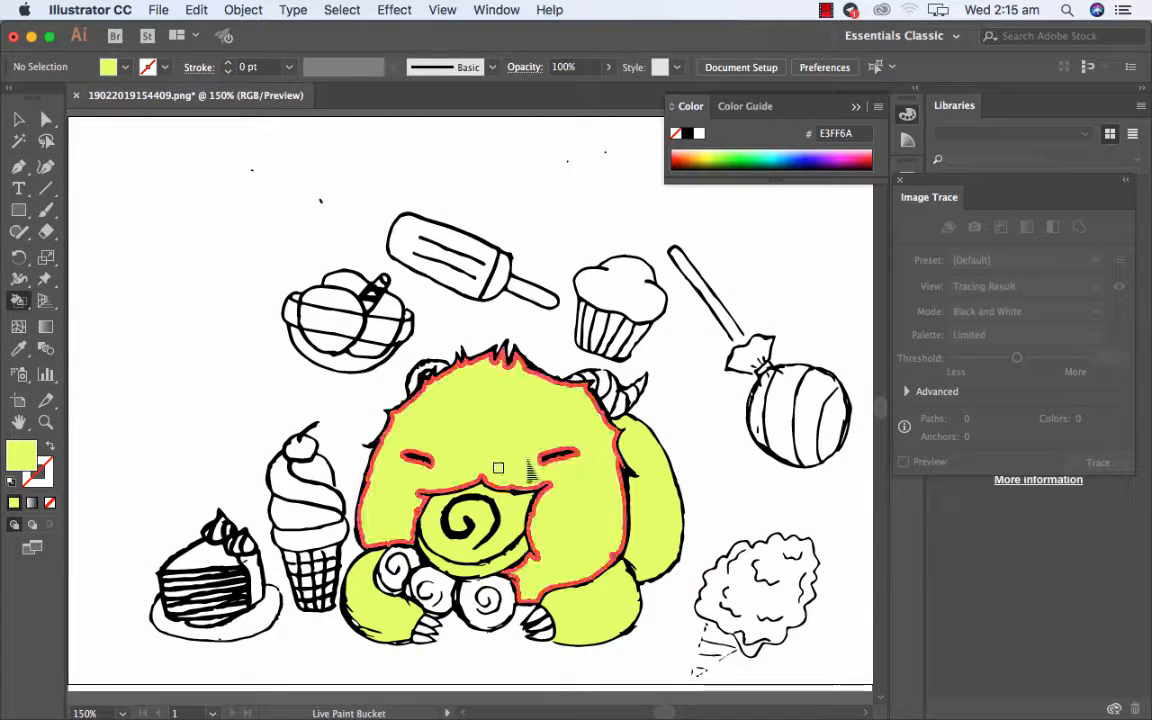
Fill the lollipop's stripes alternately with blue 003CD4 and pink FF0089 using the Live Paint Bucket.
{"action": "left_click", "coordinate": [798, 162]}
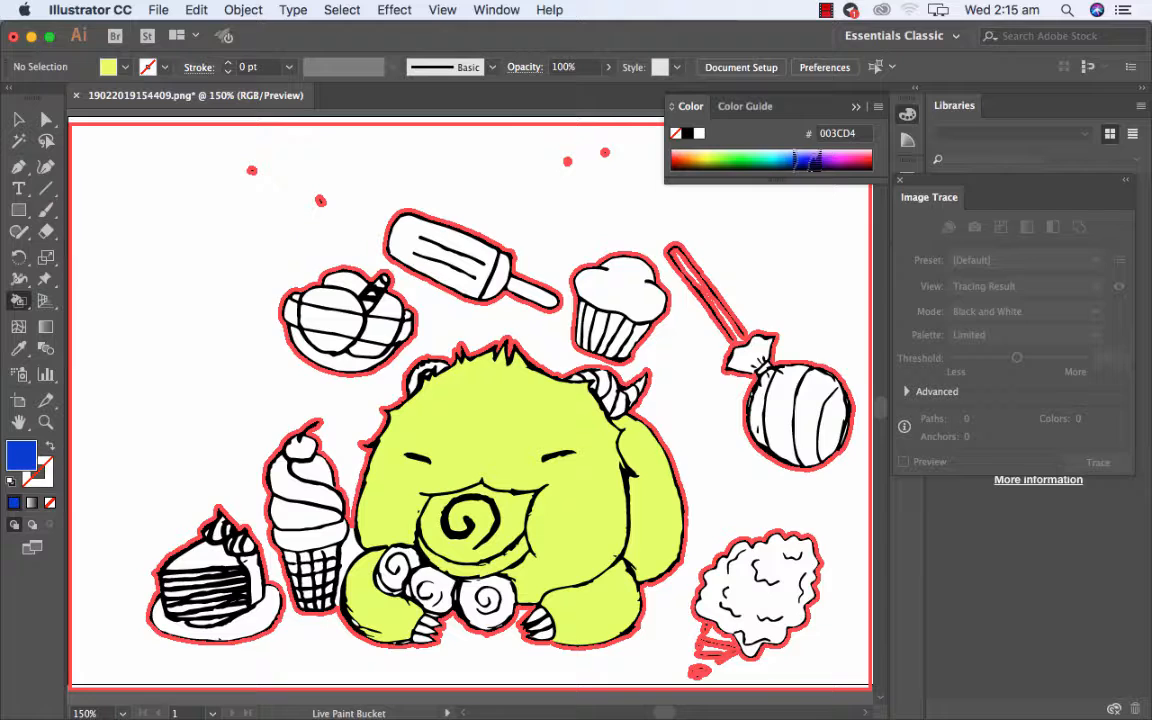
{"action": "left_click", "coordinate": [752, 401]}
{"action": "left_click", "coordinate": [808, 420]}
{"action": "left_click", "coordinate": [850, 150]}
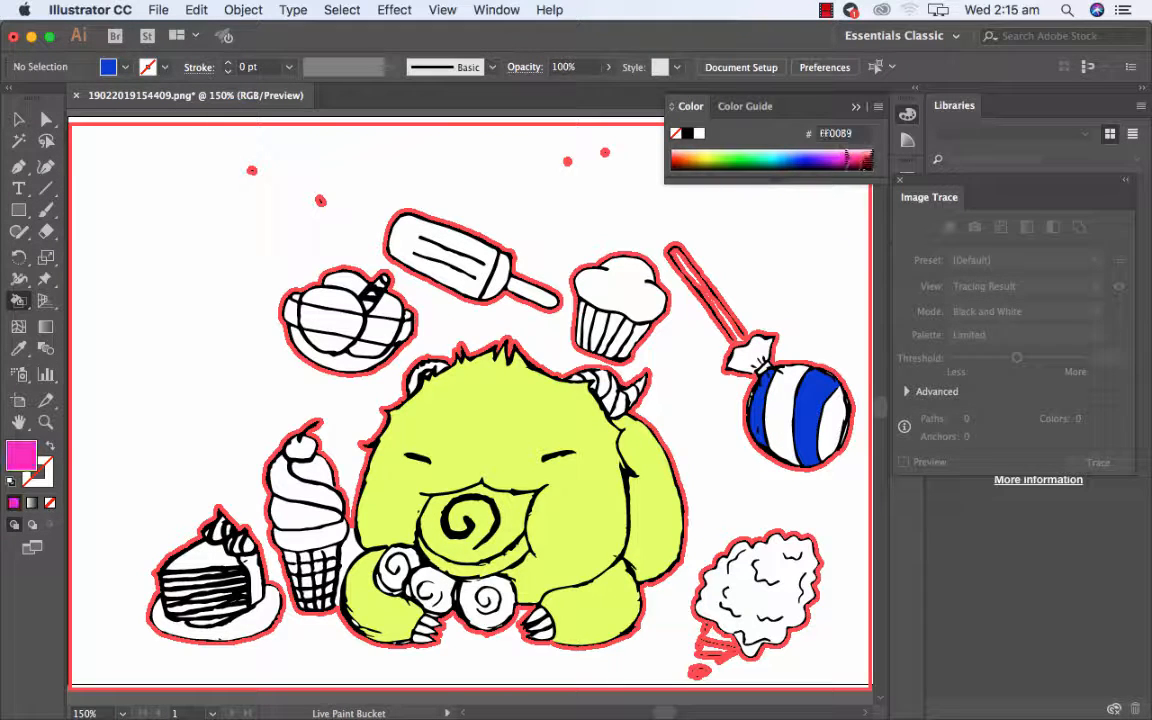
{"action": "left_click", "coordinate": [770, 400]}
{"action": "left_click", "coordinate": [820, 407]}
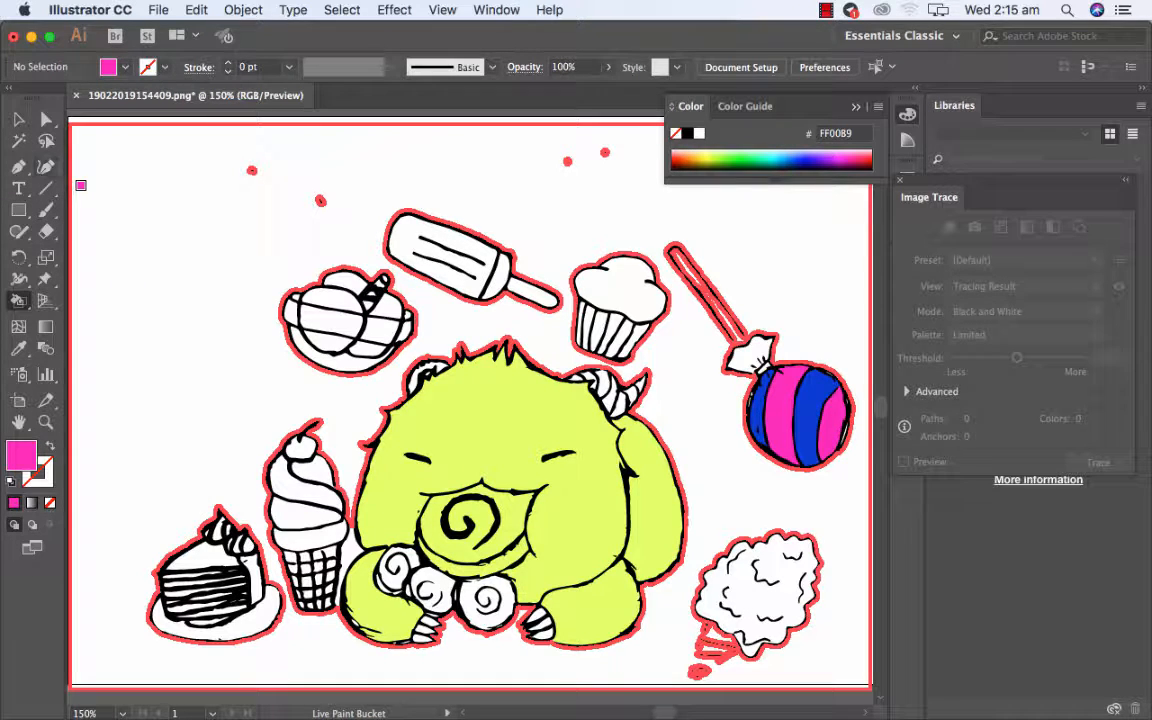
Select the whole Live Paint group with the Selection tool and enter isolation mode.
{"action": "left_click", "coordinate": [18, 119]}
{"action": "left_click", "coordinate": [172, 255]}
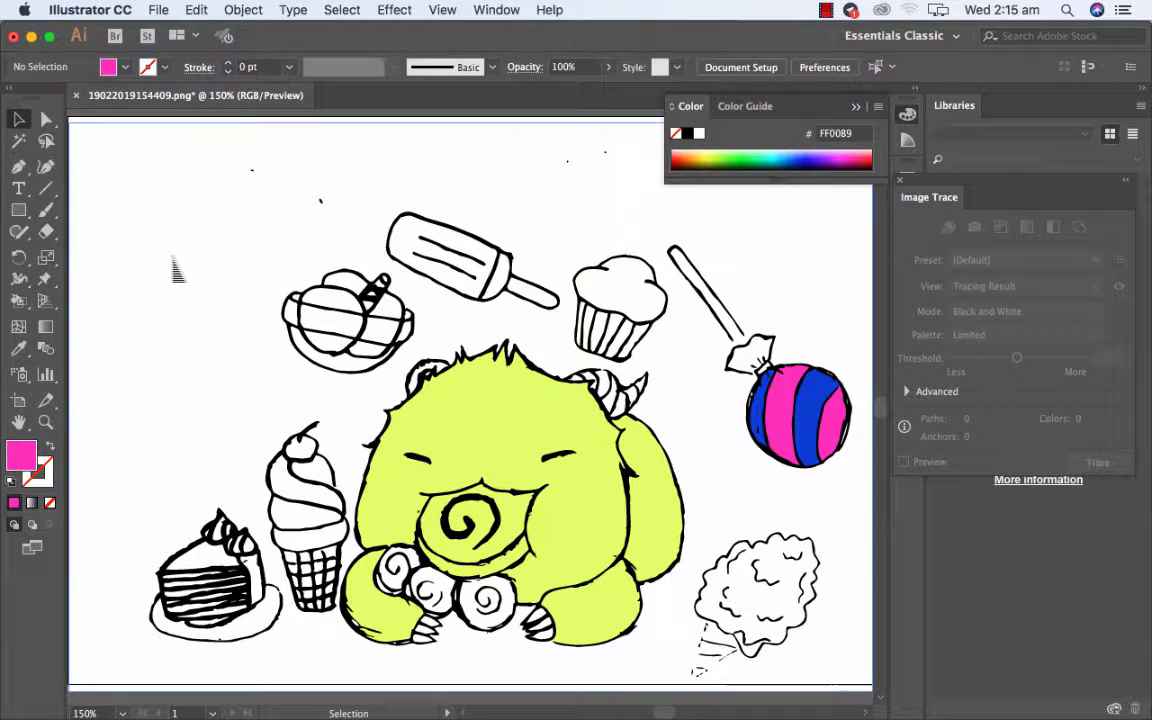
{"action": "double_click", "coordinate": [166, 130]}
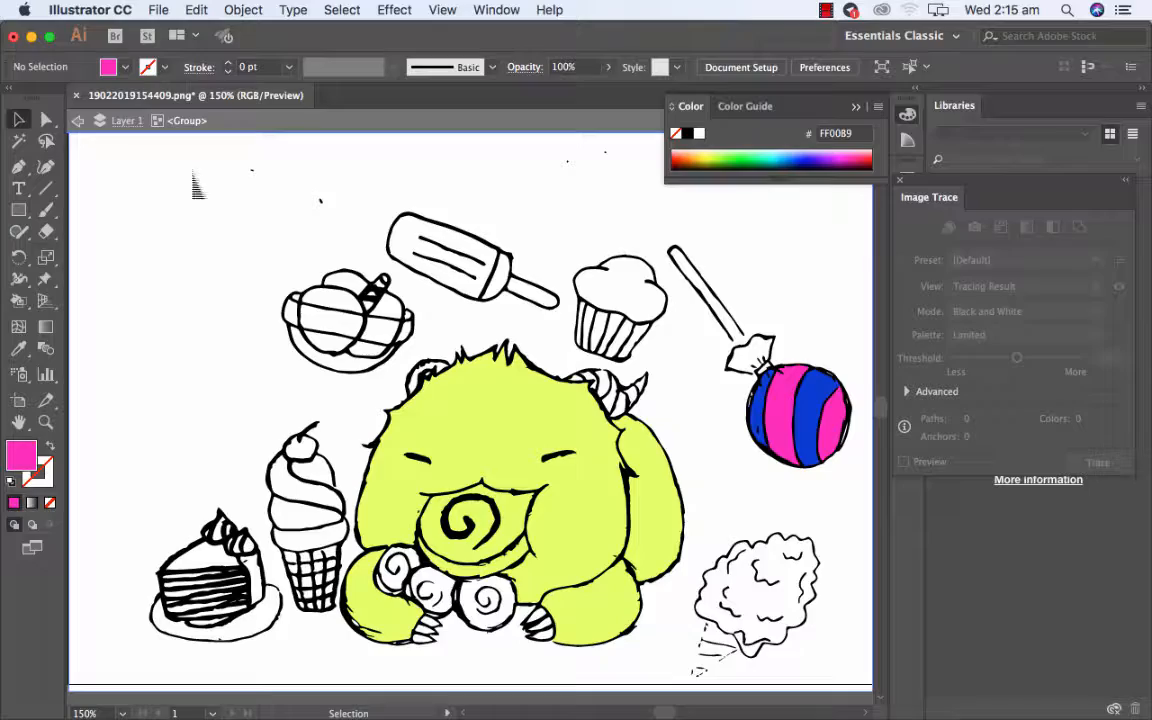
{"action": "mouse_move", "coordinate": [179, 183]}
{"action": "left_mouse_down"}
{"action": "mouse_move", "coordinate": [329, 224]}
{"action": "mouse_move", "coordinate": [305, 230]}
{"action": "left_mouse_up"}
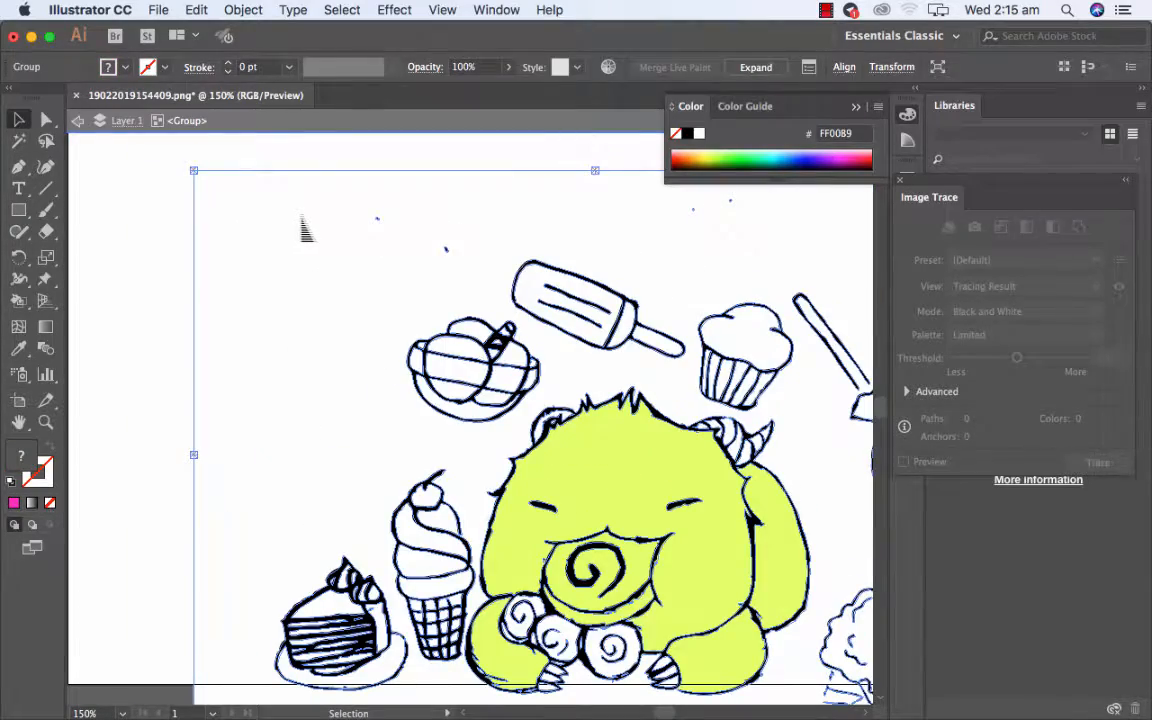
{"action": "key", "text": "super+z"}
{"action": "left_click_drag", "start_coordinate": [229, 243], "coordinate": [229, 240]}
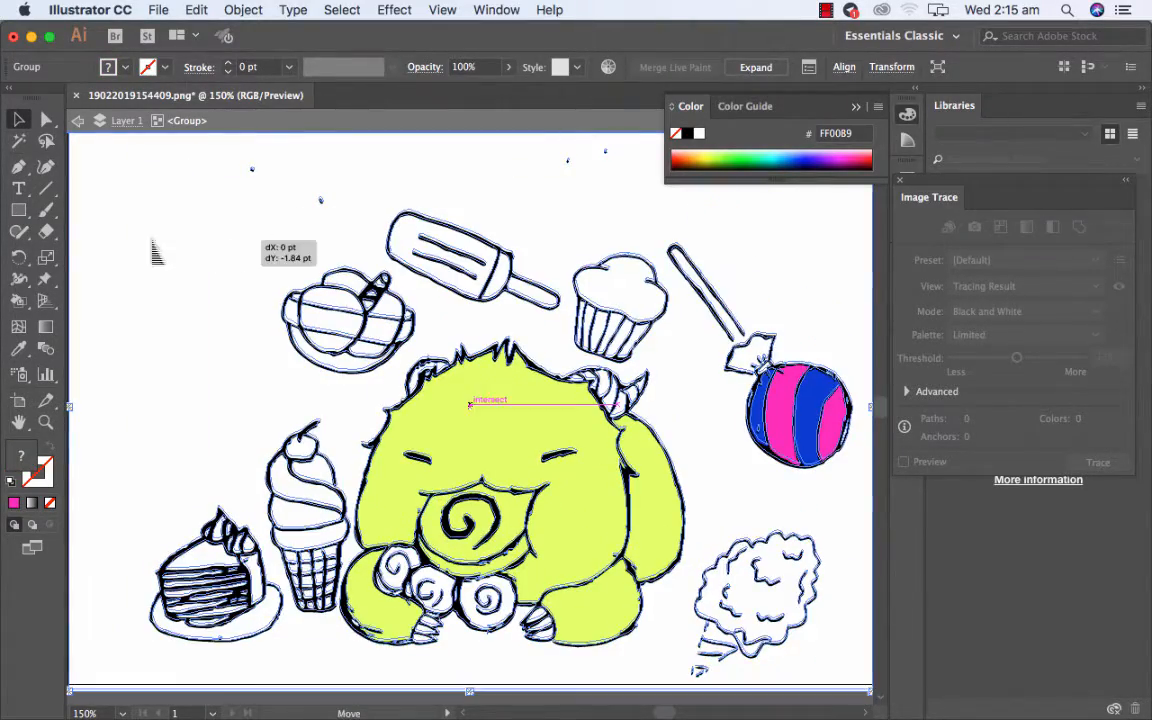
Select the stray speck above the ice-cream bowl with Direct Selection and delete it.
{"action": "left_click", "coordinate": [46, 119]}
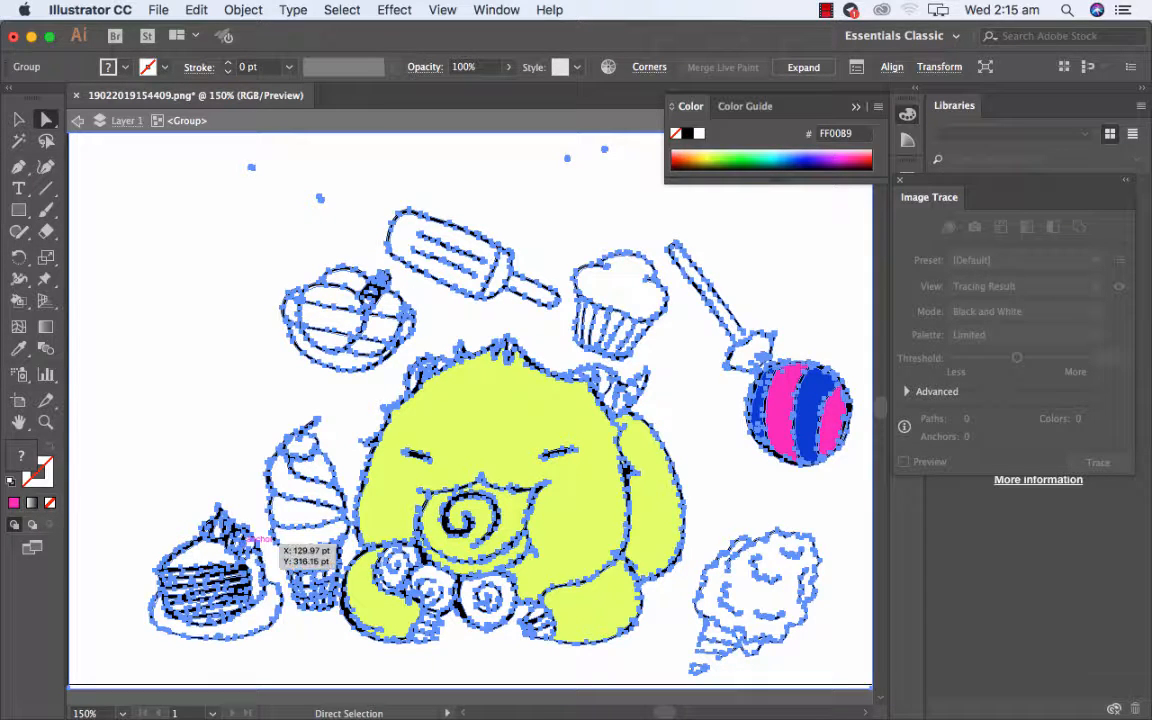
{"action": "left_click", "coordinate": [86, 713]}
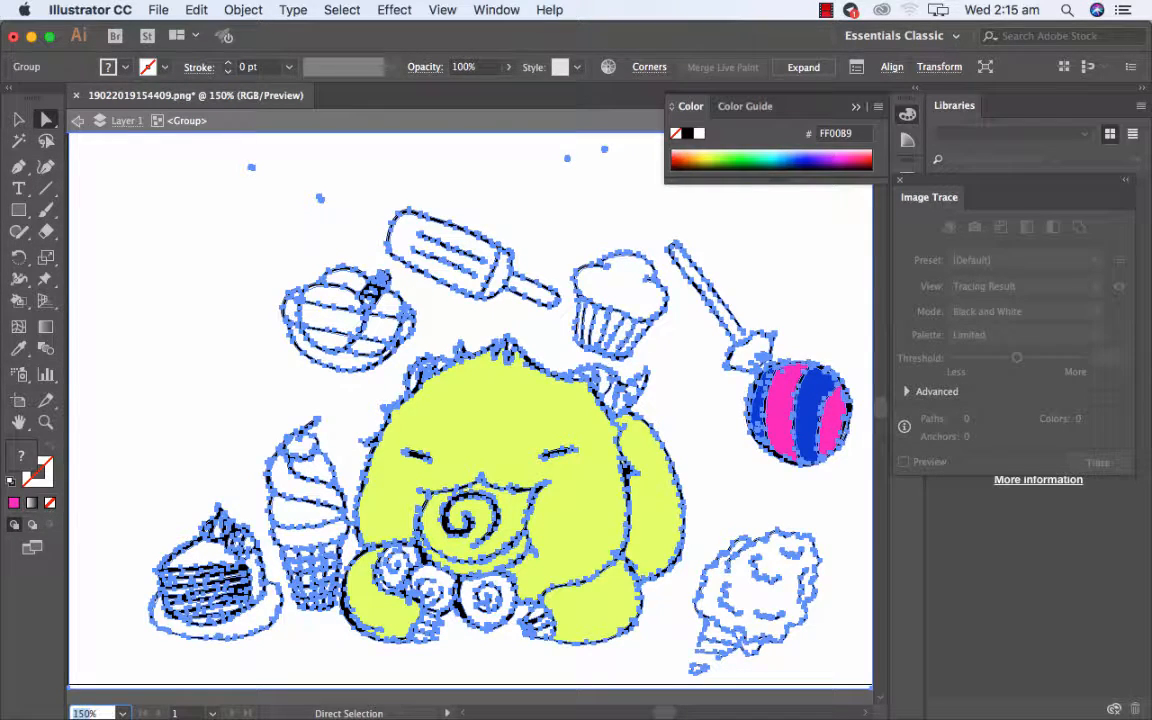
{"action": "type", "text": "125"}
{"action": "key", "text": "Return"}
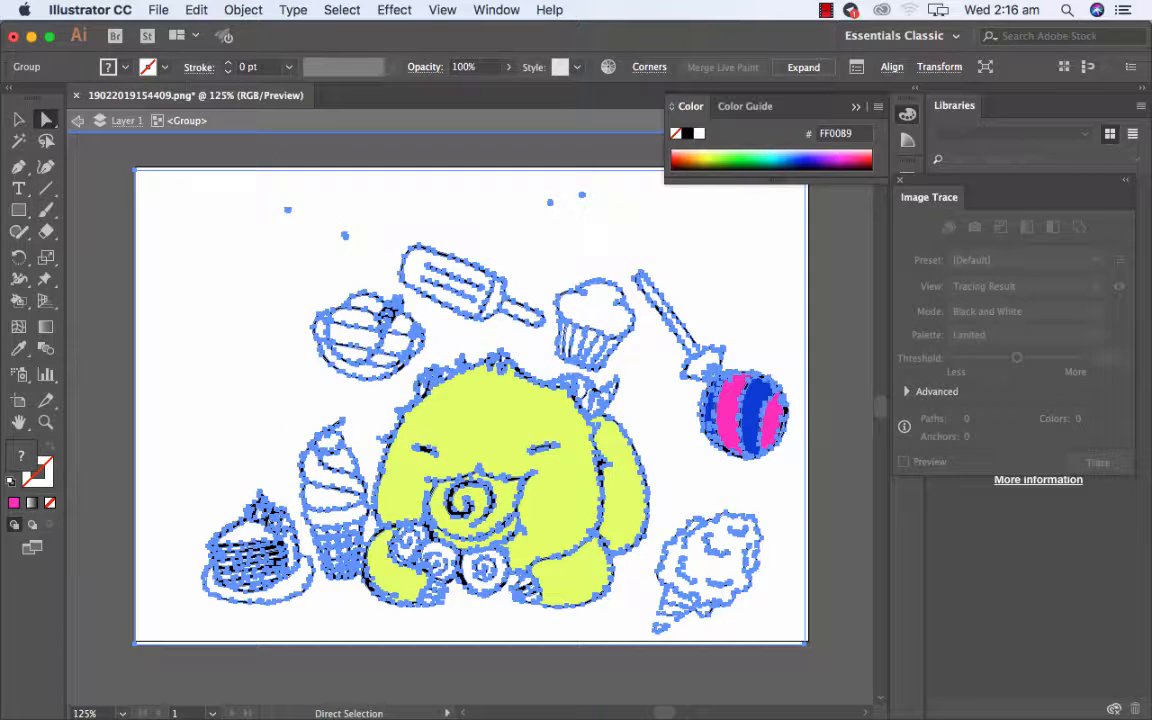
{"action": "left_click", "coordinate": [111, 432]}
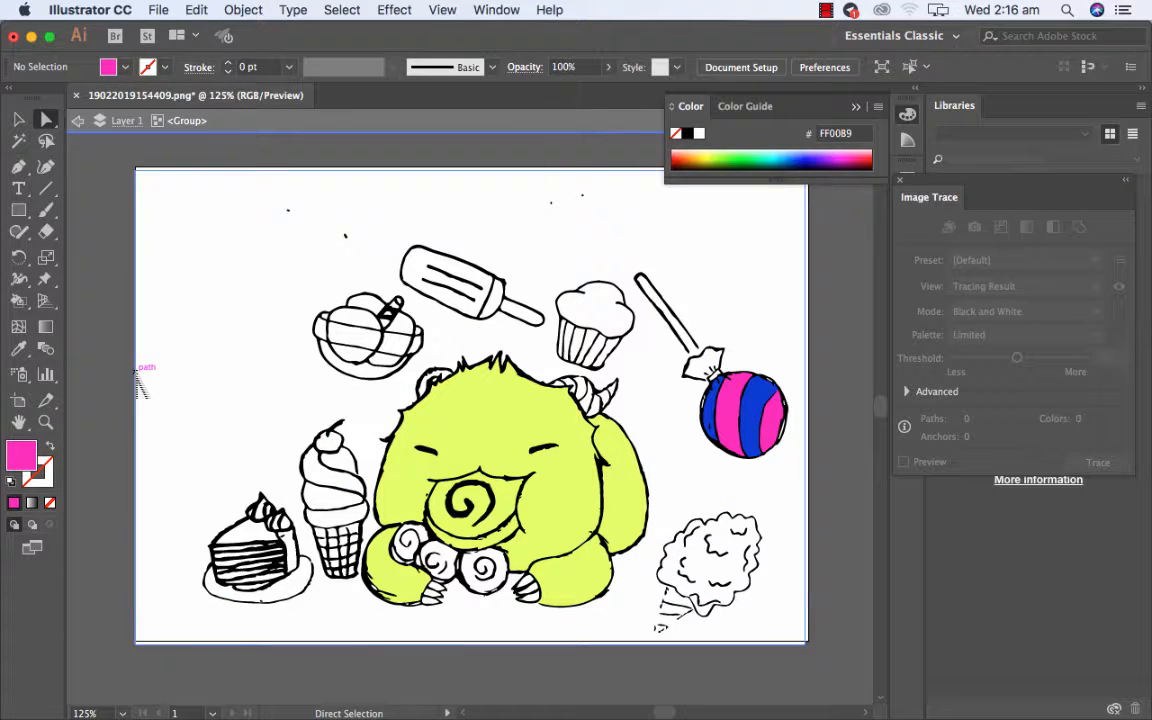
{"action": "left_click", "coordinate": [345, 237]}
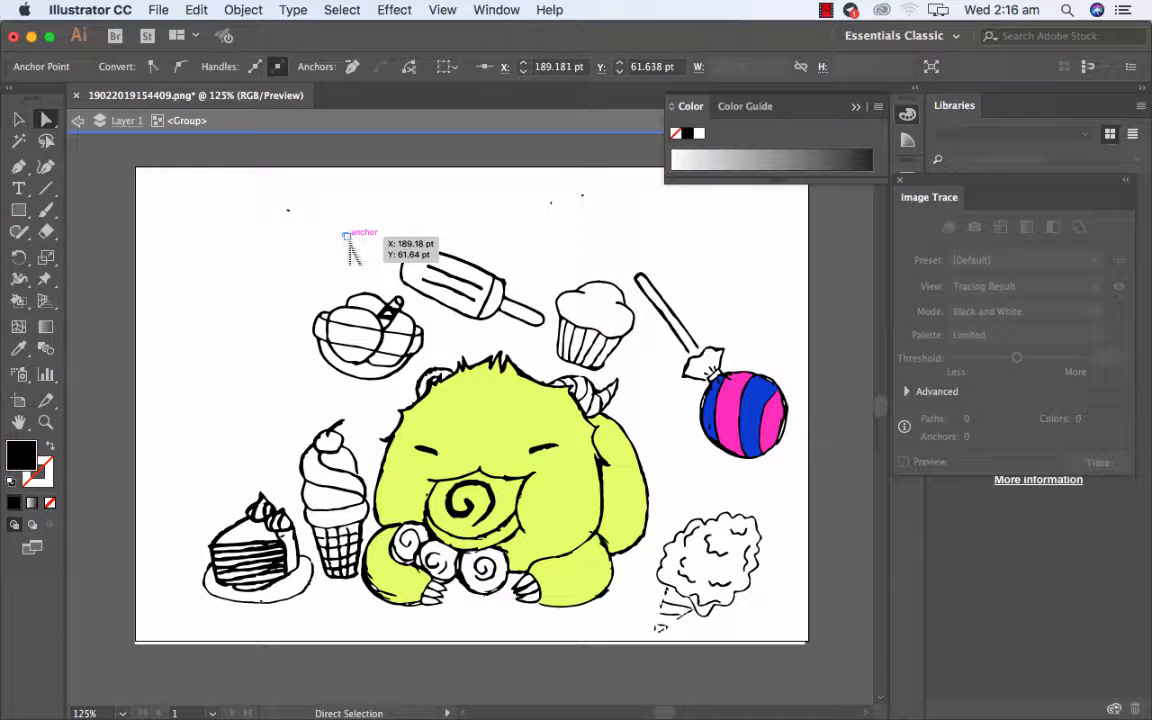
{"action": "left_click", "coordinate": [344, 243]}
{"action": "left_click", "coordinate": [345, 243]}
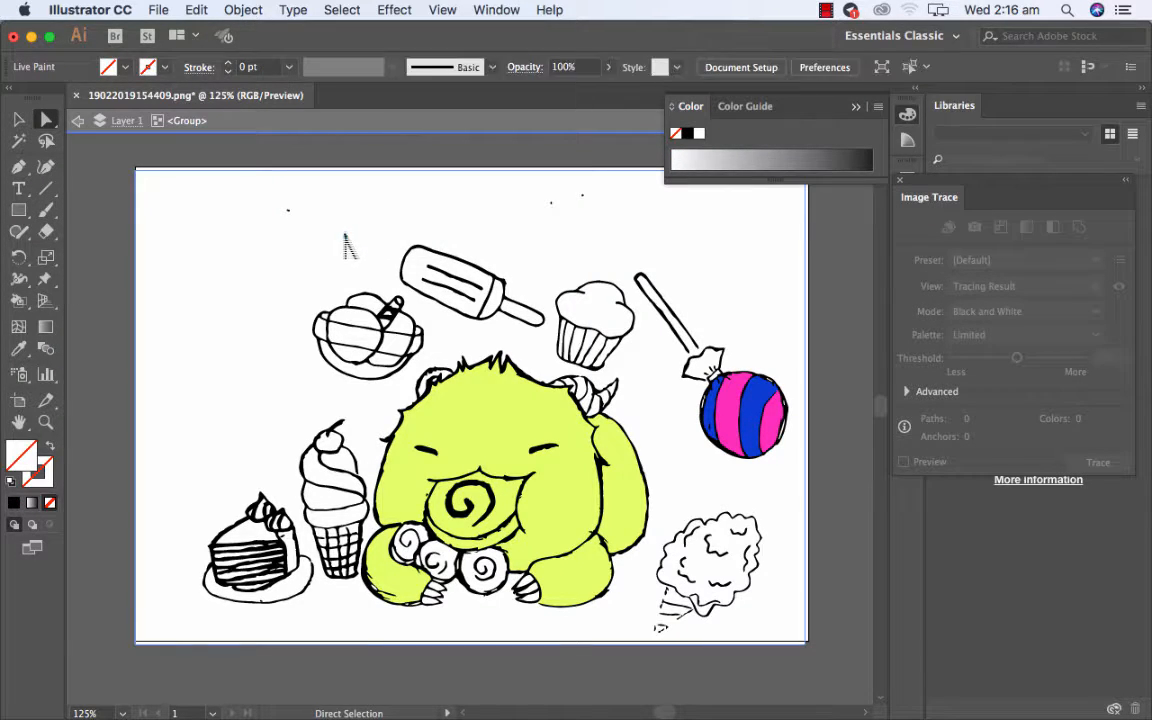
{"action": "left_click", "coordinate": [344, 242]}
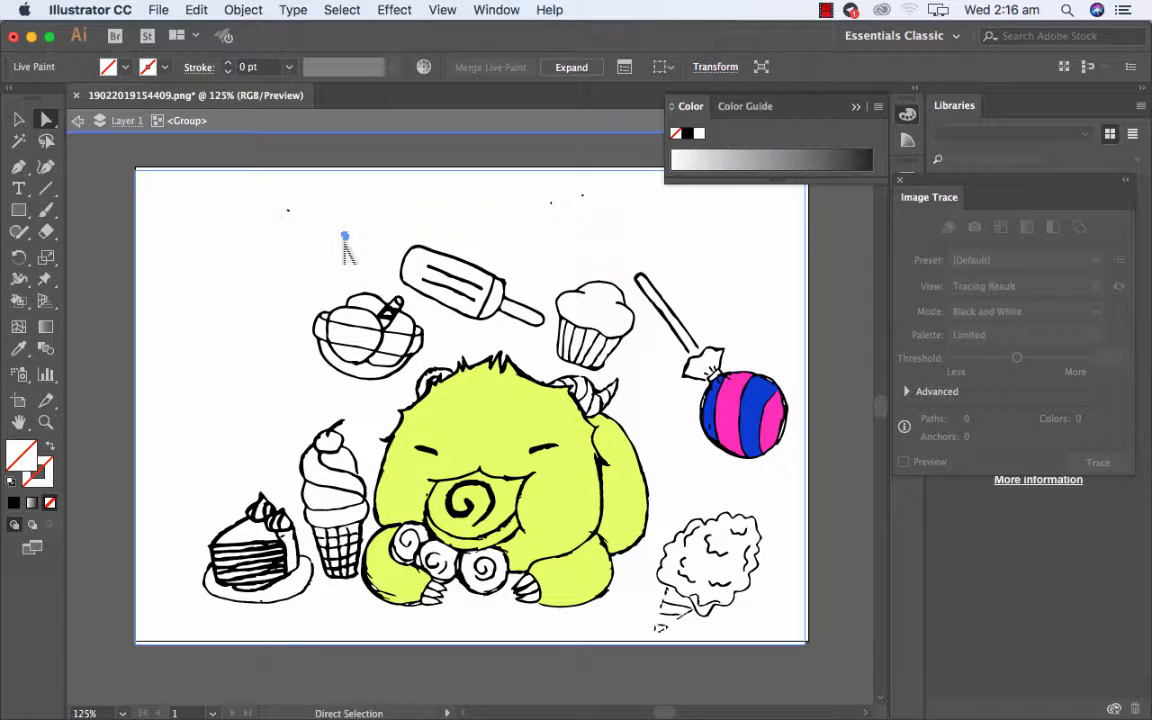
{"action": "key", "text": "Delete"}
Delete the rectangular frame path around the artwork and the three remaining stray specks above the sweets.
{"action": "left_click", "coordinate": [341, 222]}
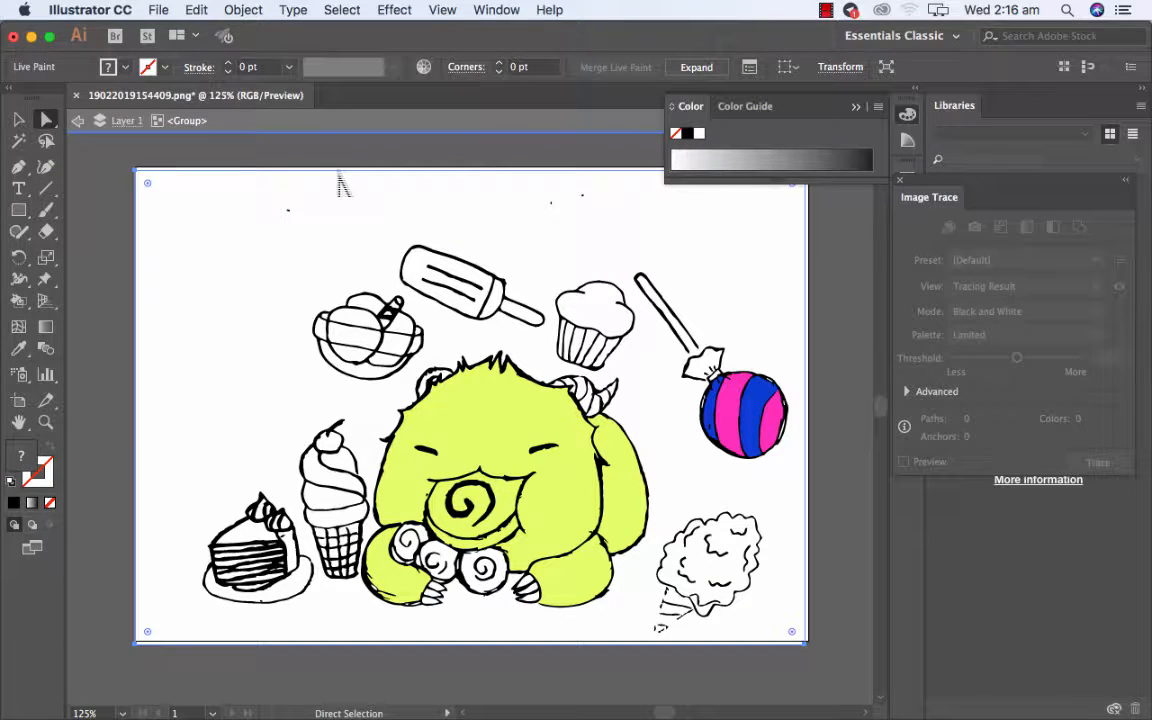
{"action": "key", "text": "Delete"}
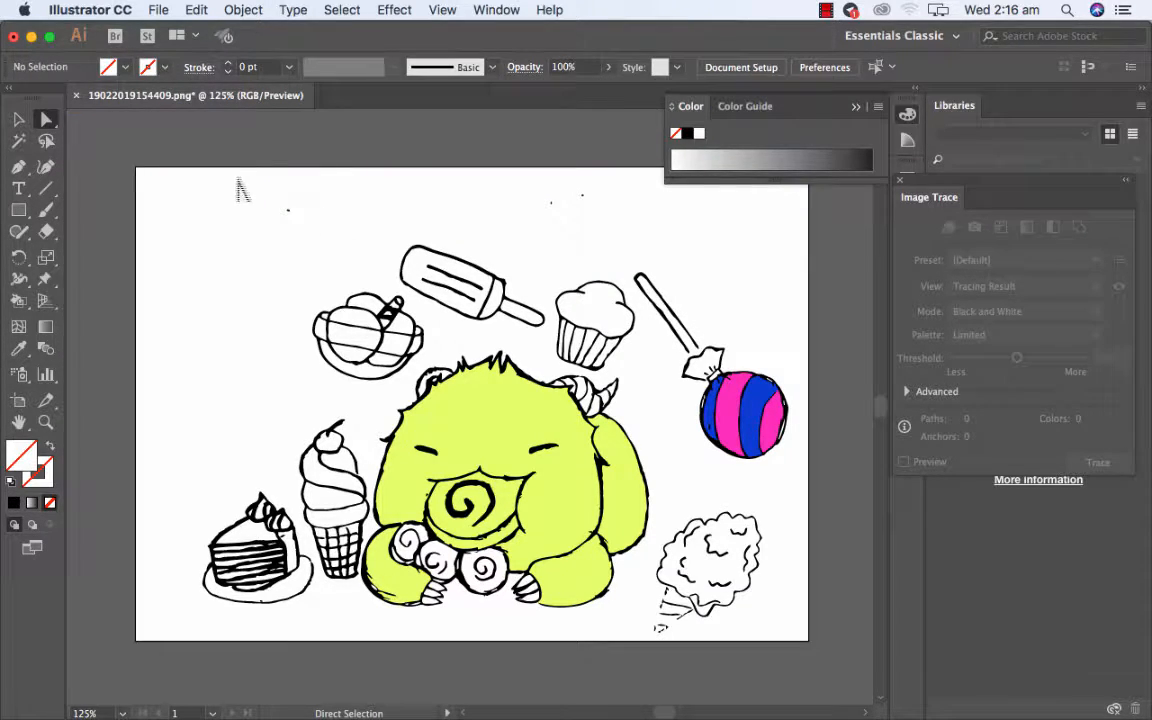
{"action": "left_click_drag", "start_coordinate": [257, 165], "coordinate": [323, 238]}
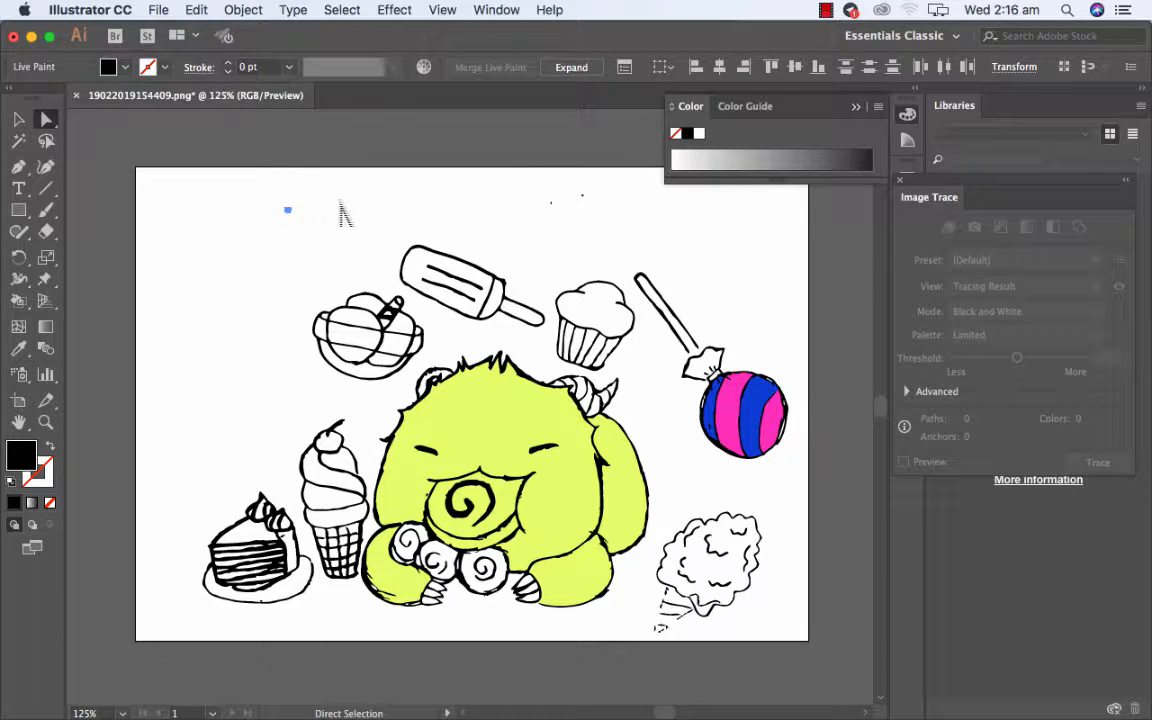
{"action": "key", "text": "Delete"}
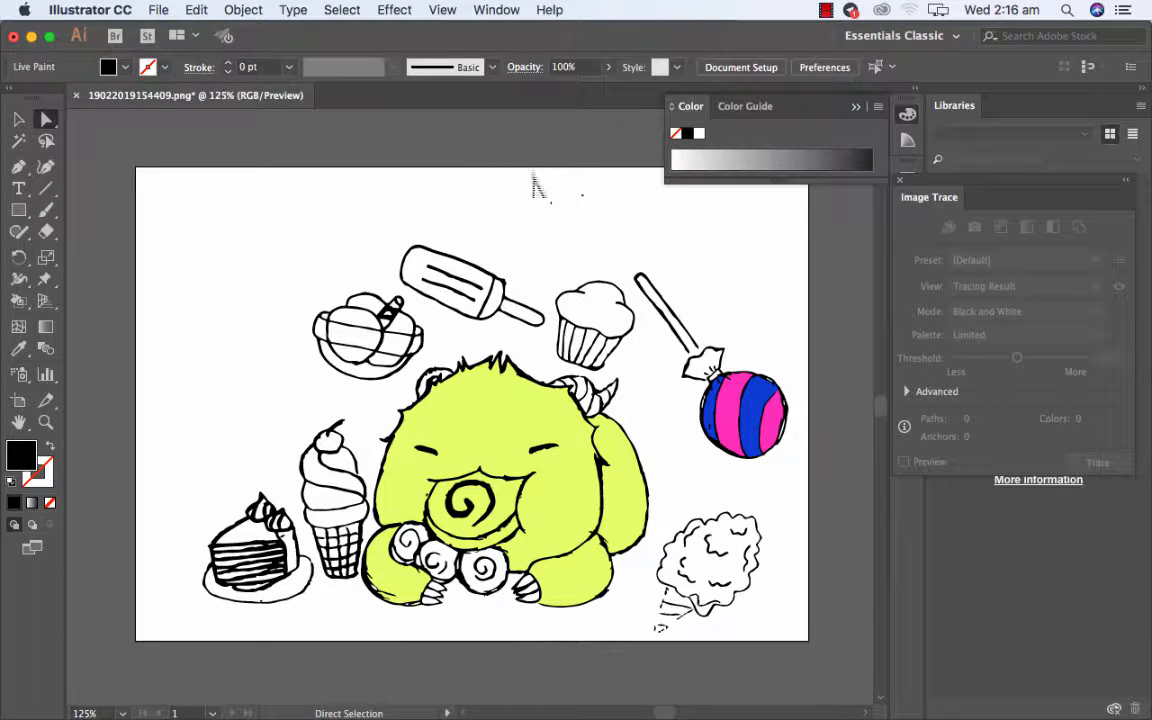
{"action": "left_click_drag", "start_coordinate": [532, 176], "coordinate": [625, 248]}
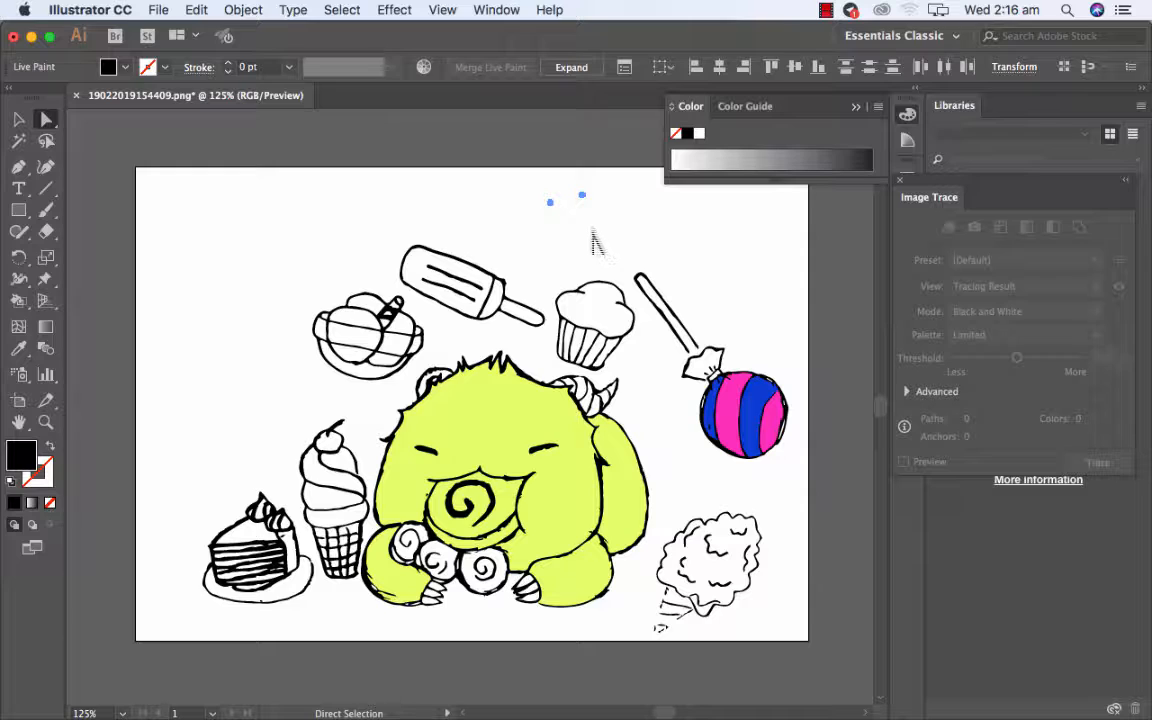
{"action": "key", "text": "Delete"}
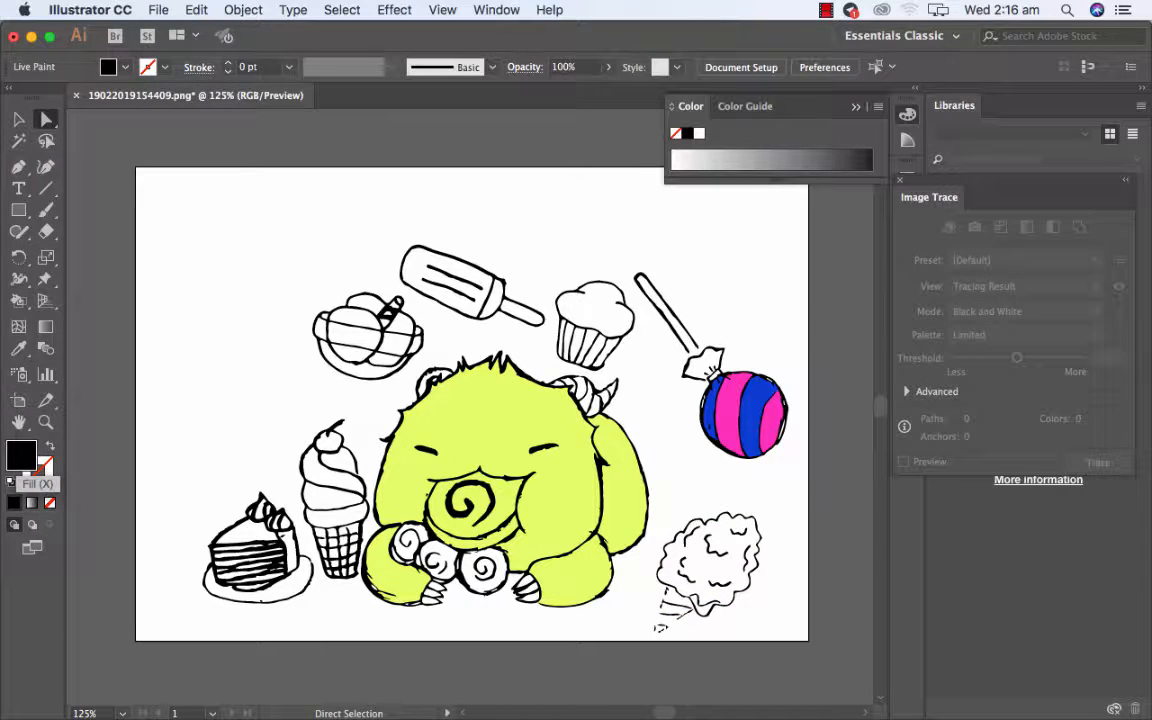
Try to fill the cotton candy with a dark red chosen in the Color Picker, using the Live Paint Bucket.
{"action": "double_click", "coordinate": [22, 458]}
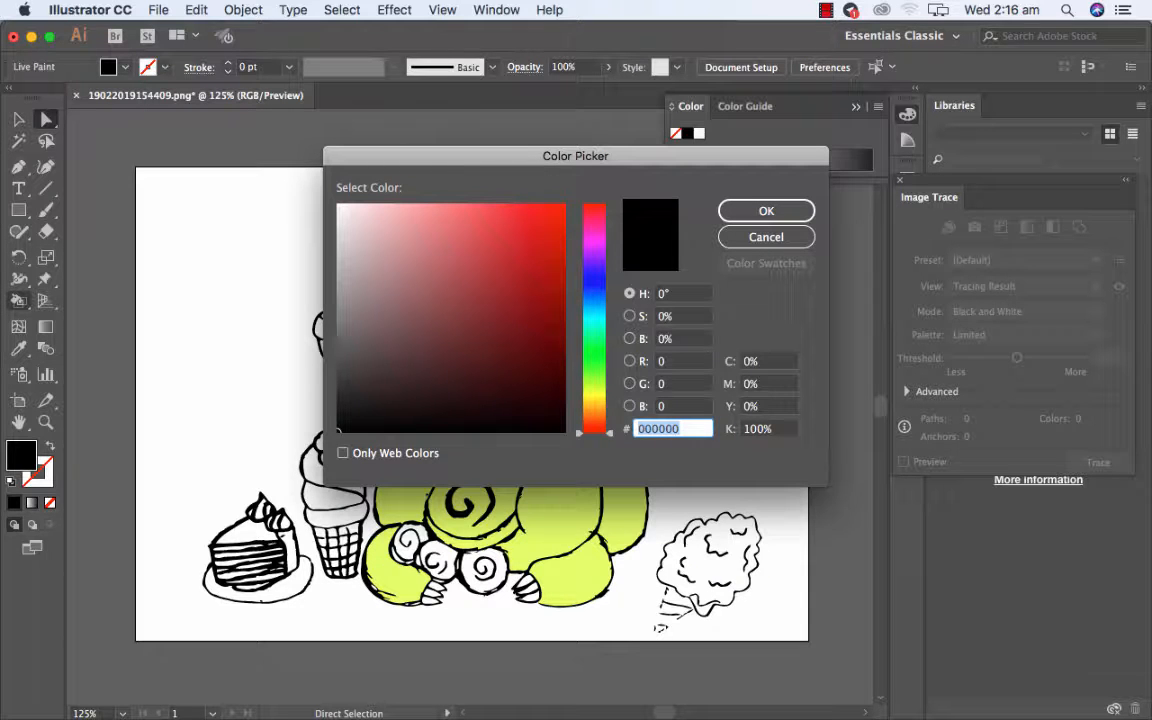
{"action": "left_click", "coordinate": [503, 296]}
{"action": "left_click", "coordinate": [766, 211]}
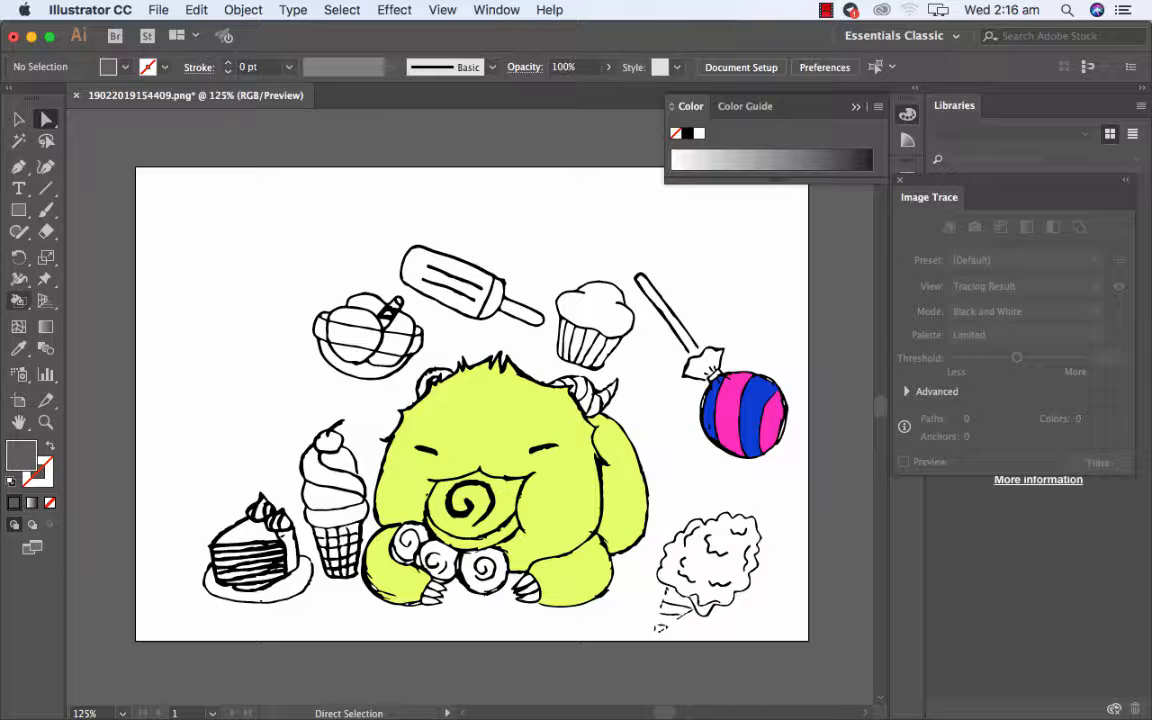
{"action": "left_click", "coordinate": [18, 300]}
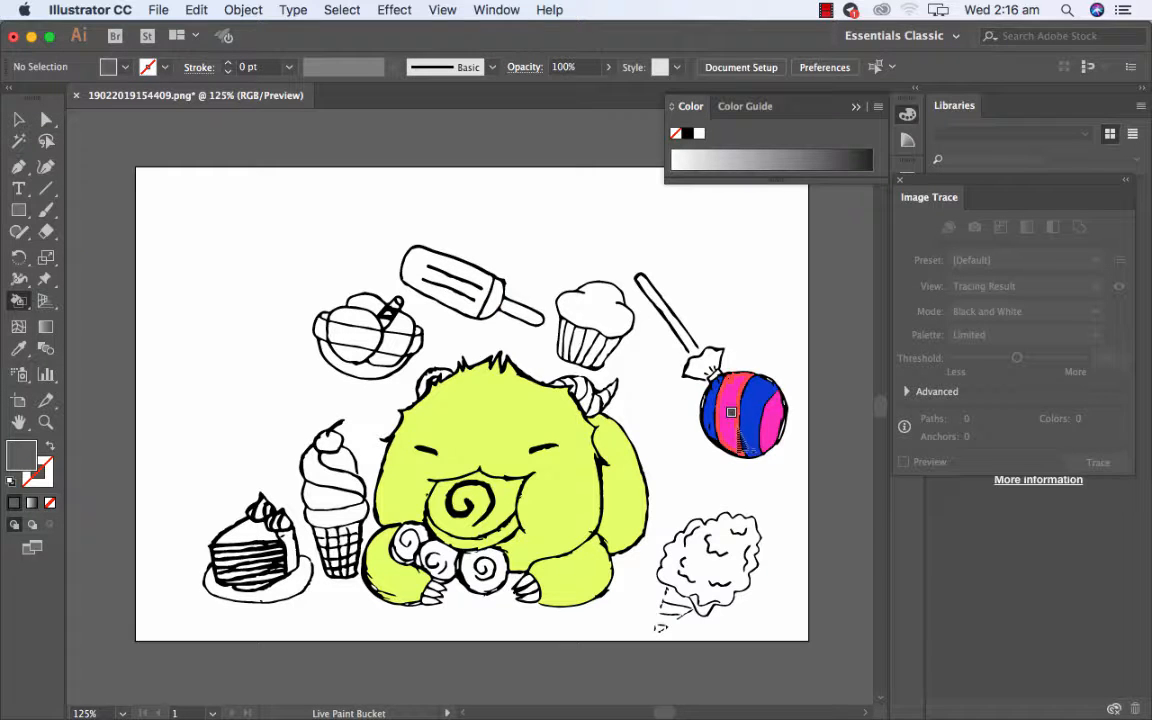
{"action": "left_click", "coordinate": [726, 545]}
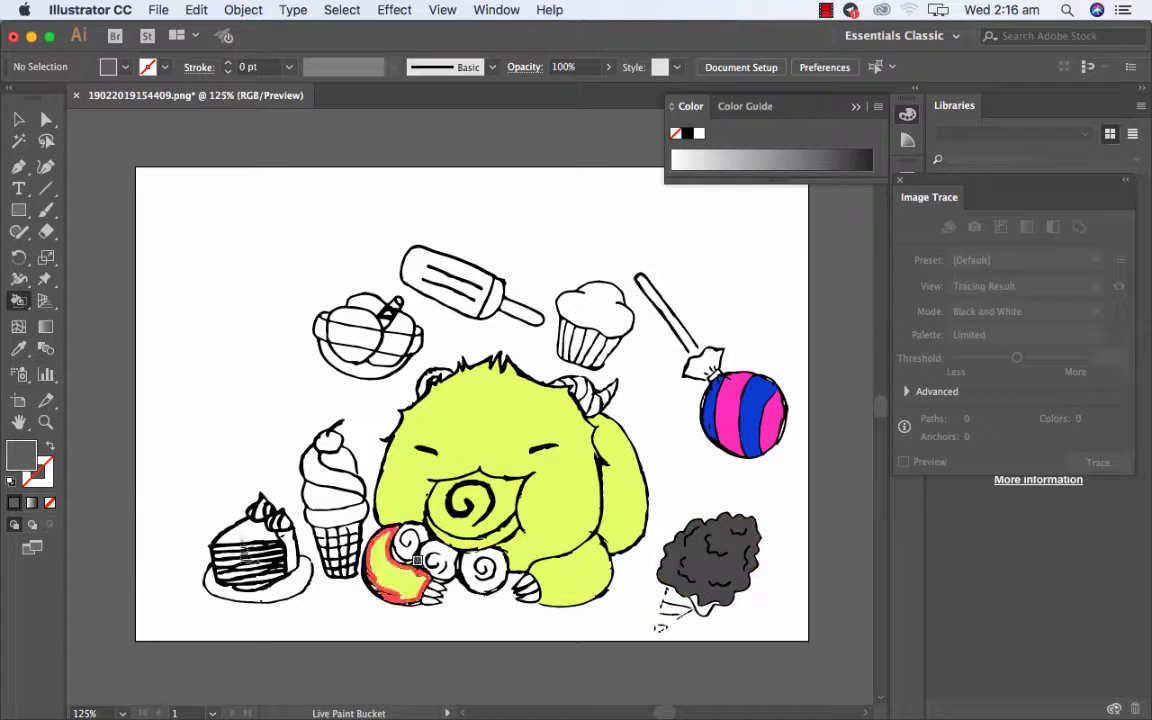
Switch the fill colour controls to the RGB colour model so that the full colour spectrum is available.
{"action": "left_click", "coordinate": [744, 106]}
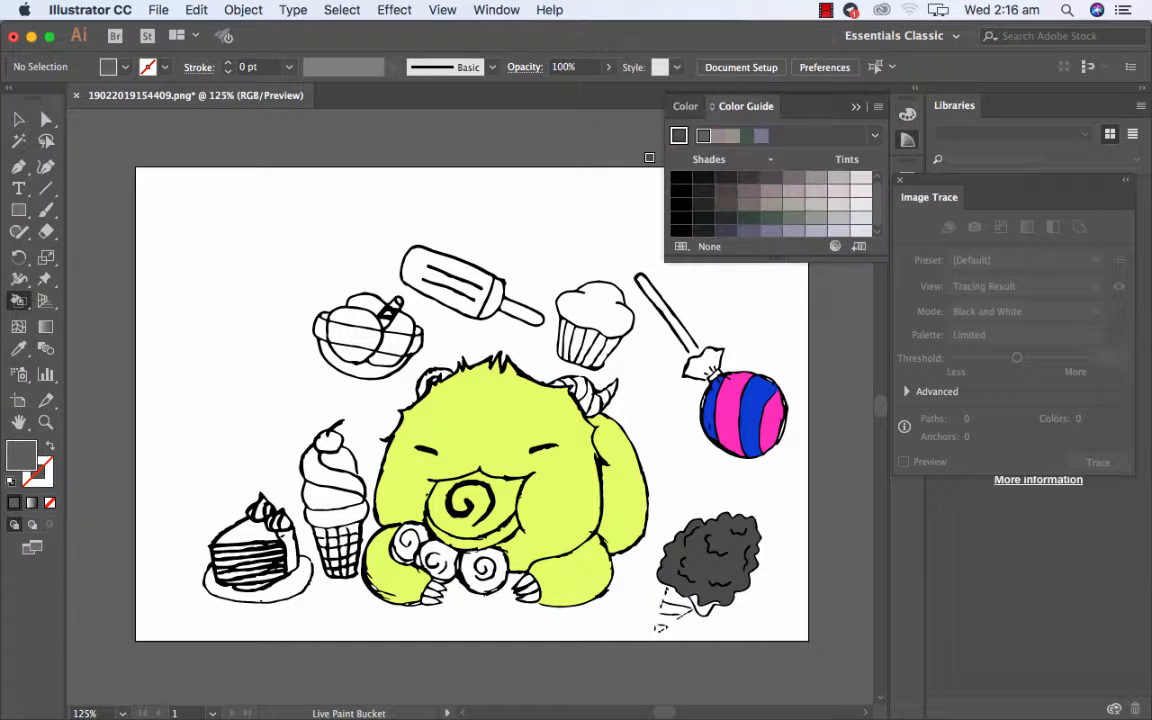
{"action": "left_click", "coordinate": [690, 106]}
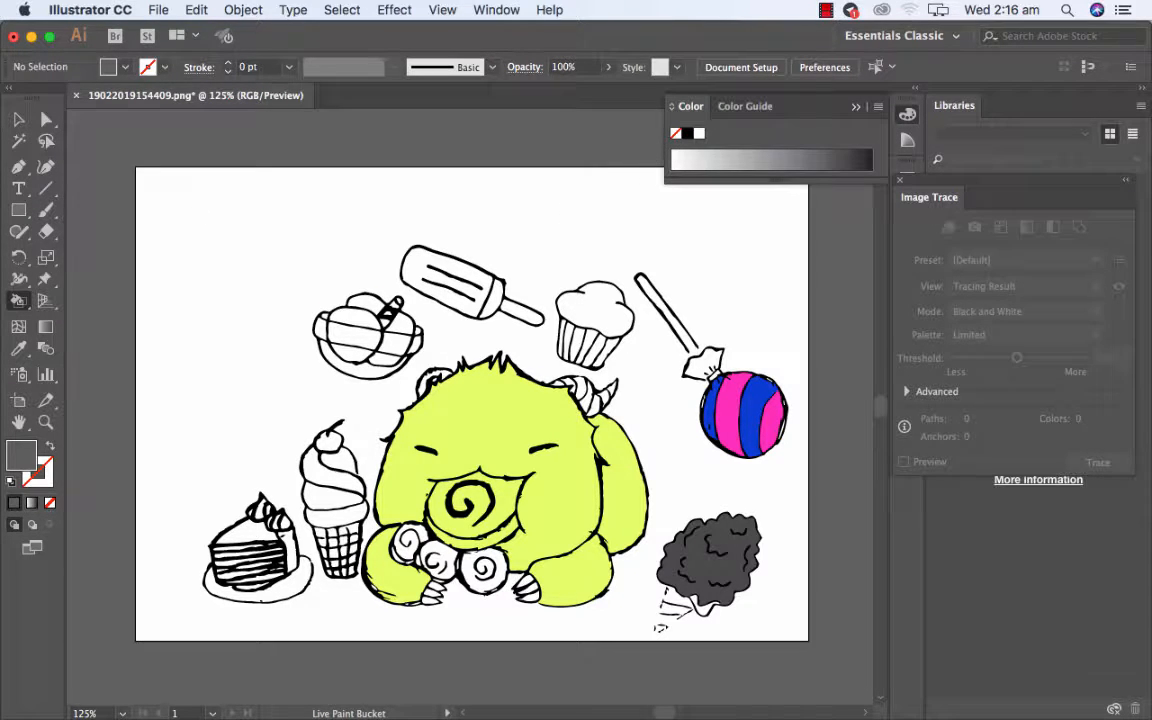
{"action": "left_click", "coordinate": [878, 106]}
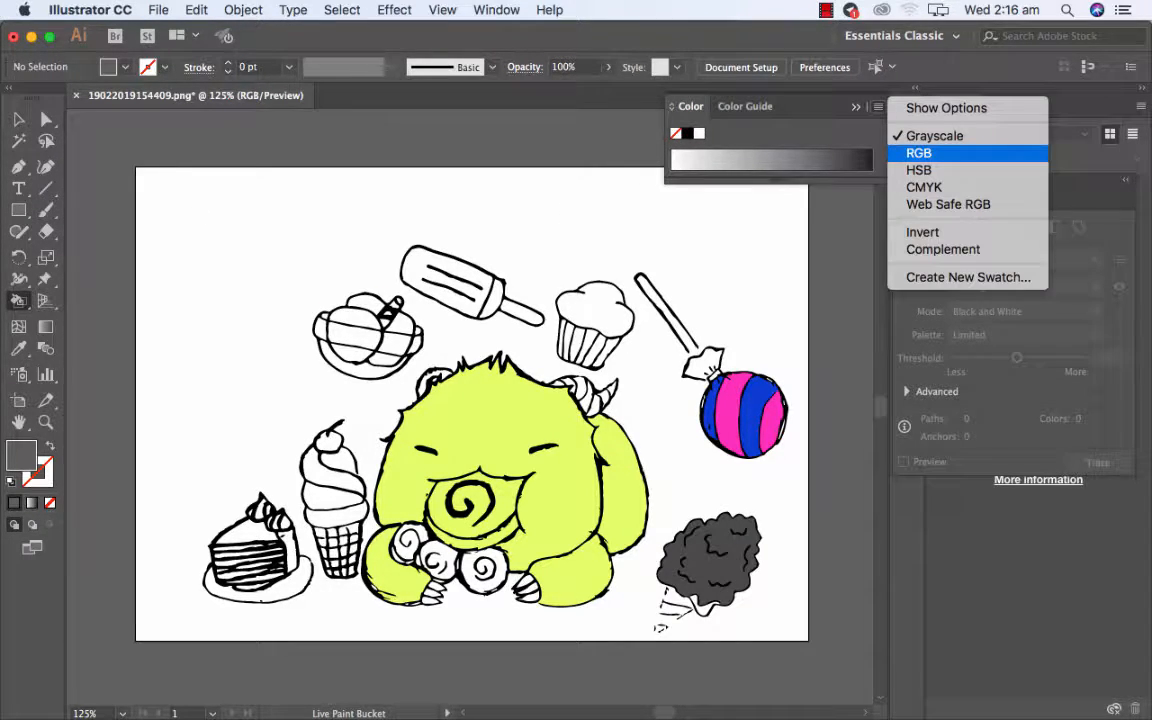
{"action": "left_click", "coordinate": [700, 265]}
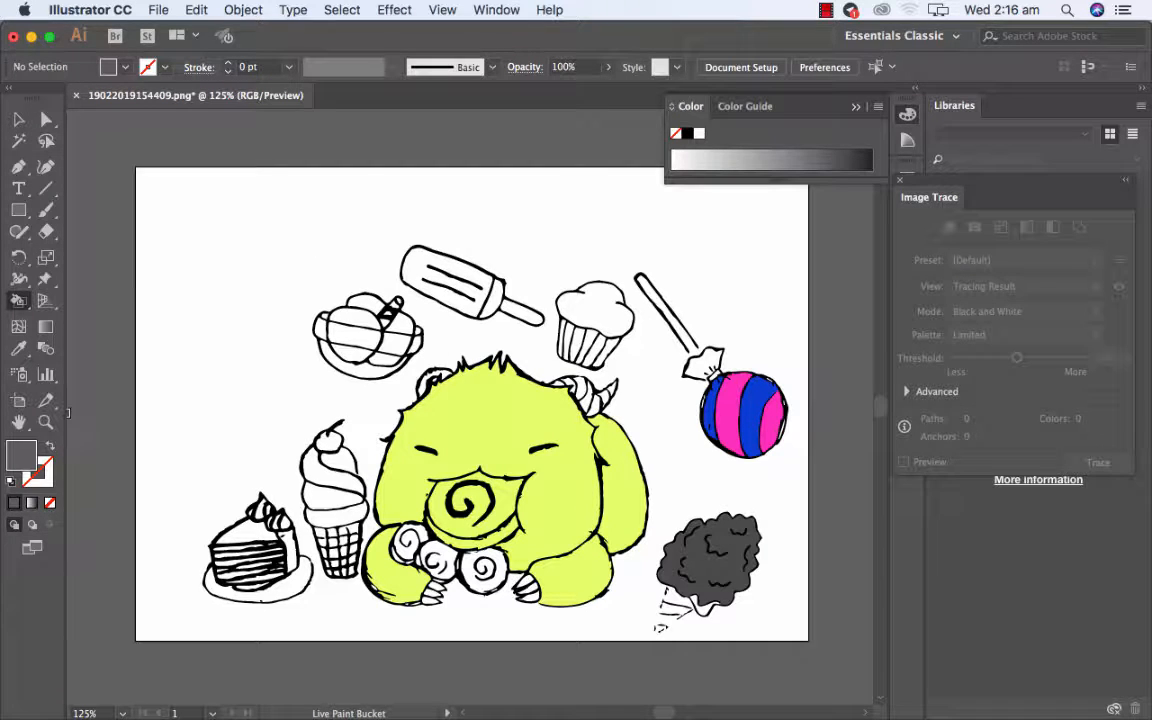
{"action": "key", "text": "x"}
{"action": "left_click", "coordinate": [878, 107]}
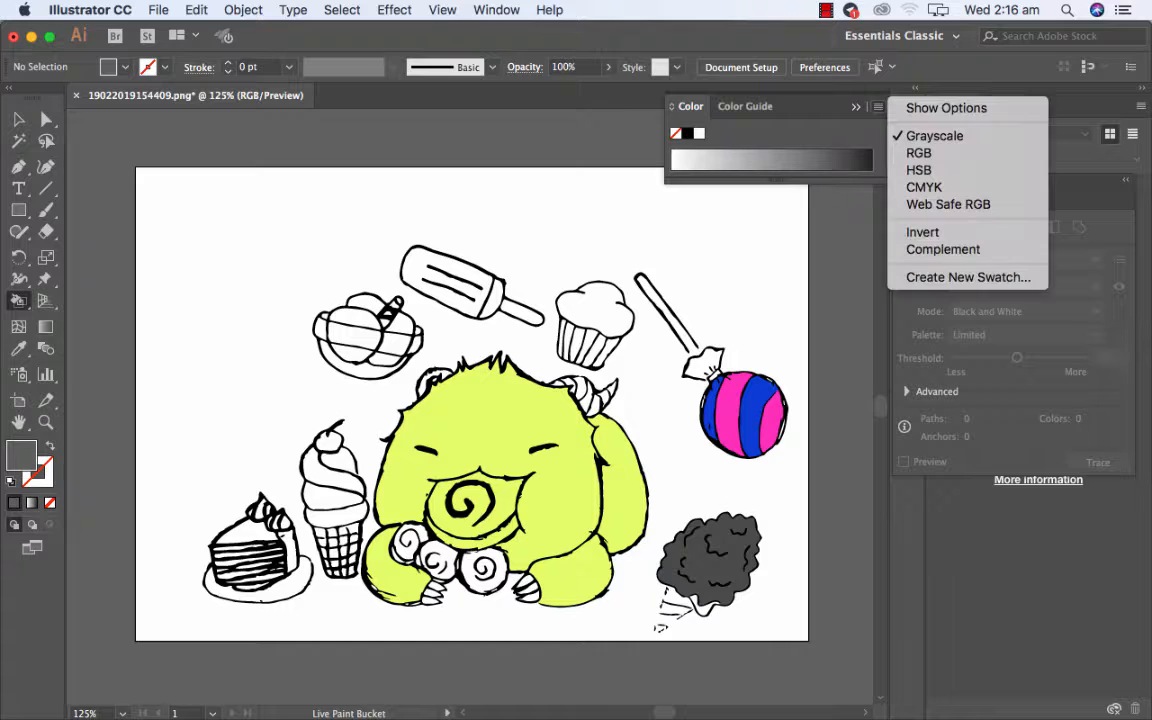
{"action": "left_click", "coordinate": [919, 153]}
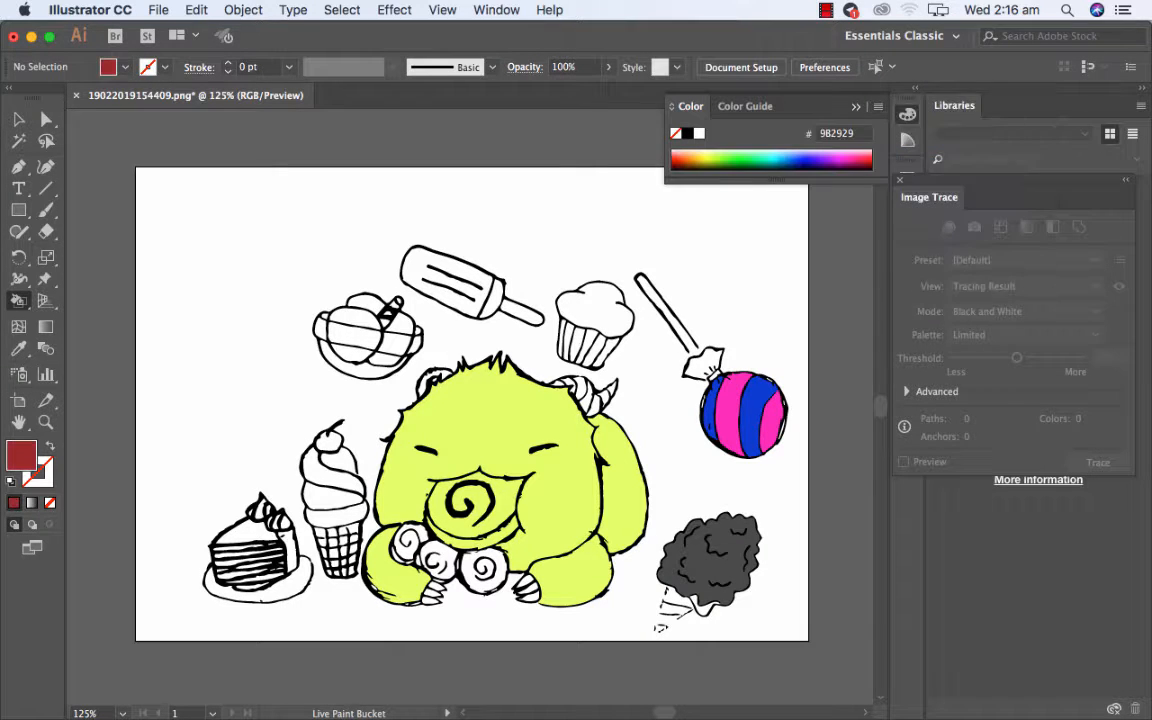
Fill the cotton candy and the top of the cake slice with green 2AFF89 using the Live Paint Bucket.
{"action": "left_click", "coordinate": [753, 158]}
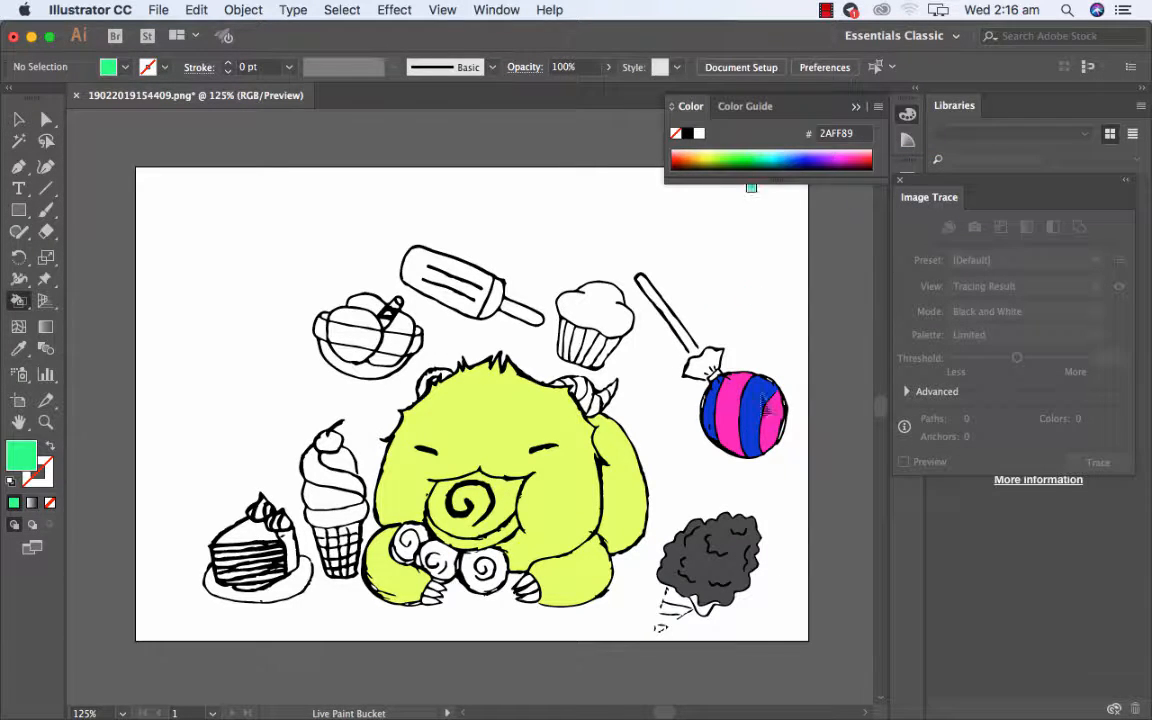
{"action": "left_click", "coordinate": [708, 560]}
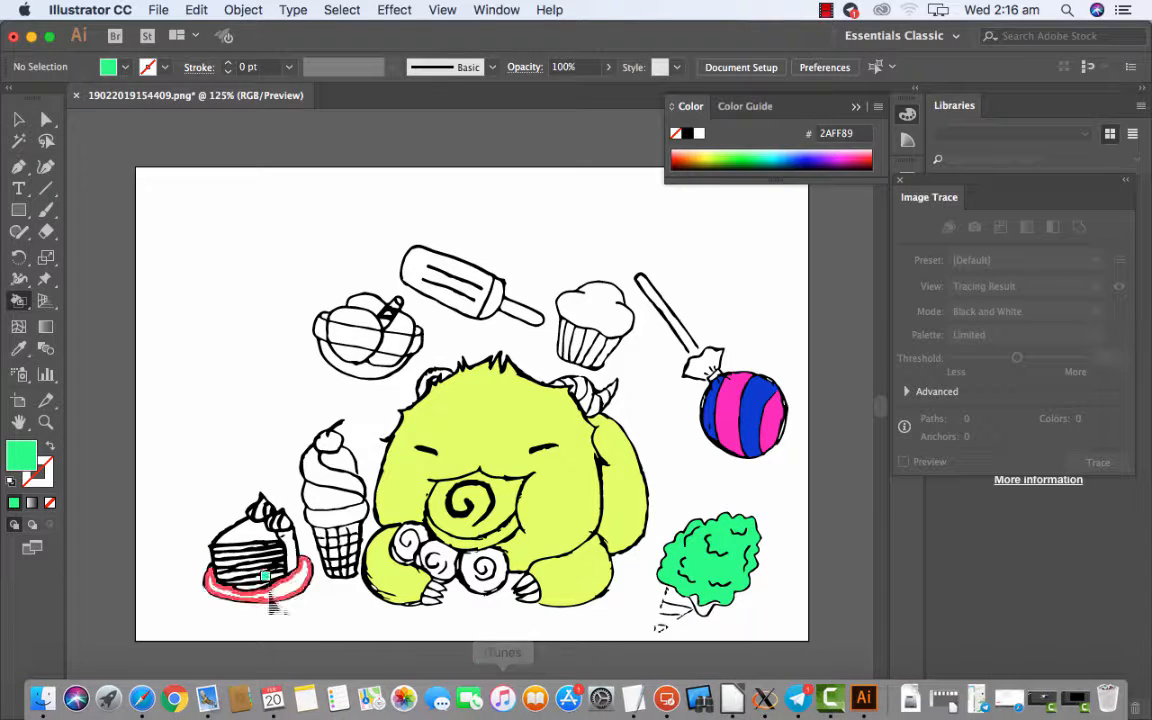
{"action": "left_click", "coordinate": [250, 525]}
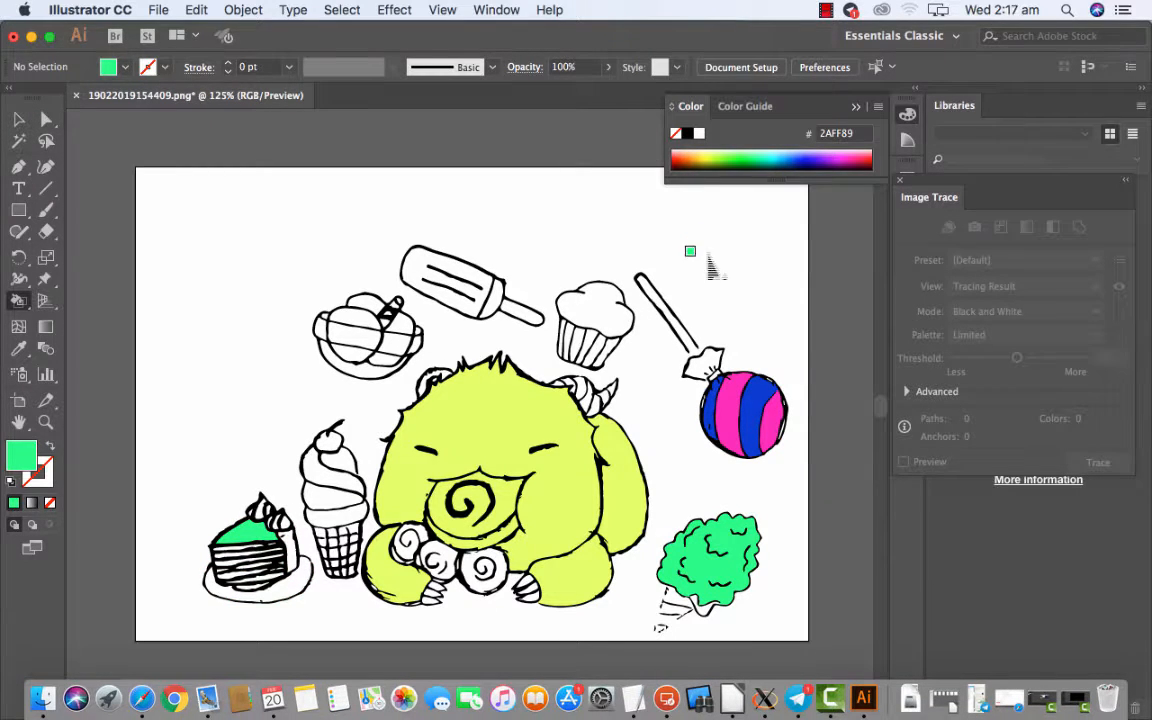
Fill the ice-cream cone's swirls and the cherry on top with pale yellow FFF07F using the Live Paint Bucket.
{"action": "left_click", "coordinate": [700, 156]}
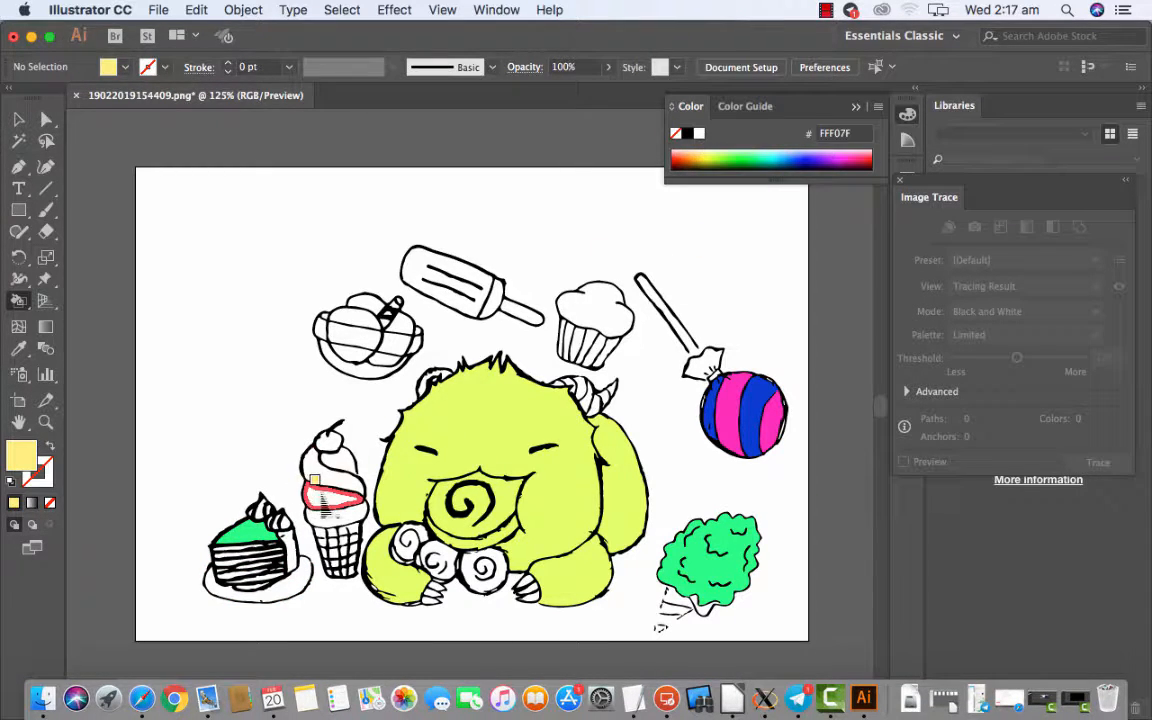
{"action": "left_click", "coordinate": [328, 441]}
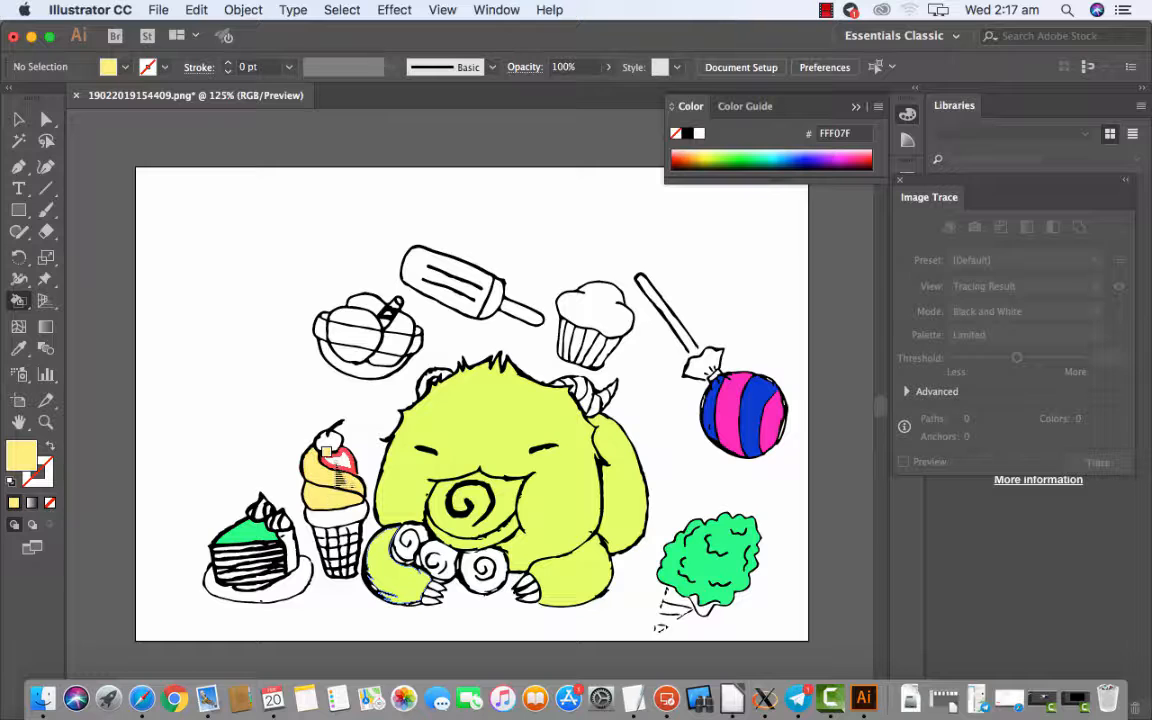
{"action": "left_click", "coordinate": [336, 465]}
{"action": "left_click", "coordinate": [331, 442]}
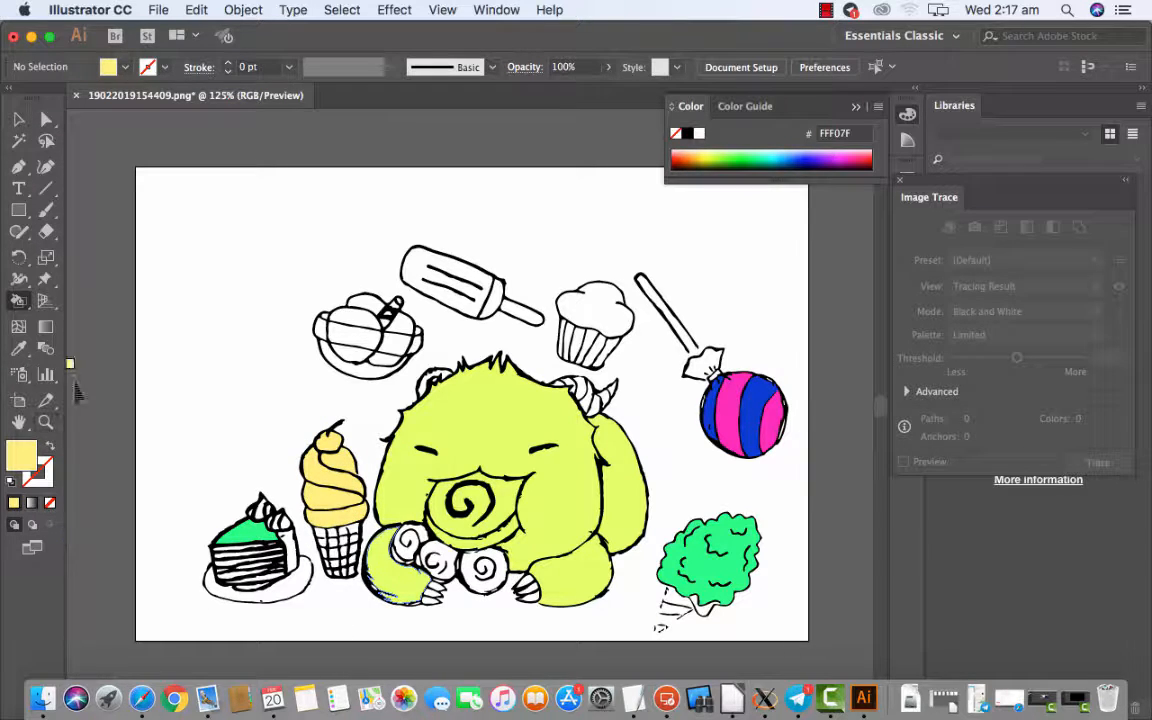
Open the artwork in Save for Web (Legacy) with the Original preview and set the file format to PNG-8.
{"action": "left_click", "coordinate": [158, 10]}
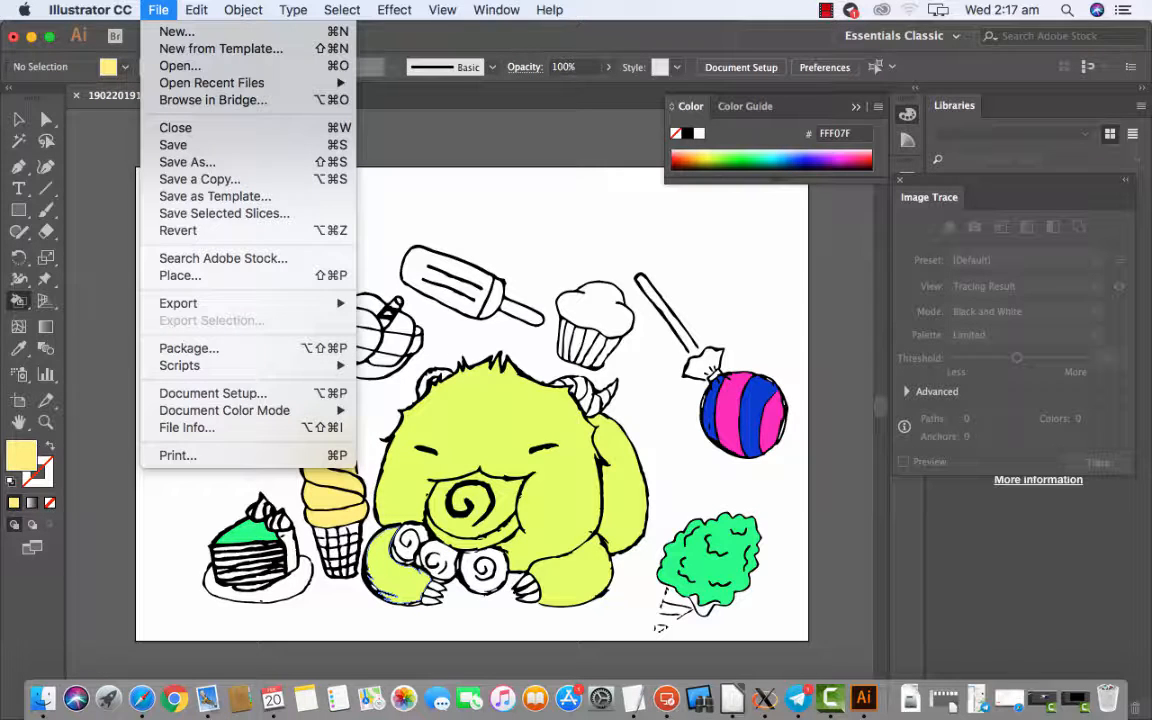
{"action": "mouse_move", "coordinate": [190, 303]}
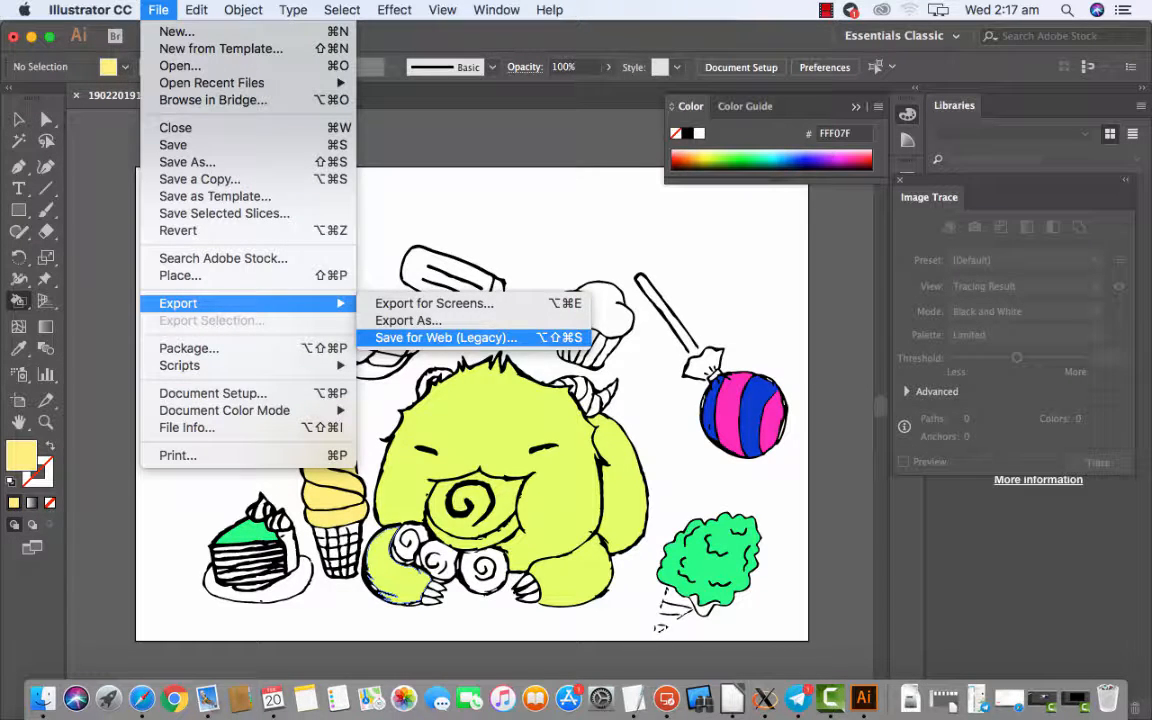
{"action": "left_click", "coordinate": [400, 337]}
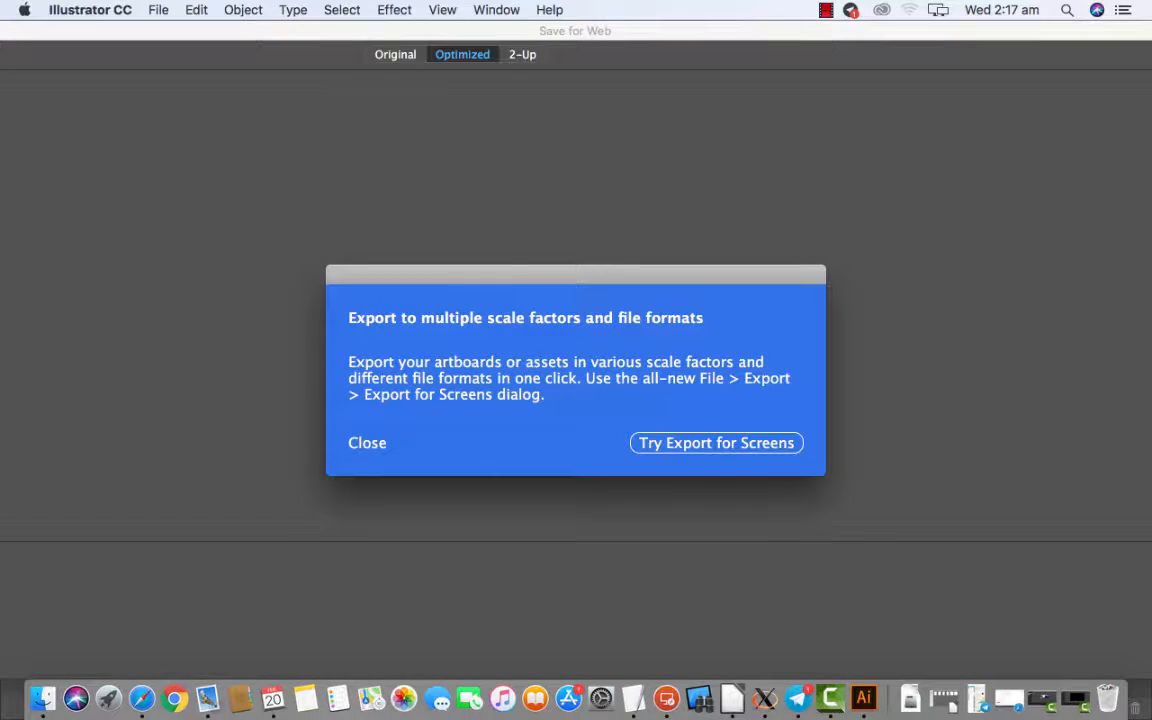
{"action": "left_click", "coordinate": [370, 444]}
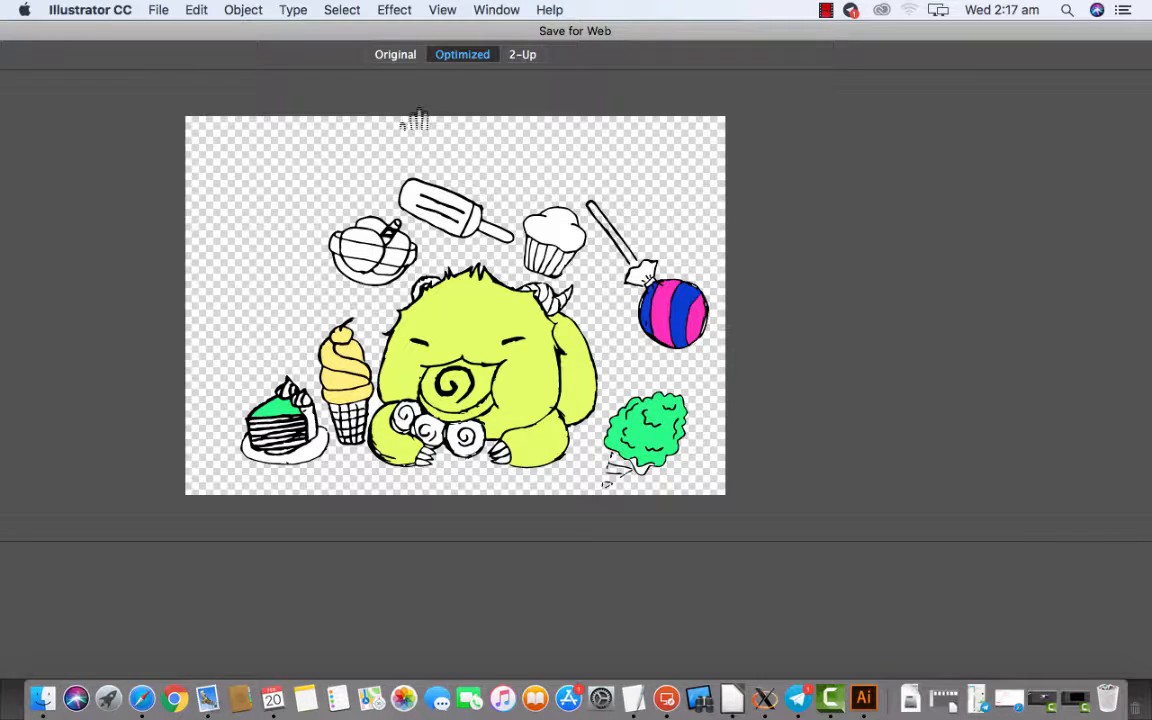
{"action": "left_click", "coordinate": [395, 55]}
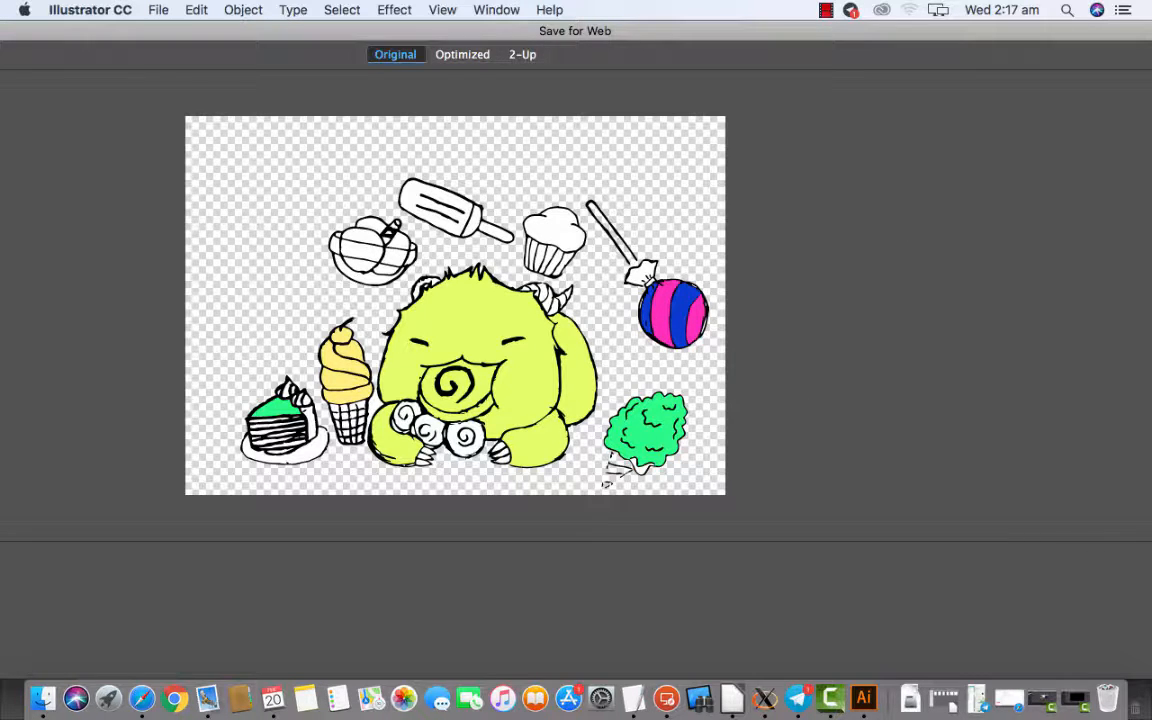
{"action": "mouse_move", "coordinate": [480, 31]}
{"action": "left_mouse_down"}
{"action": "mouse_move", "coordinate": [603, 38]}
{"action": "mouse_move", "coordinate": [478, 31]}
{"action": "left_mouse_up"}
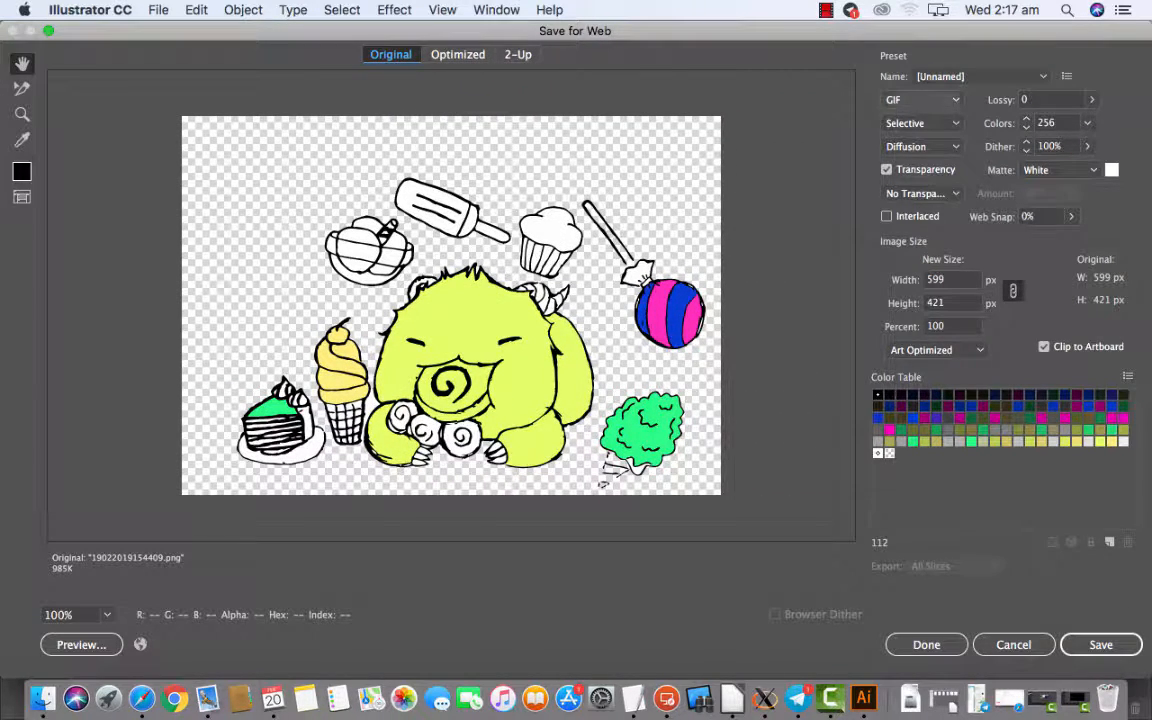
{"action": "left_click", "coordinate": [918, 99]}
{"action": "left_click", "coordinate": [917, 158]}
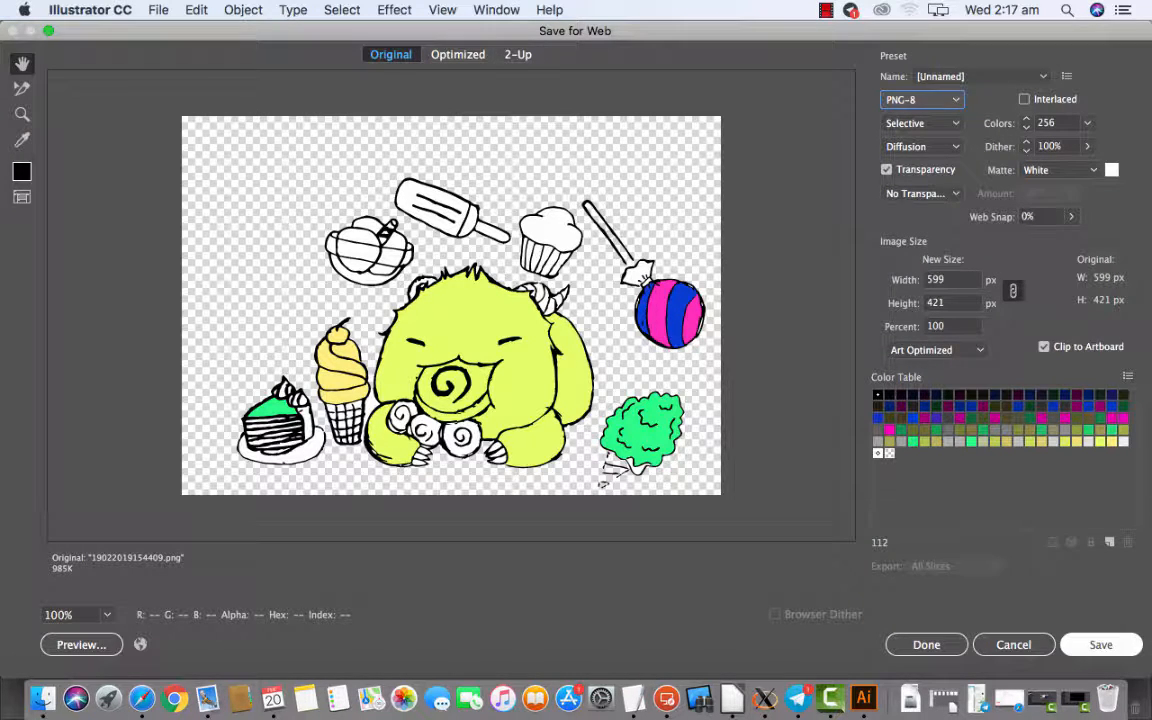
{"action": "left_click", "coordinate": [1101, 645]}
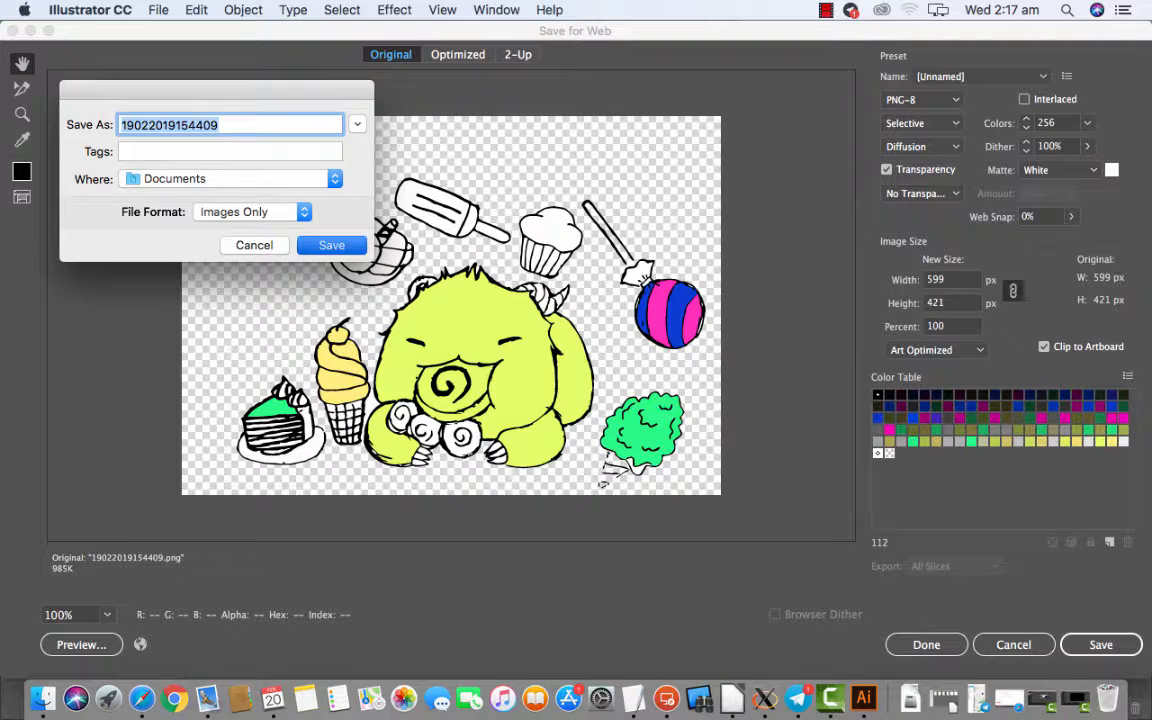
{"action": "key", "text": "Return"}
{"action": "key", "text": "Return"}
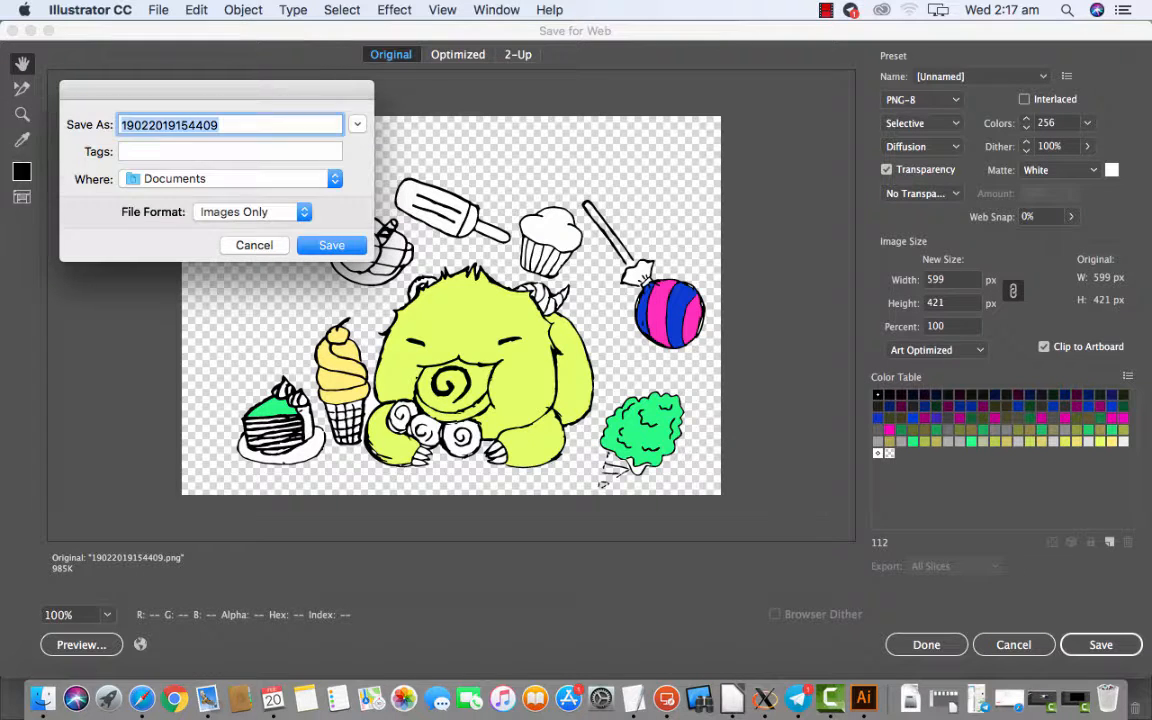
{"action": "key", "text": "Right"}
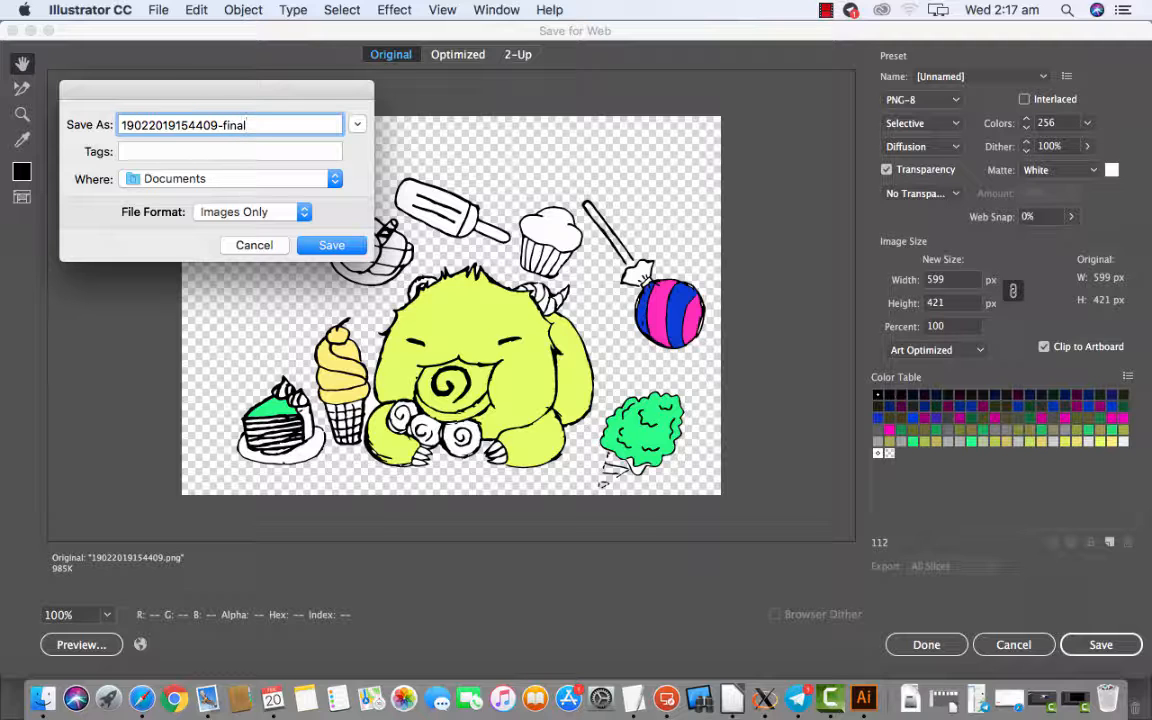
{"action": "key", "text": "Return"}
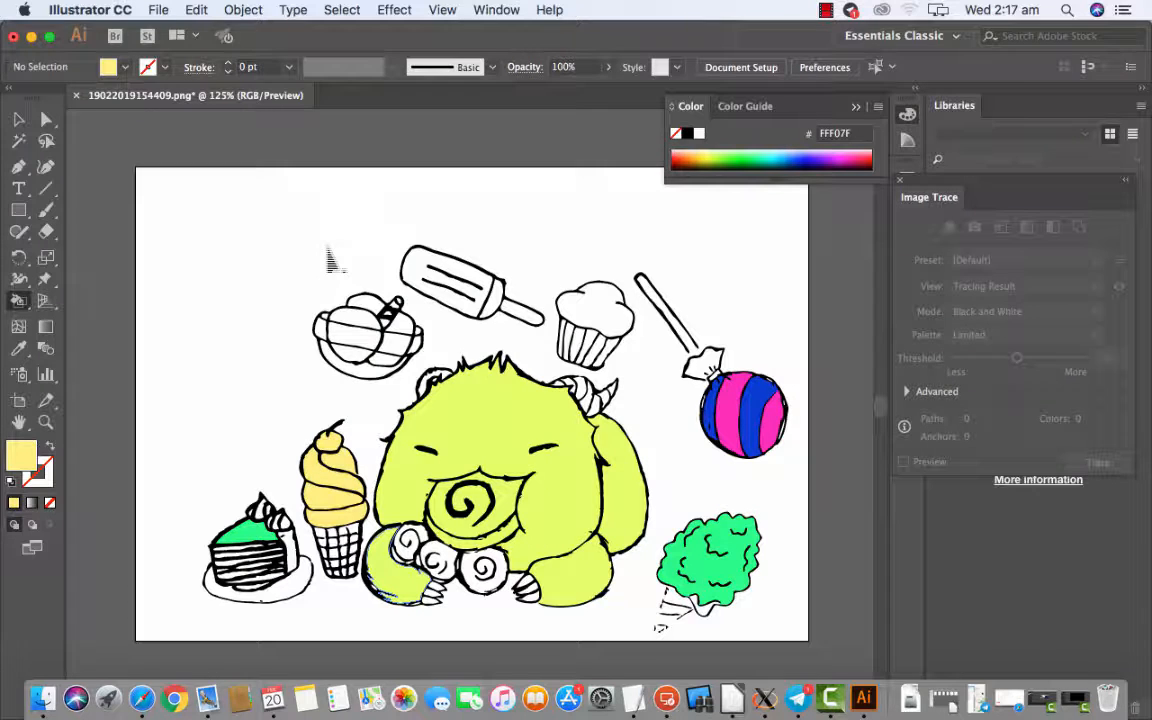
{"action": "left_click", "coordinate": [31, 37]}
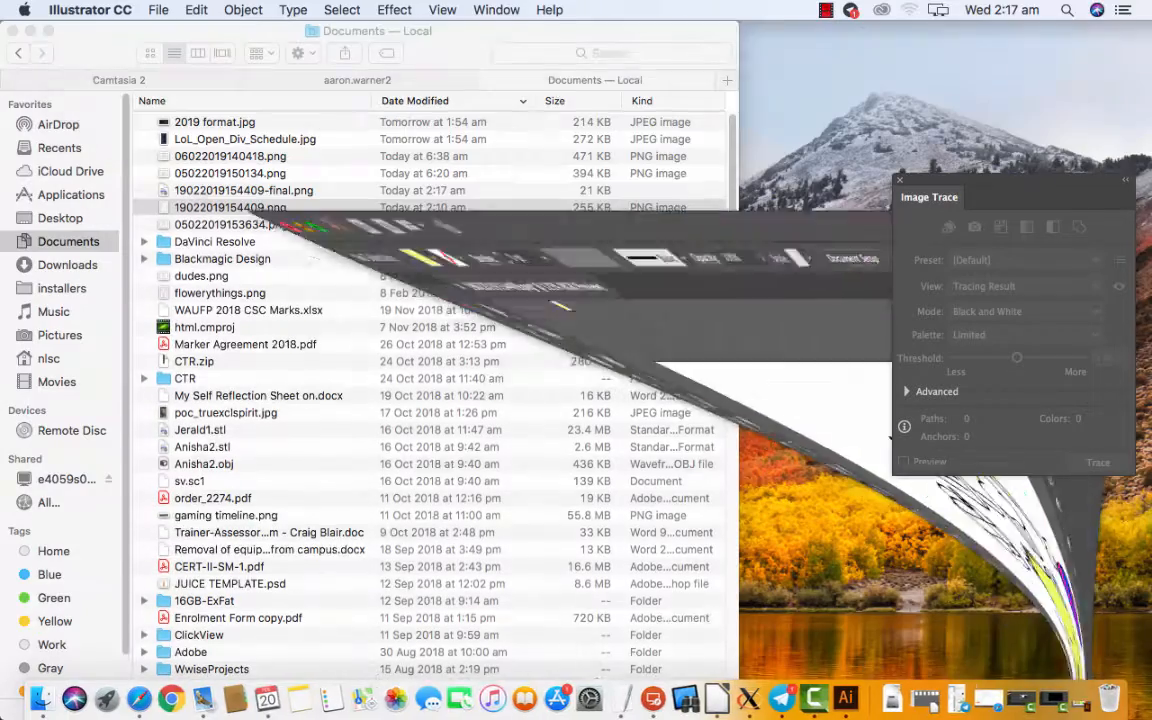
{"action": "left_click", "coordinate": [244, 190]}
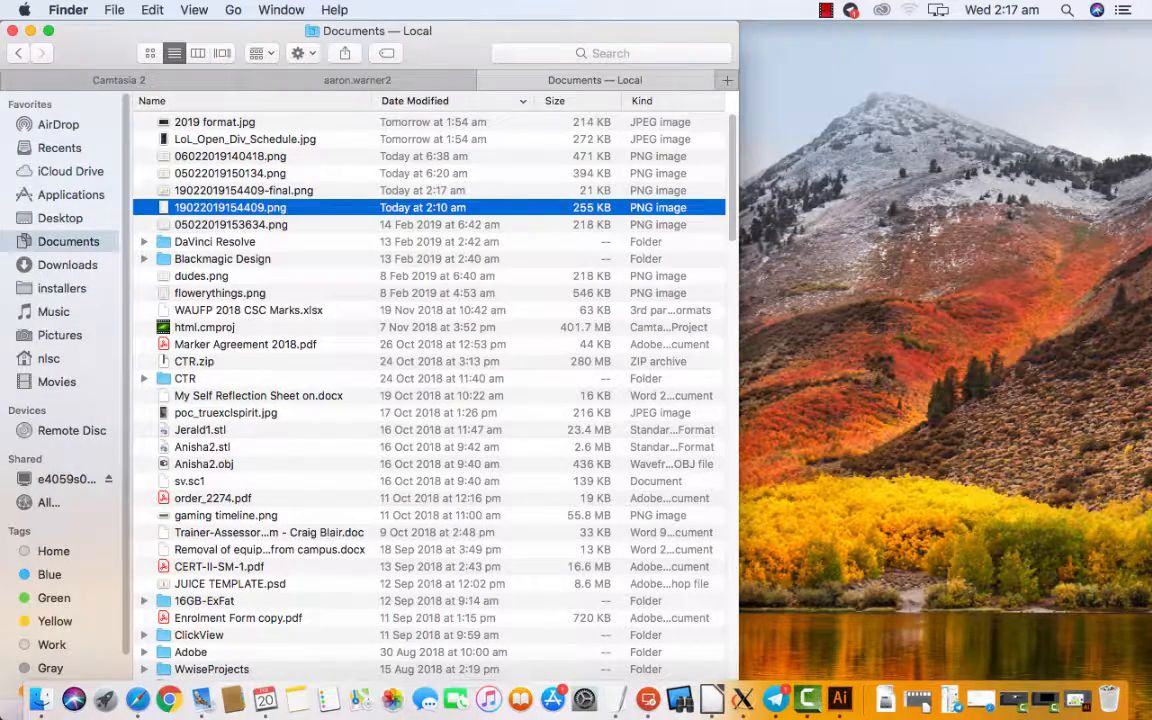
{"action": "key", "text": "Up"}
{"action": "key", "text": "space"}
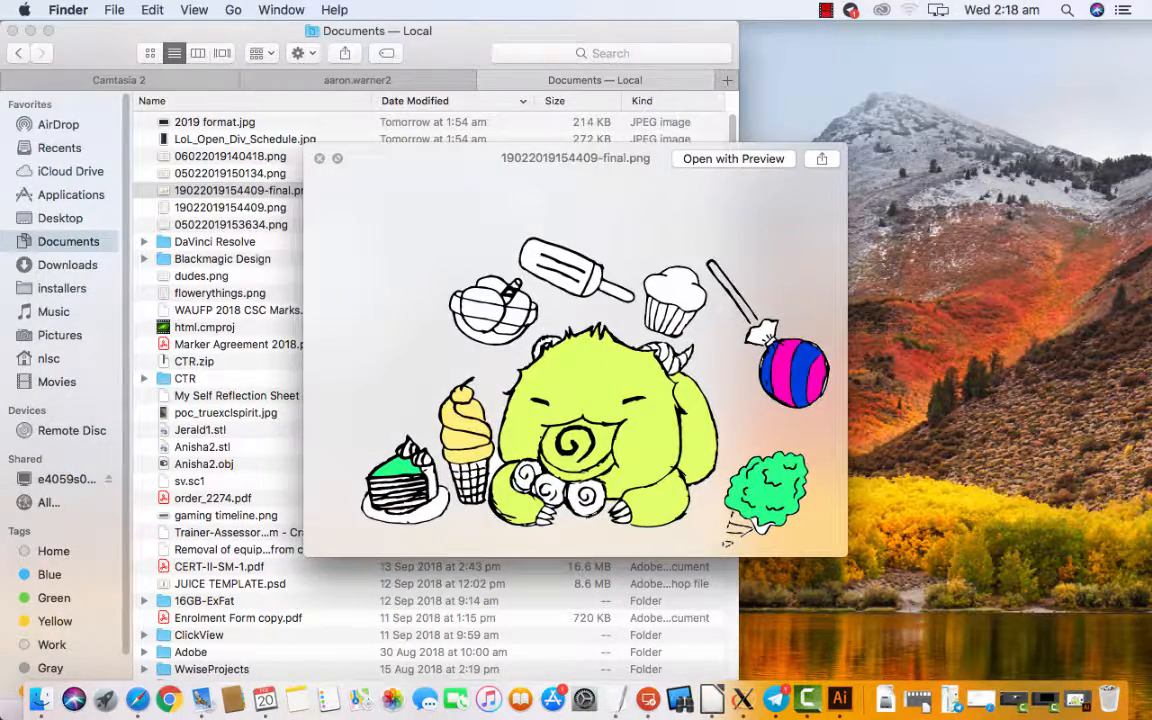
{"action": "key", "text": "space"}
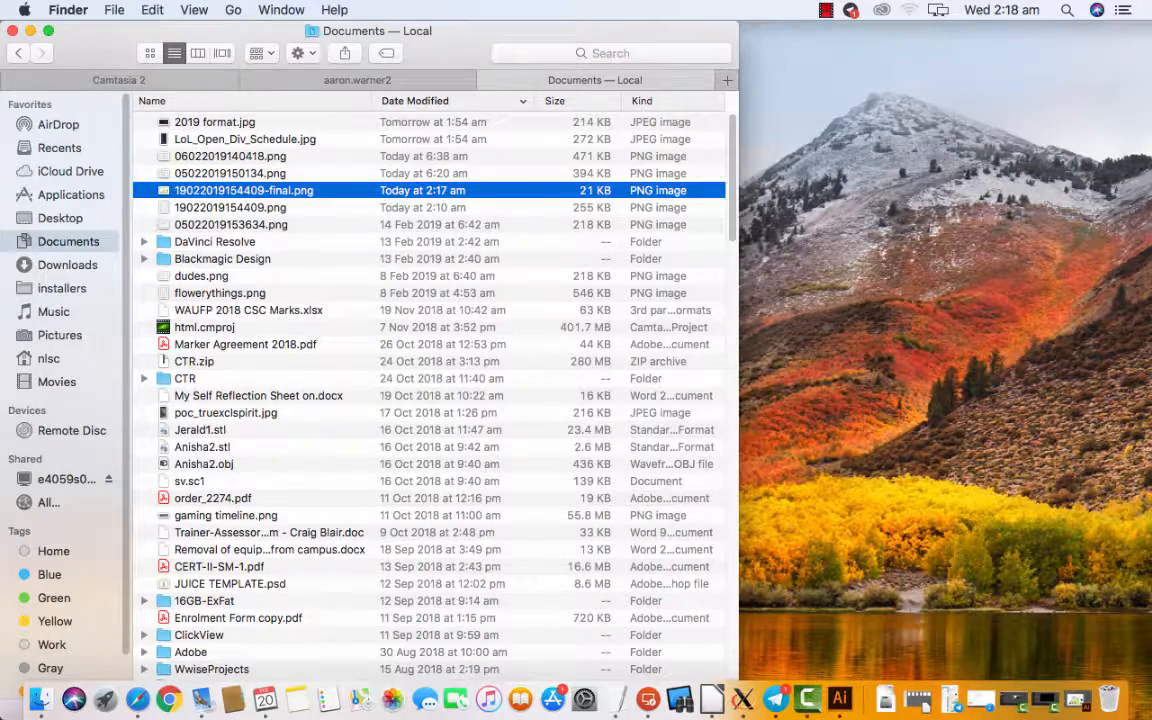
{"action": "key", "text": "Down"}
{"action": "key", "text": "space"}
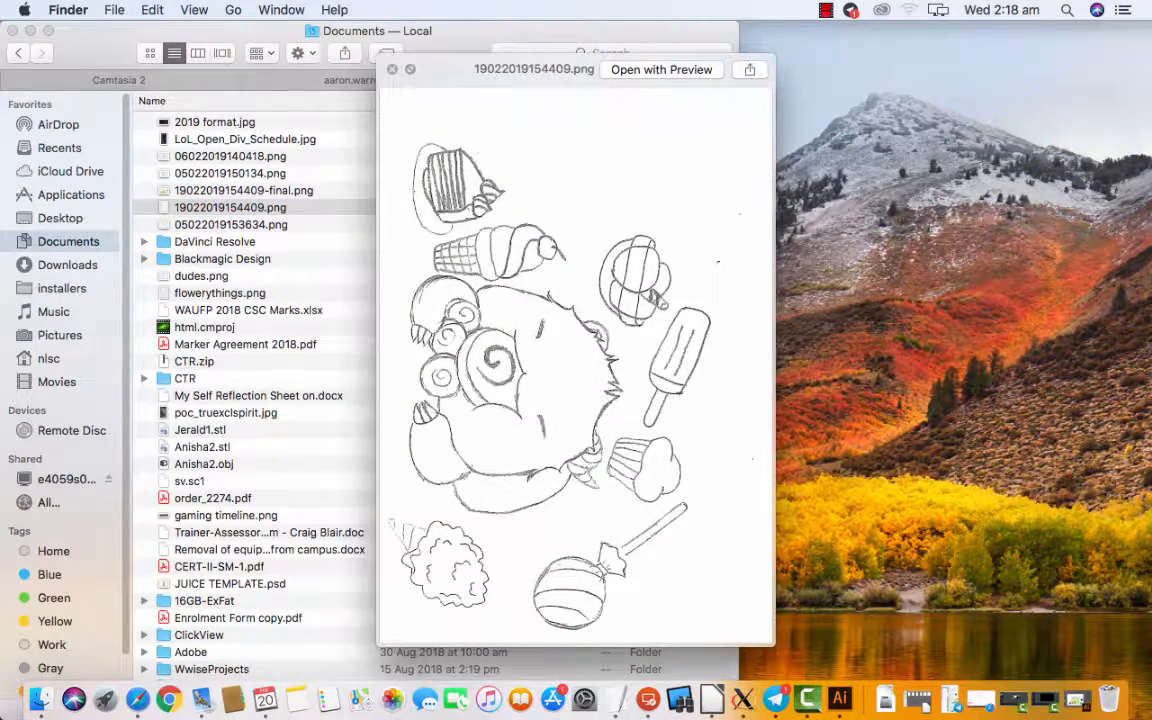
{"action": "key", "text": "space"}
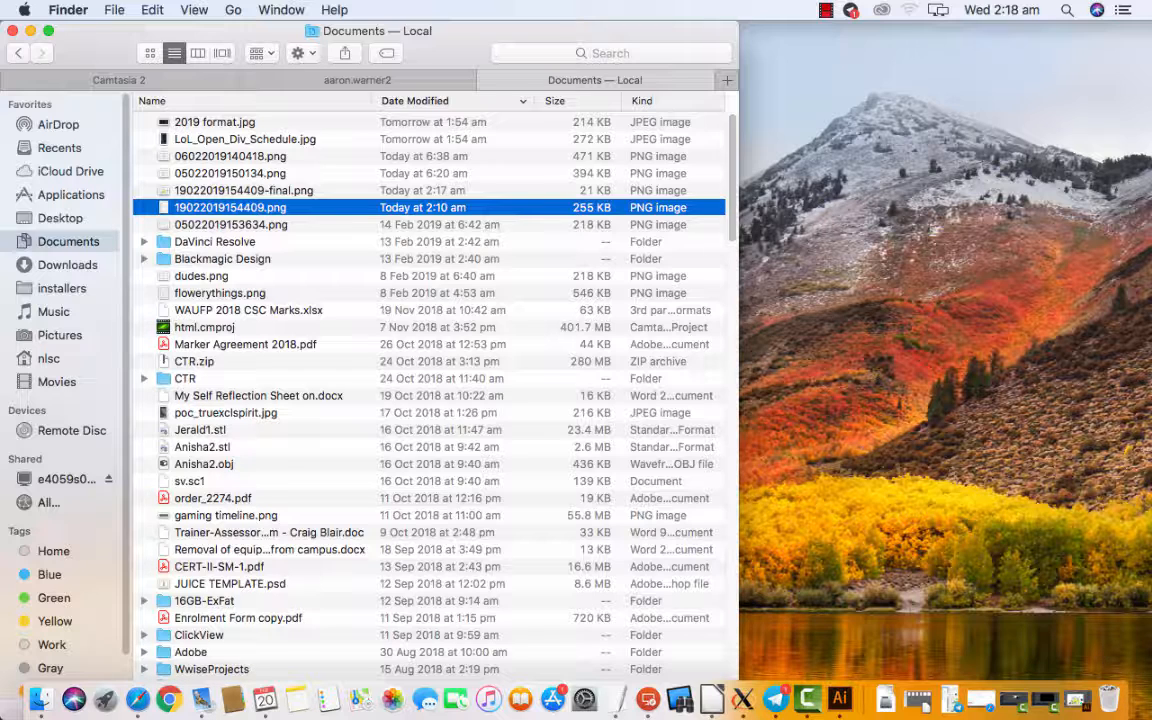
{"action": "left_click", "coordinate": [825, 10]}
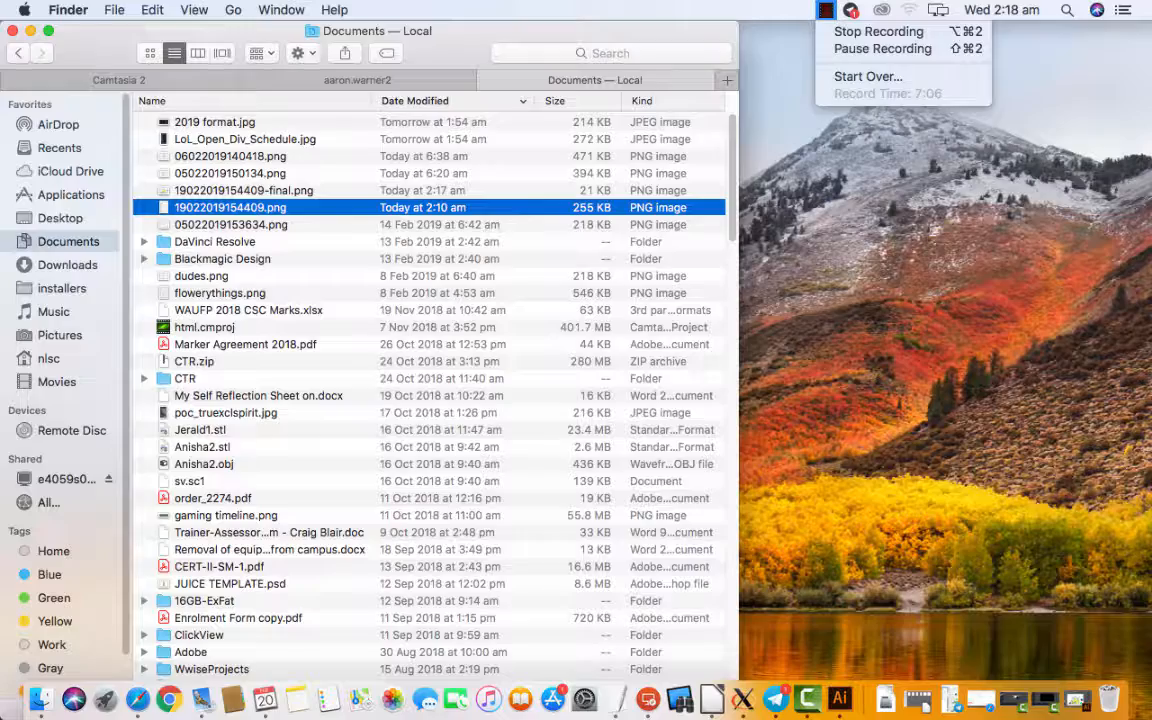